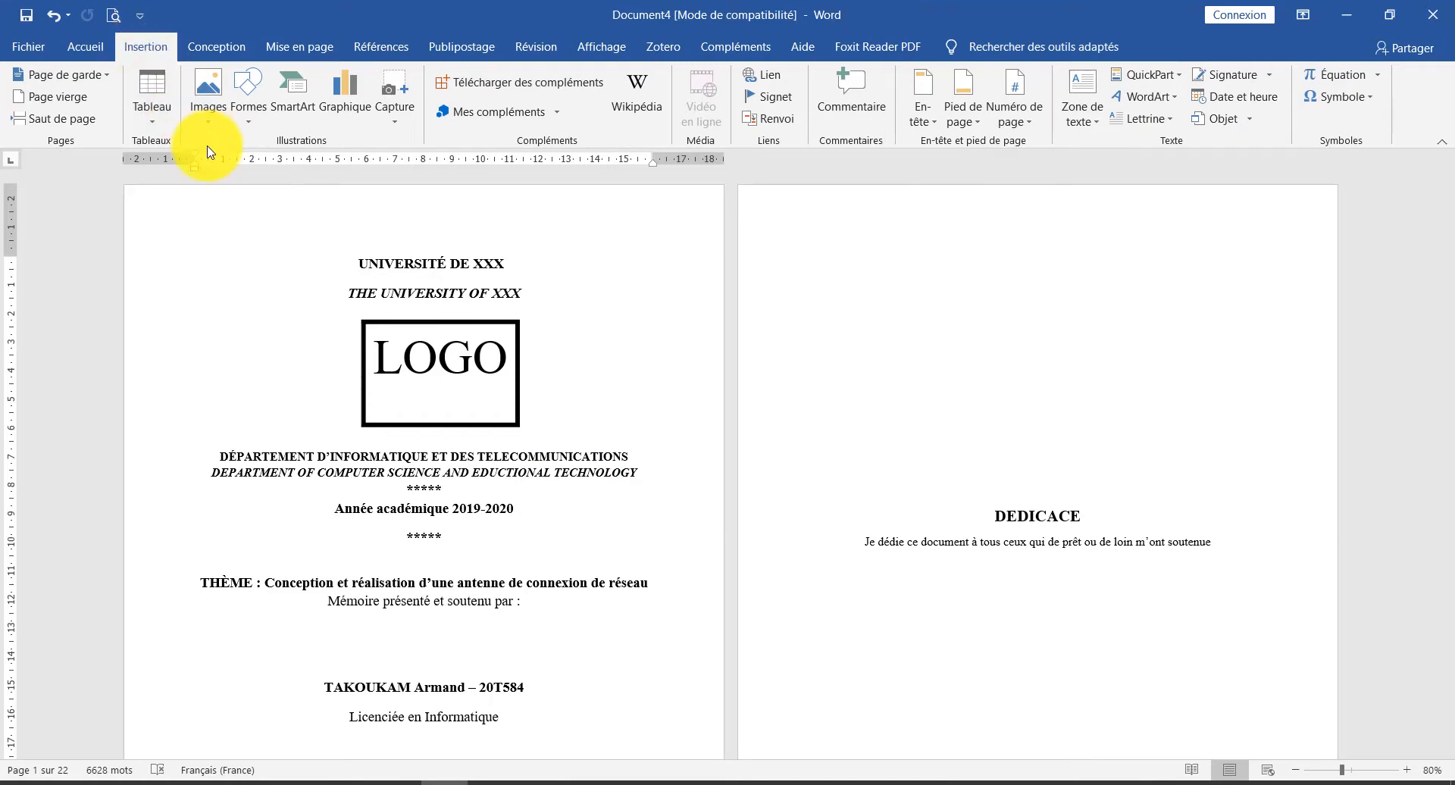
Insert page numbers at the bottom of the pages in the Numéro normal 3 style and return to the document body
left_click(1028, 128)
mouse_move(1027, 166)
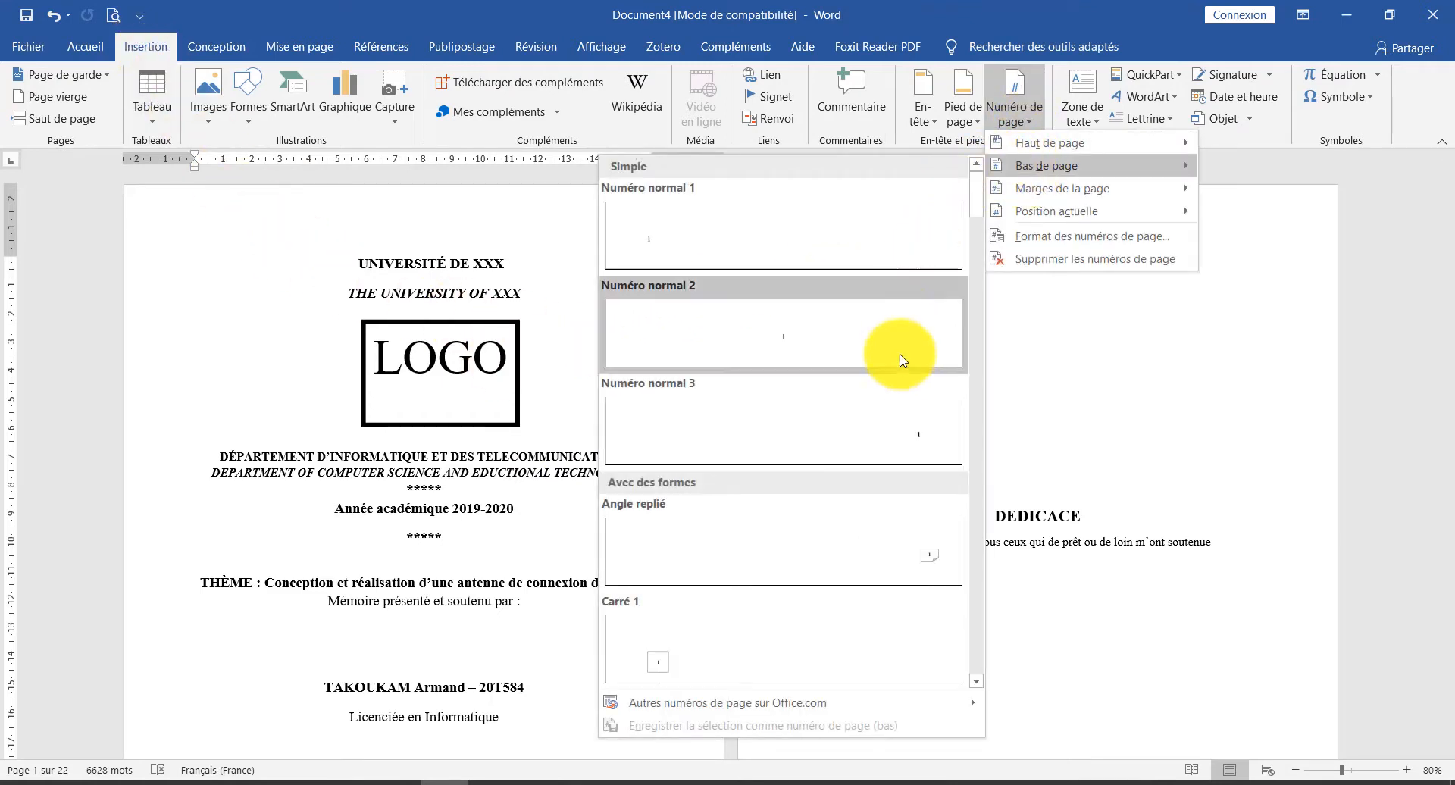
left_click(884, 423)
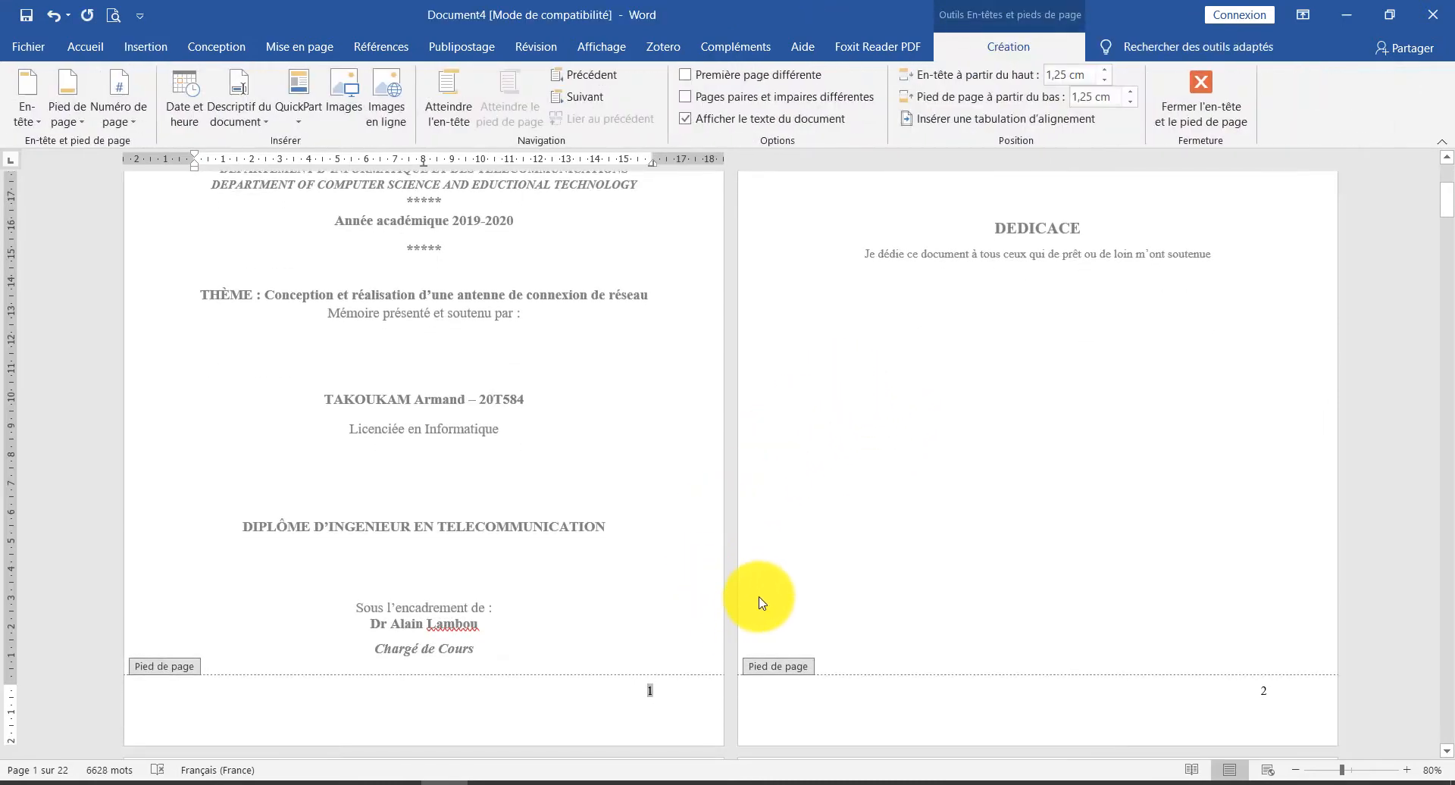
scroll(732, 592, "up", 3)
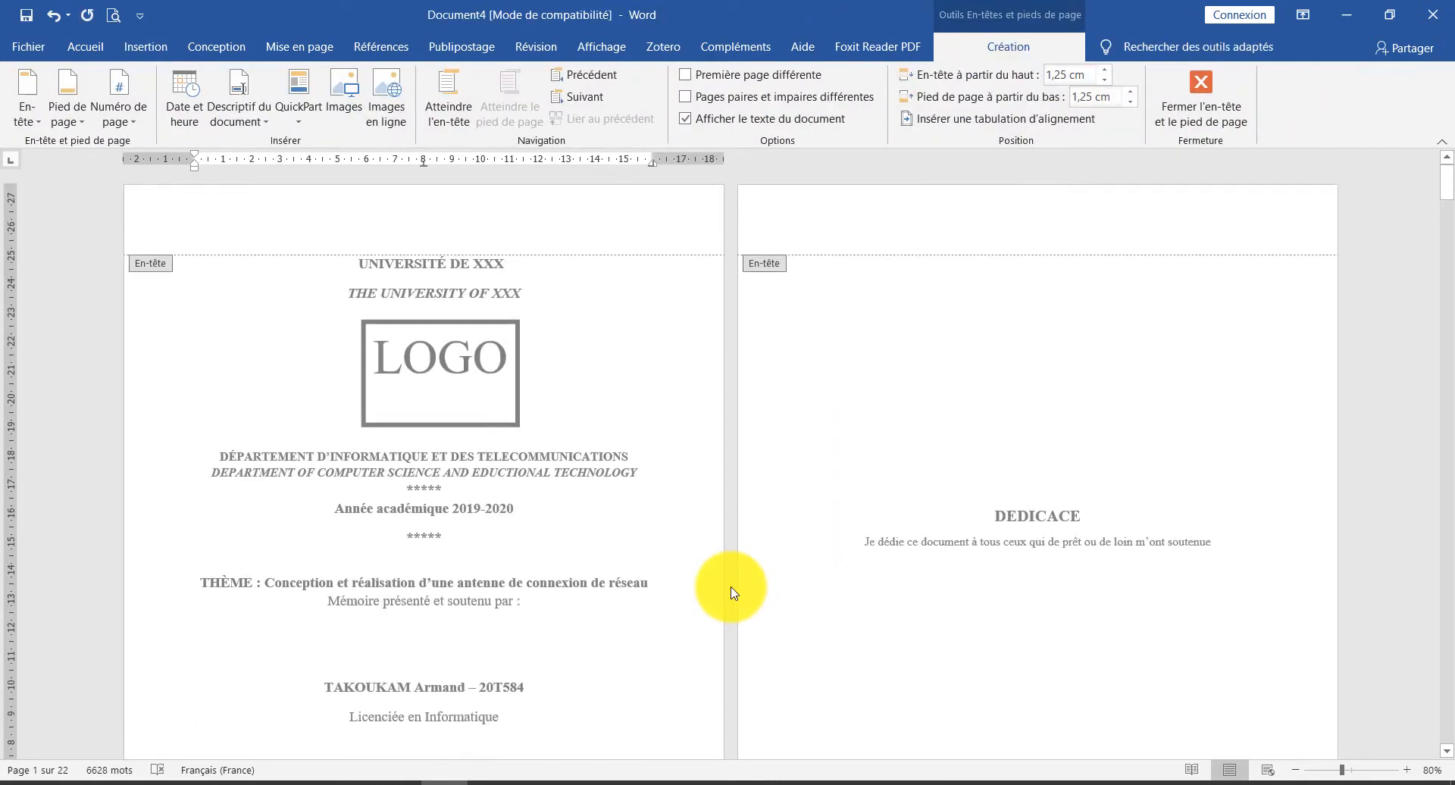
scroll(666, 523, "down", 4)
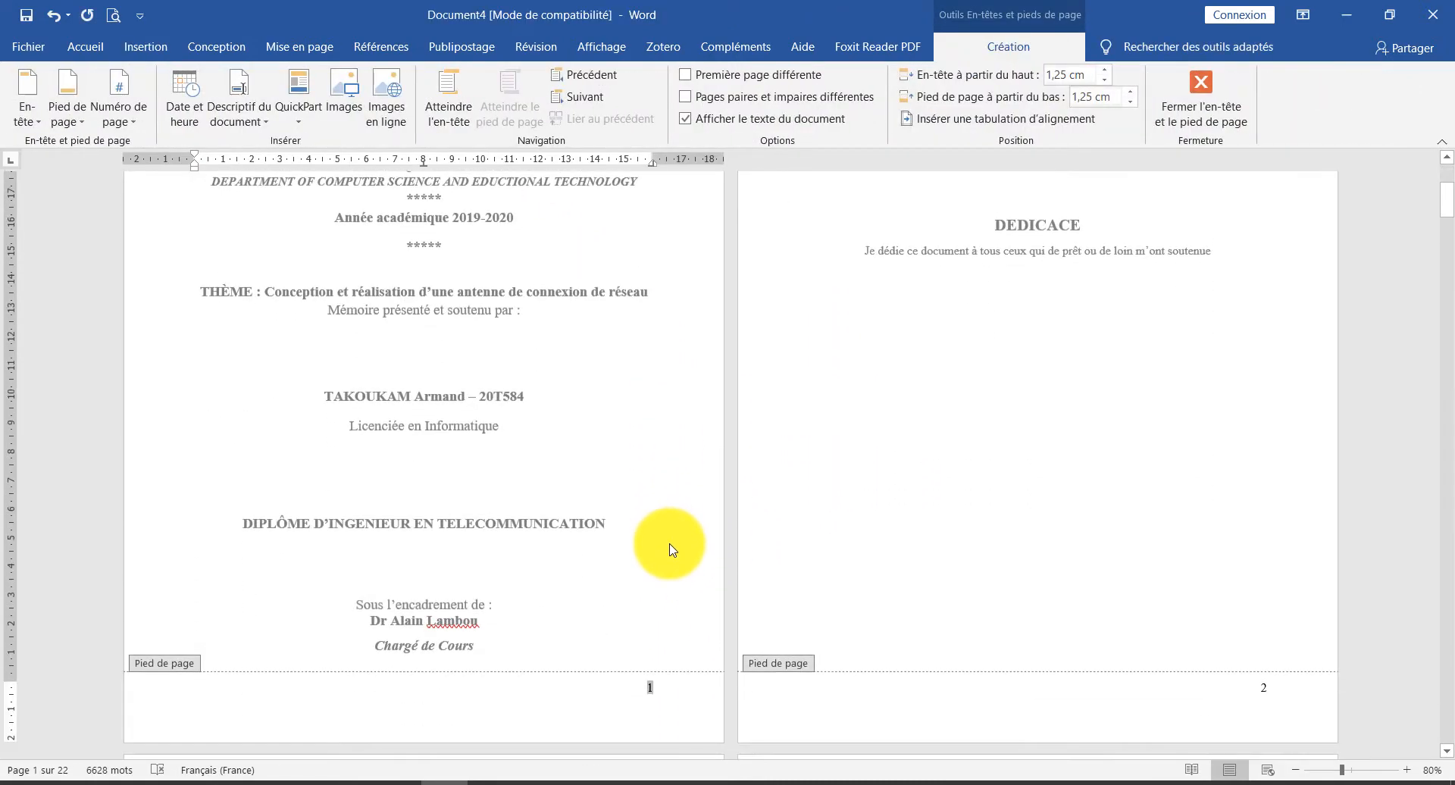
scroll(661, 528, "up", 2)
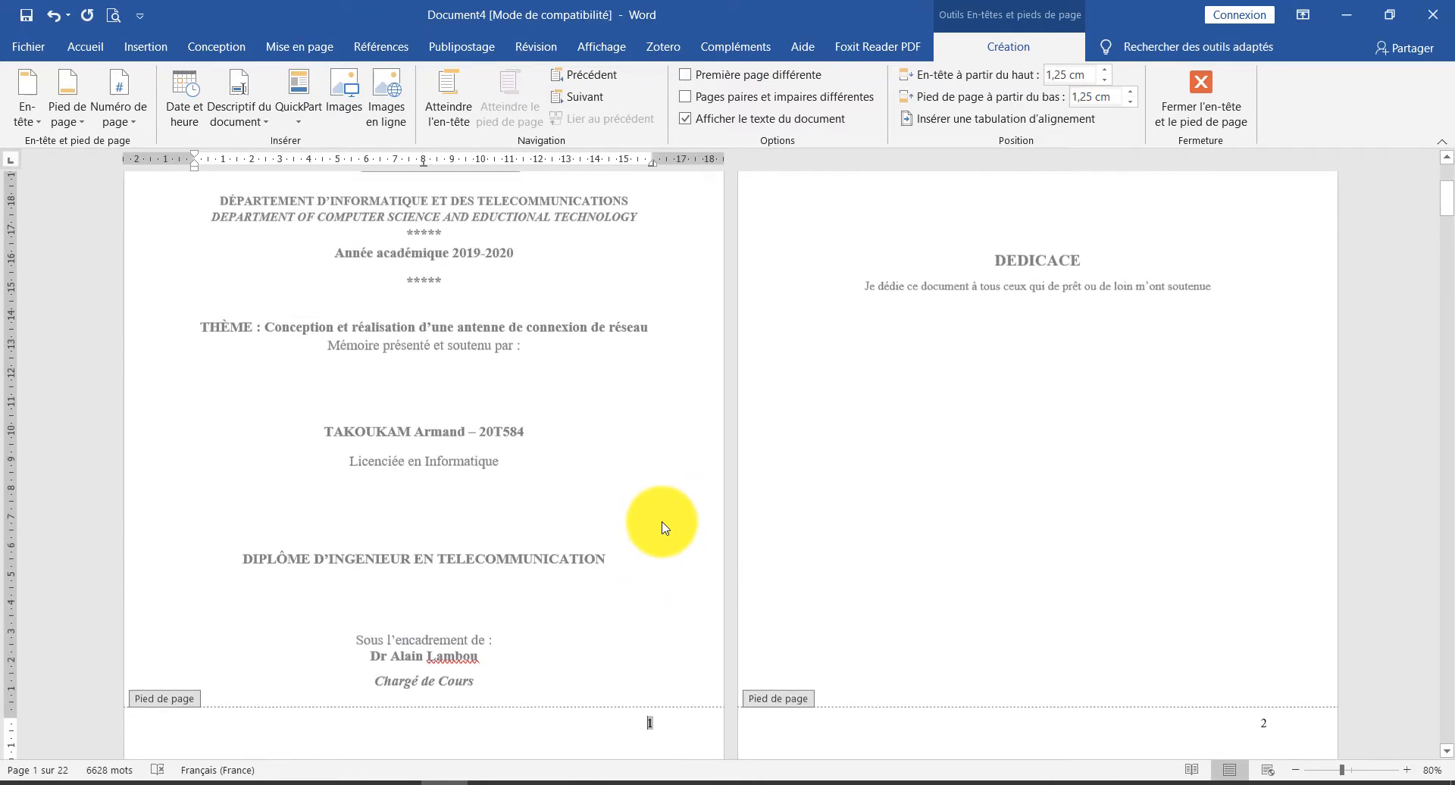
double_click(665, 530)
Review the page numbering from the cover page through the dedication, acknowledgements and table of contents
scroll(855, 545, "down", 2)
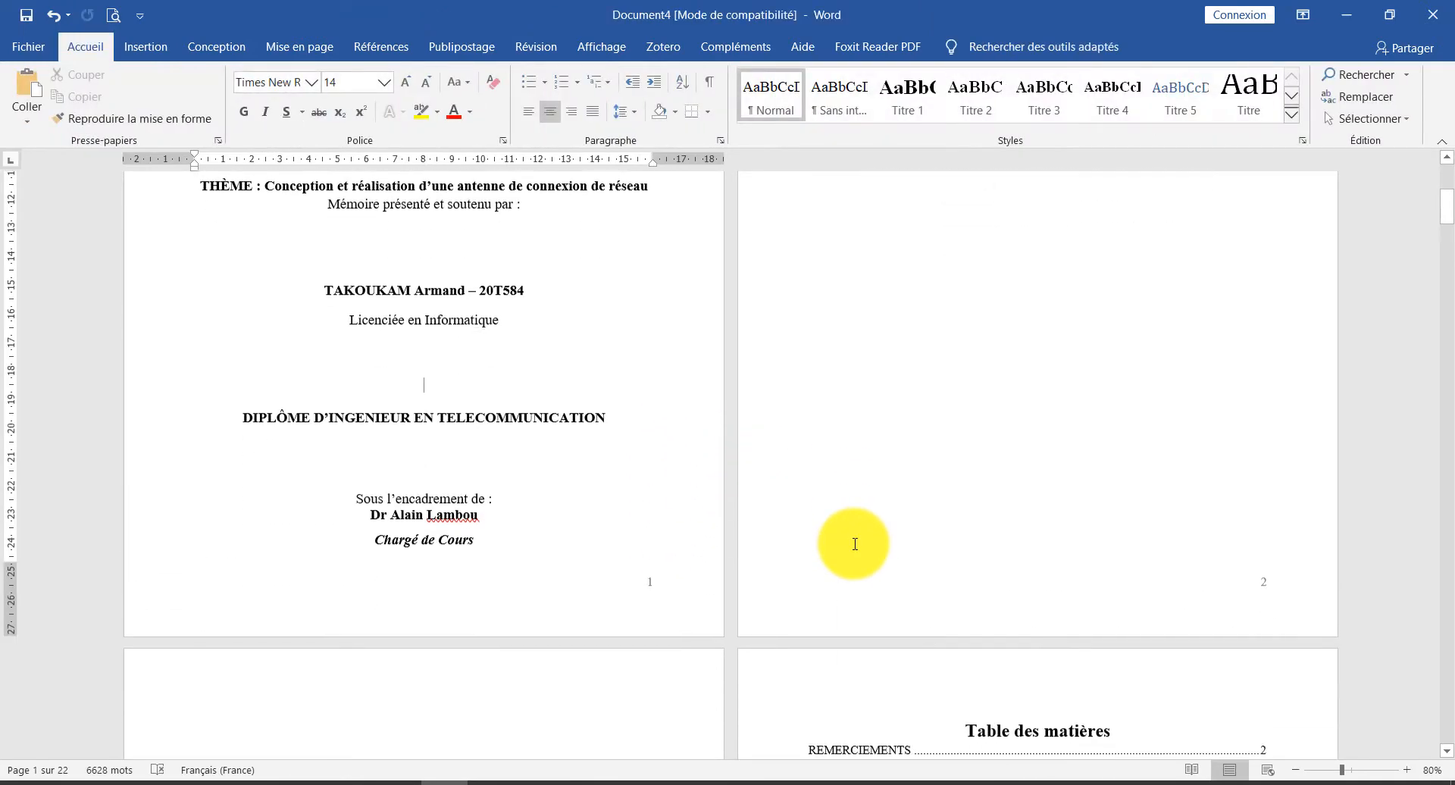
scroll(855, 544, "up", 3)
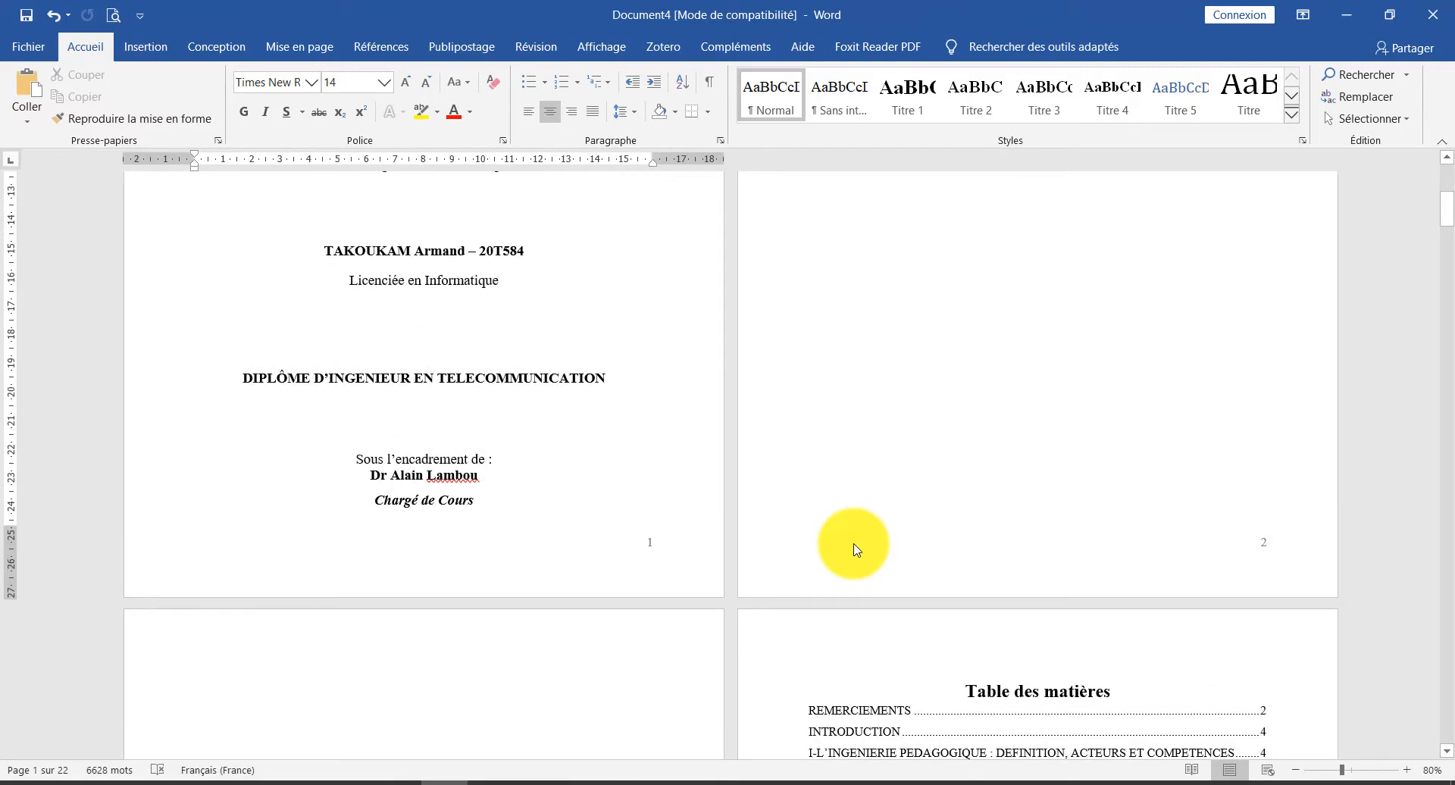
scroll(855, 544, "down", 8)
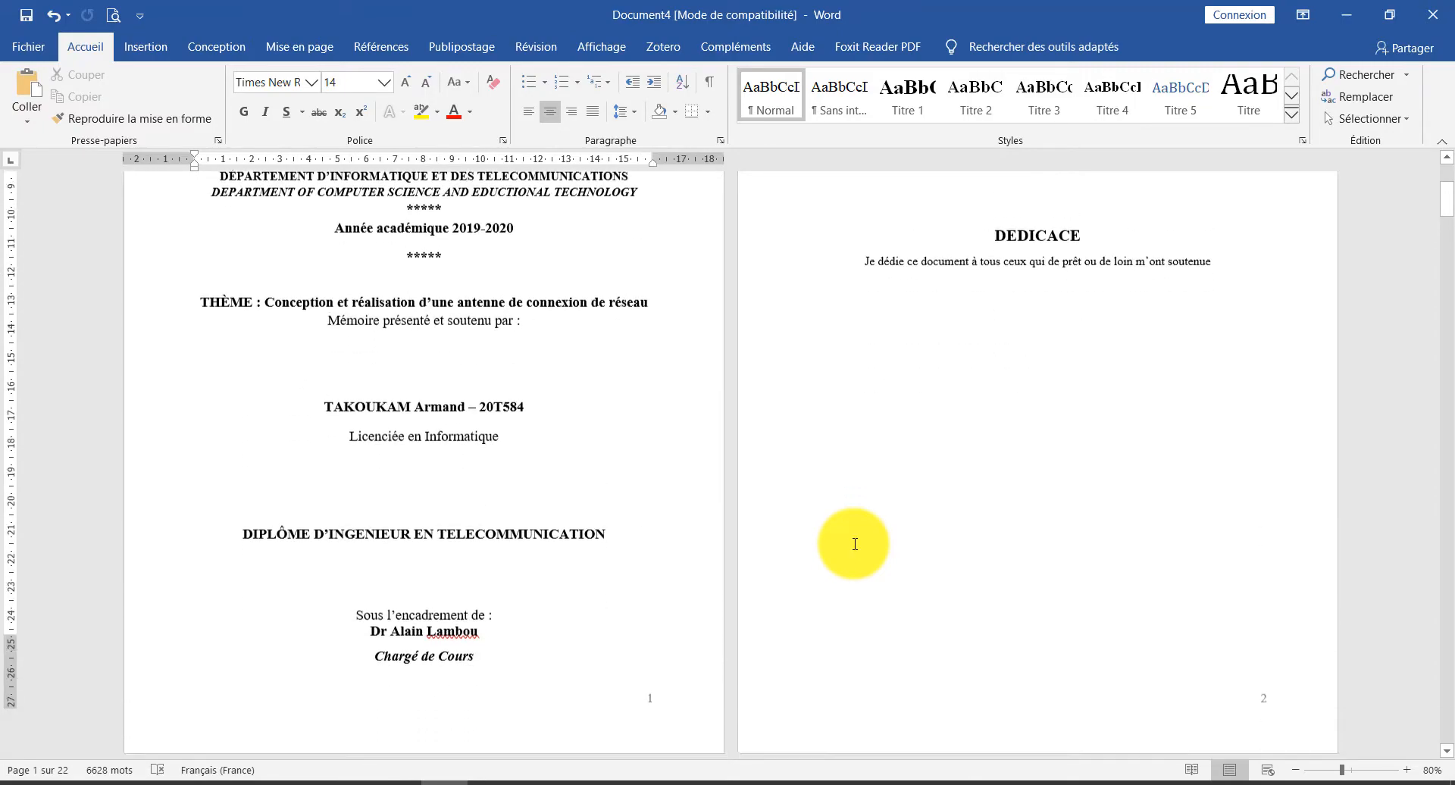
scroll(855, 544, "down", 3)
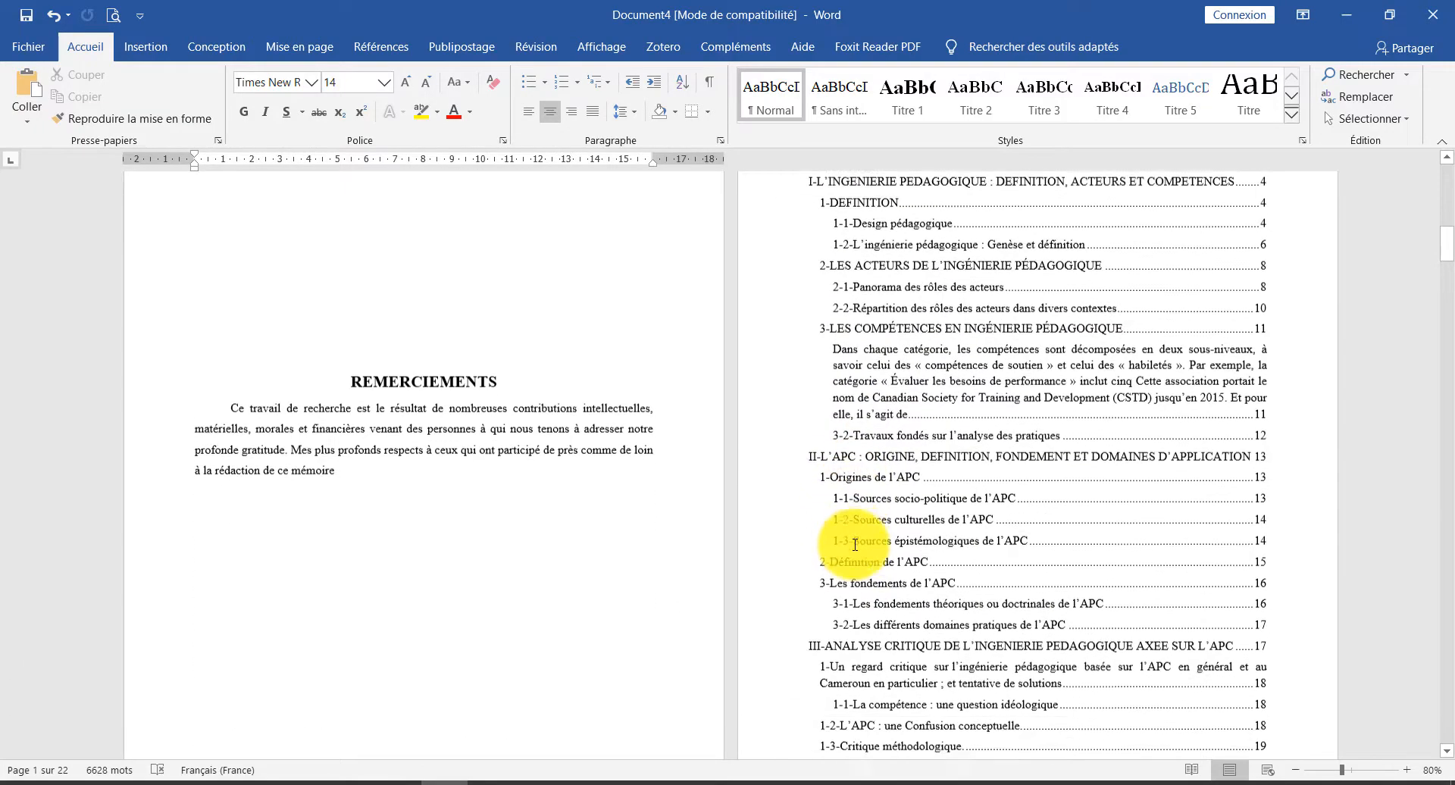
scroll(855, 544, "down", 5)
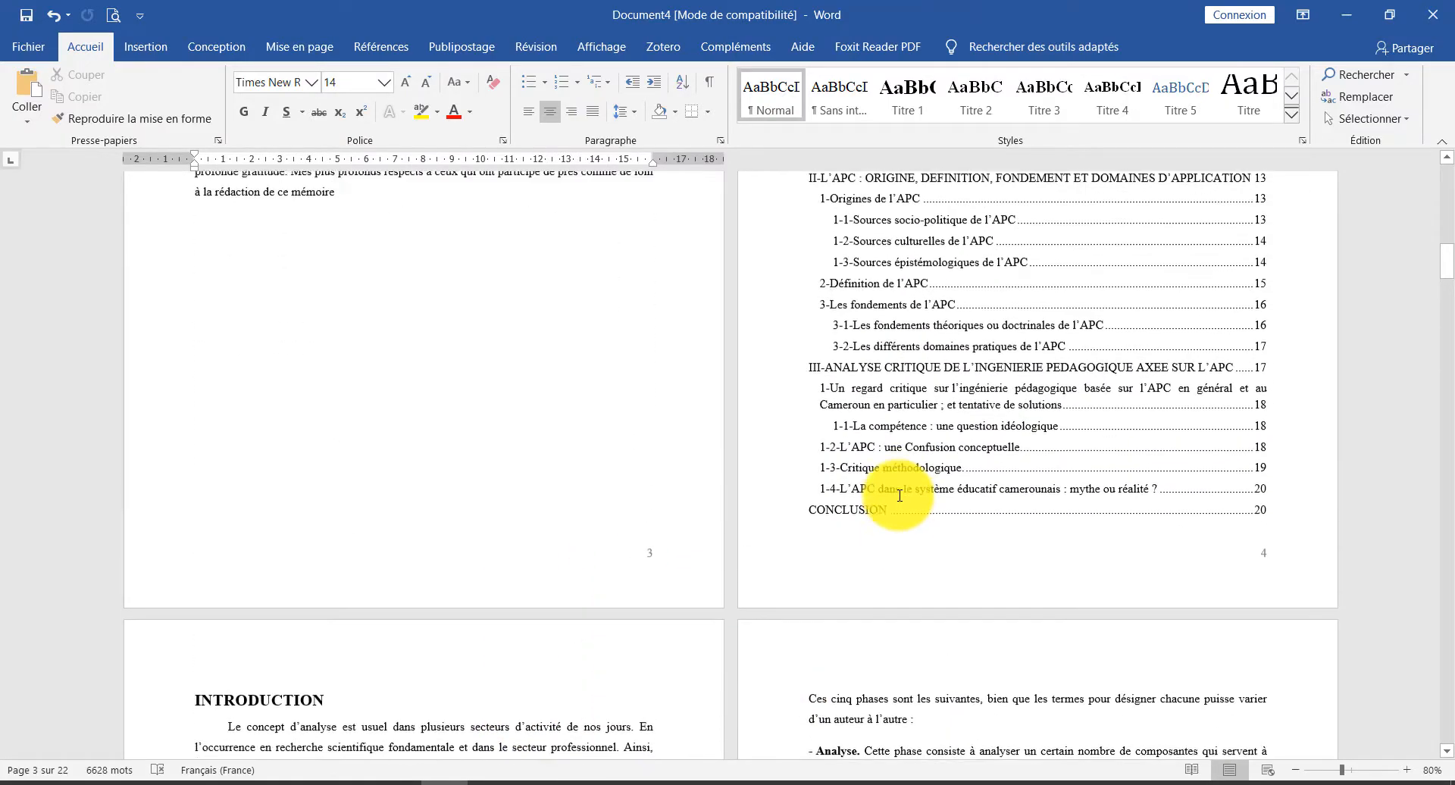
scroll(895, 500, "up", 2)
scroll(892, 515, "up", 6)
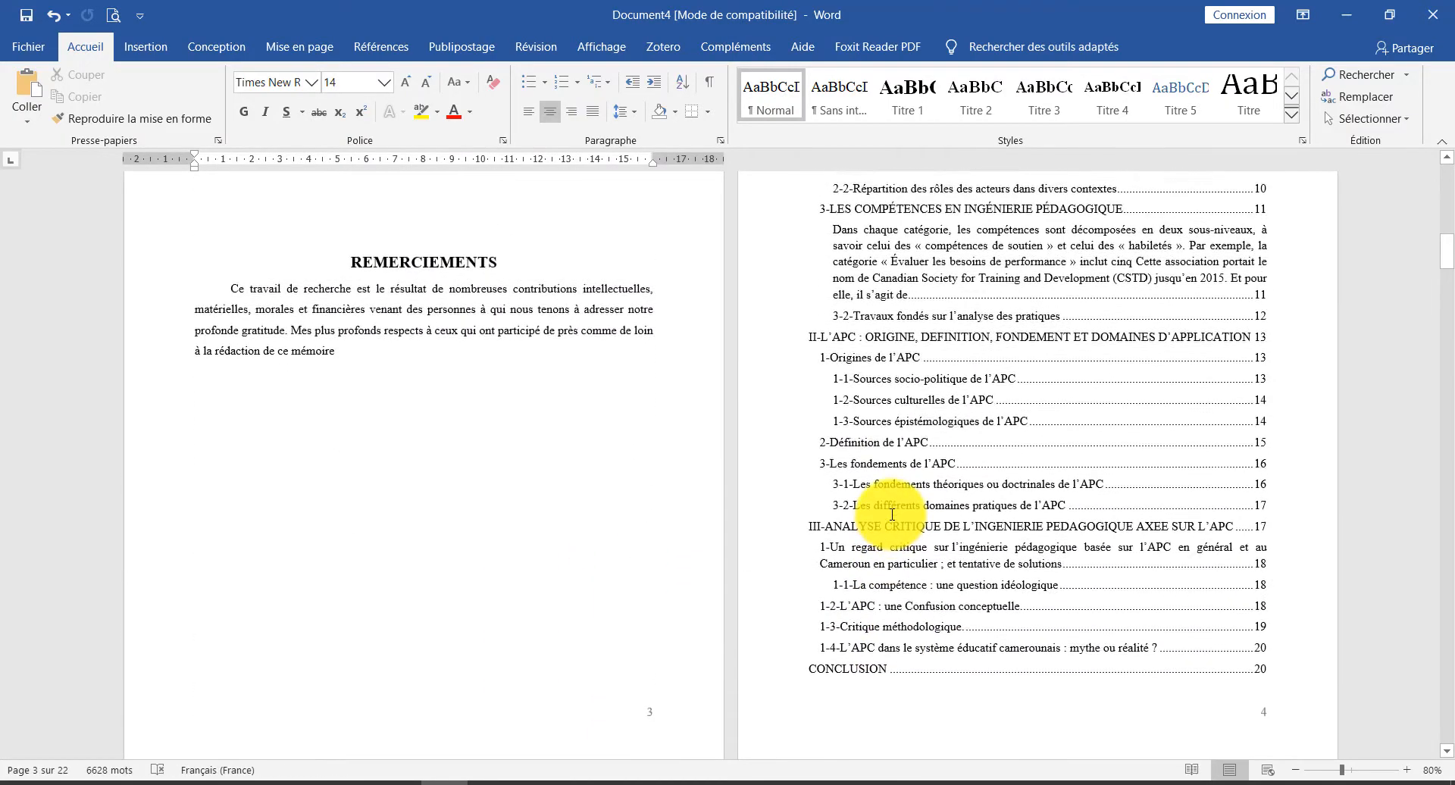
scroll(892, 515, "up", 4)
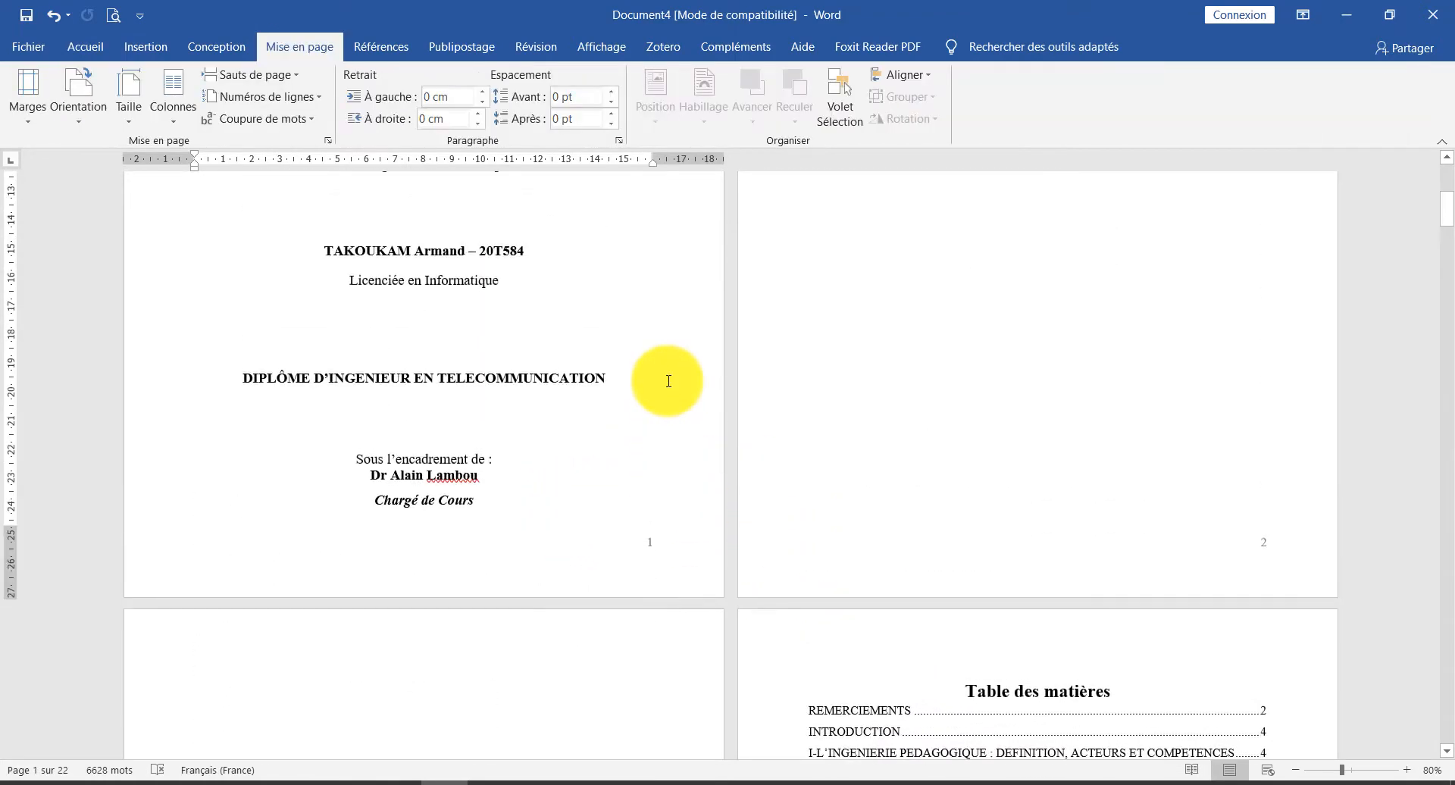
scroll(667, 382, "up", 4)
scroll(667, 381, "down", 4)
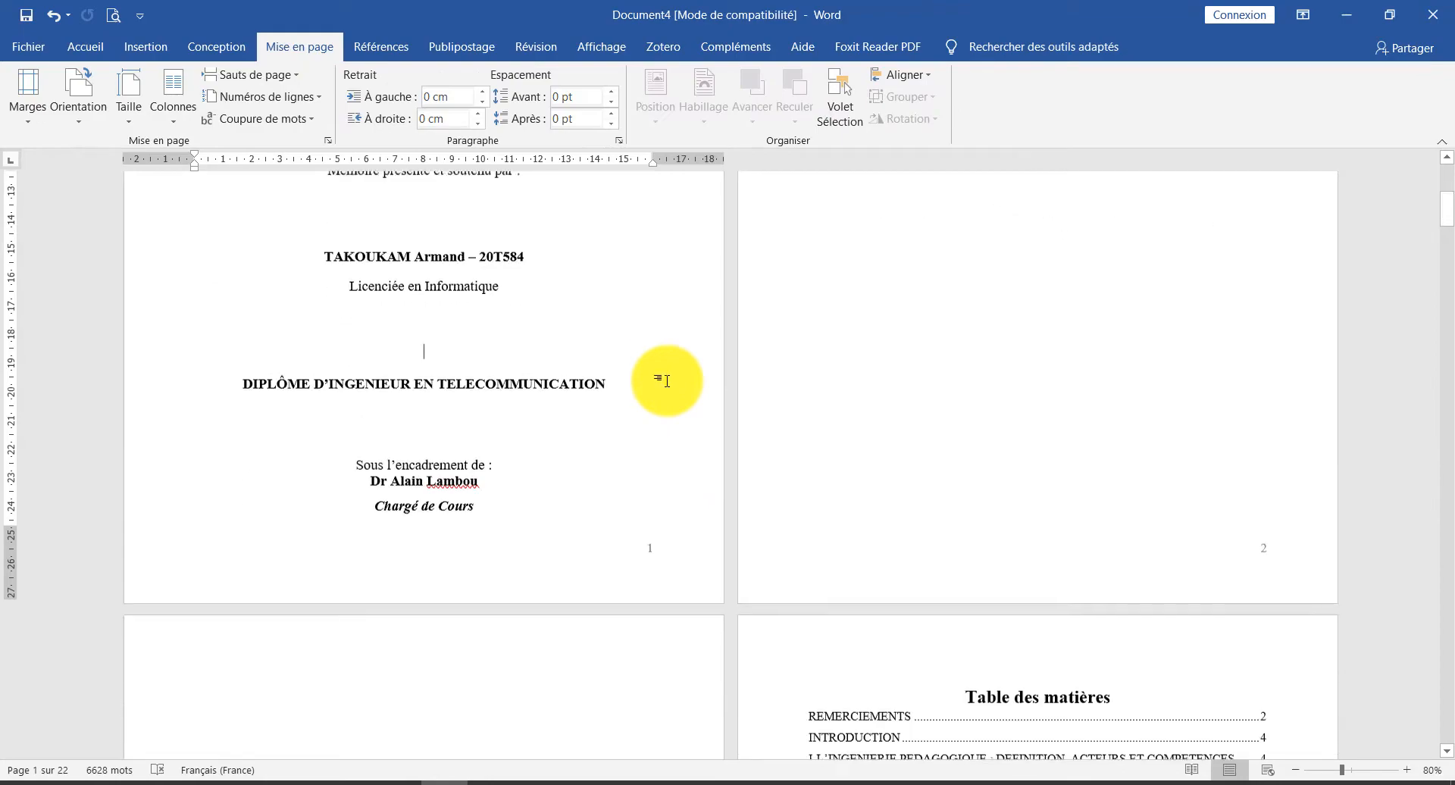
Insert a continuous section break just before the INTRODUCTION heading and show the formatting marks
scroll(667, 381, "down", 10)
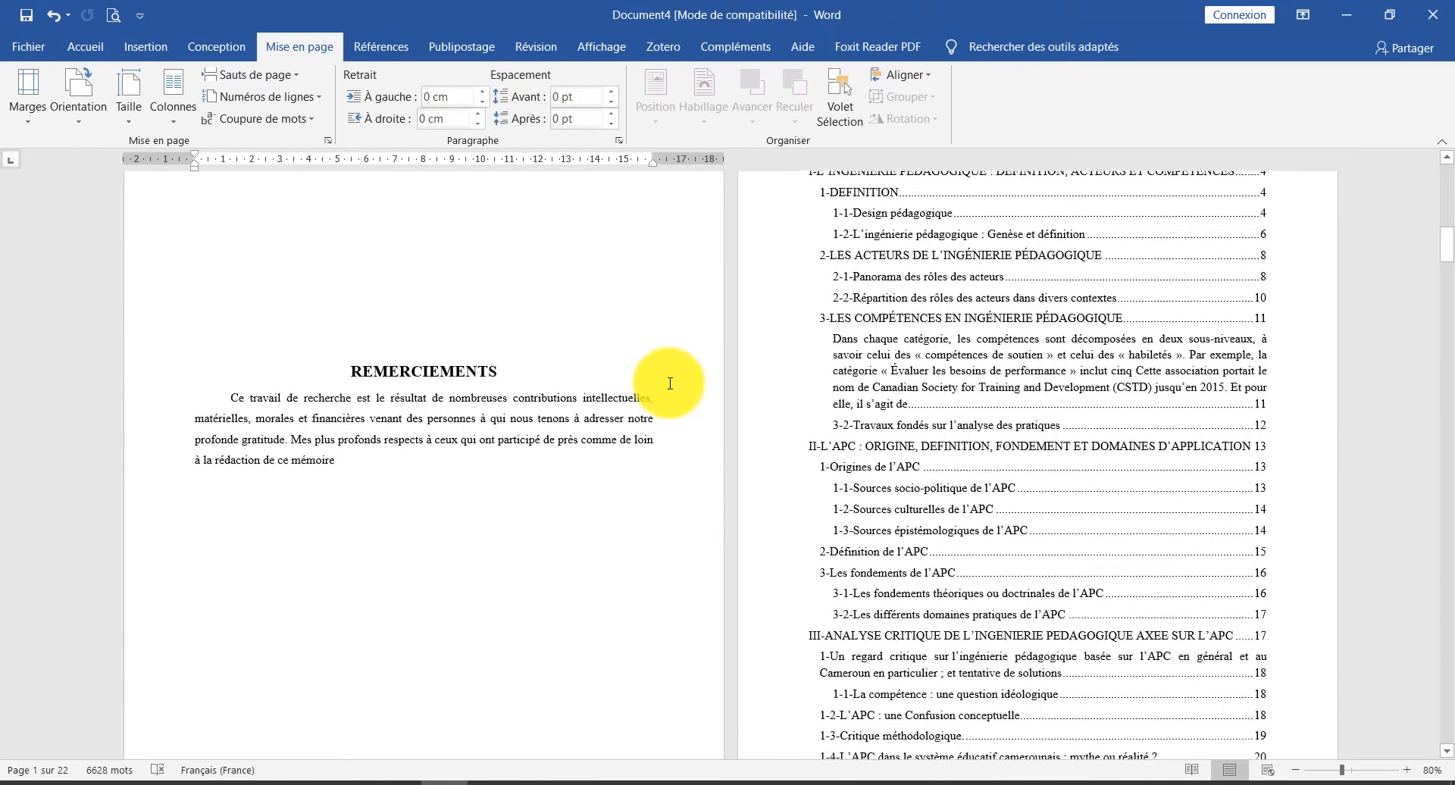
scroll(670, 384, "down", 2)
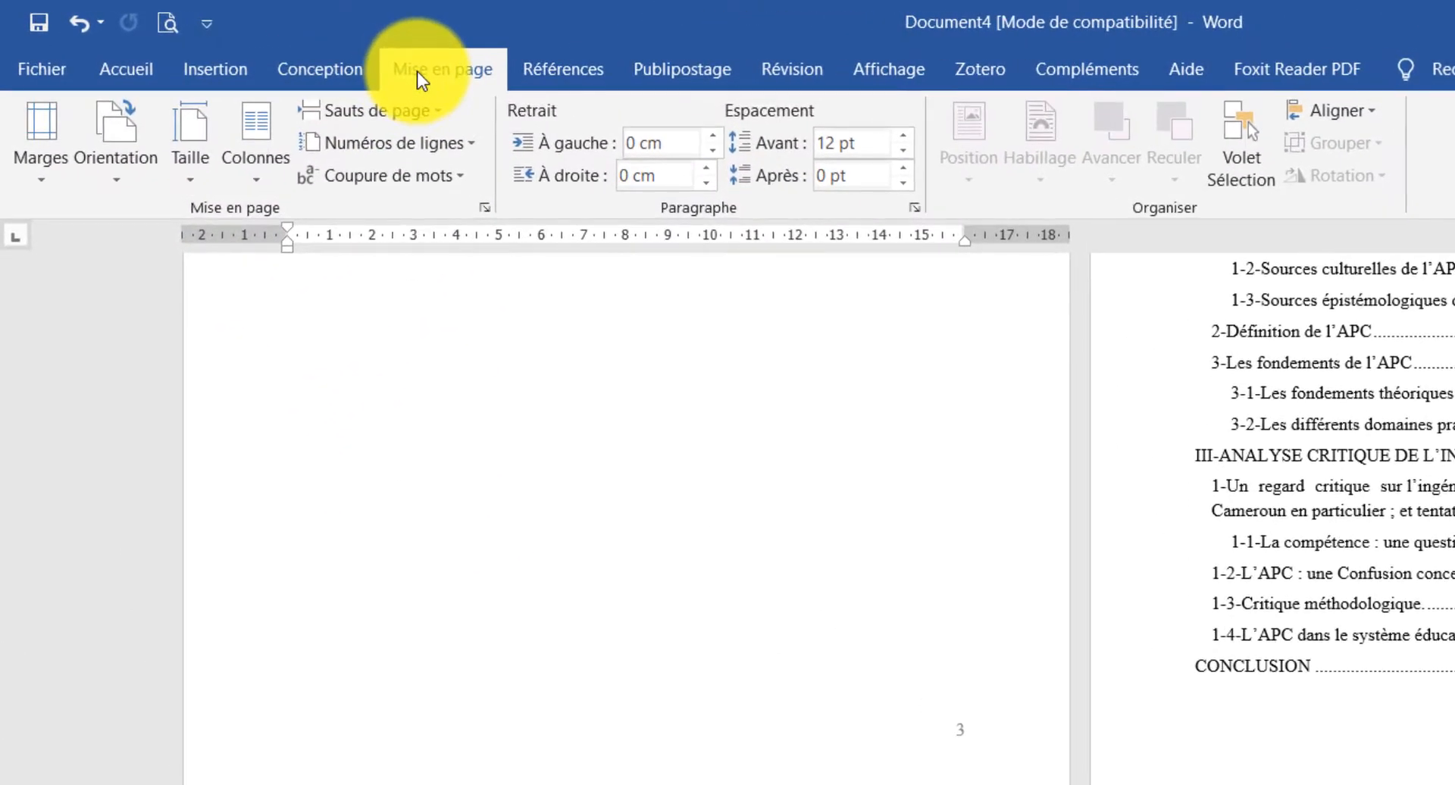
left_click(435, 108)
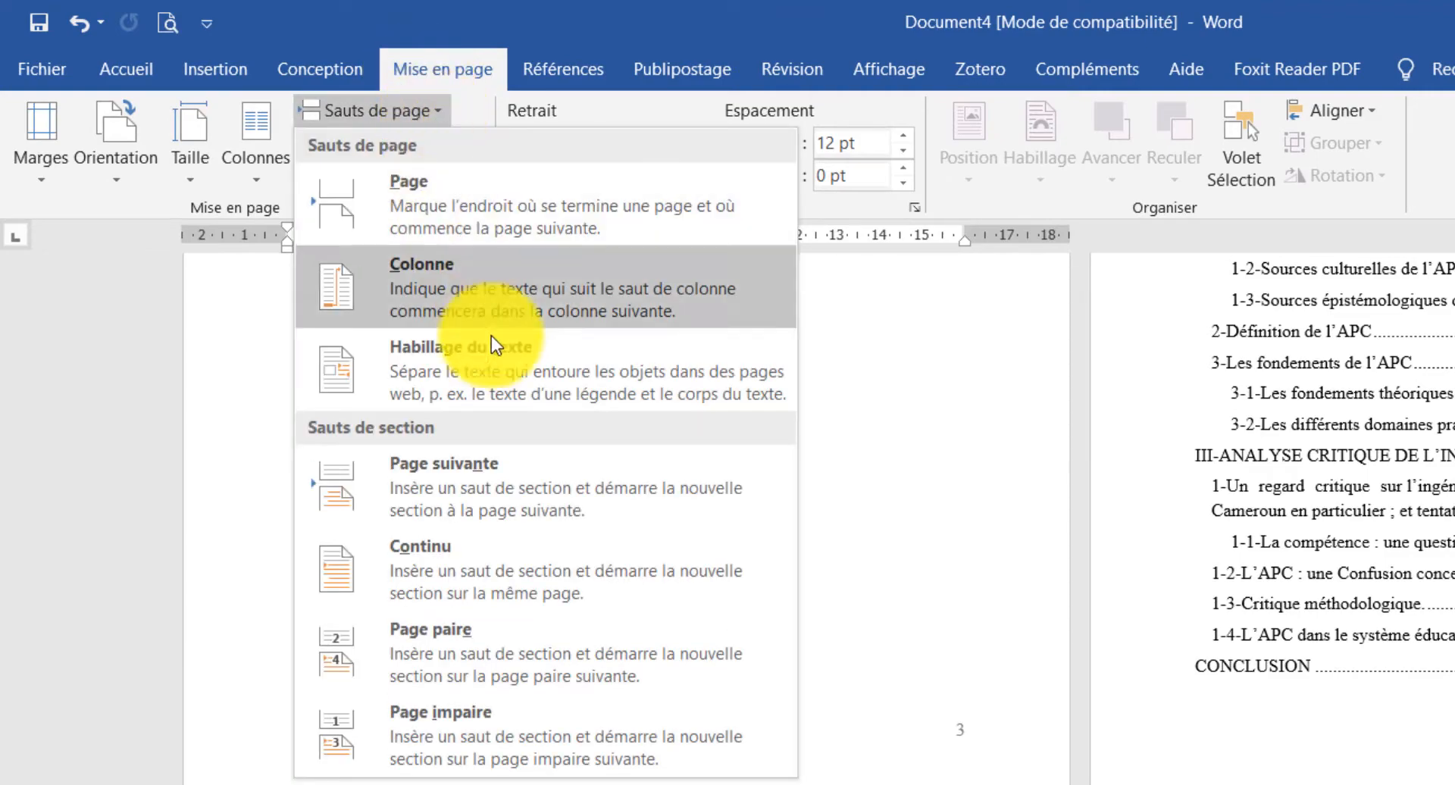
left_click(493, 566)
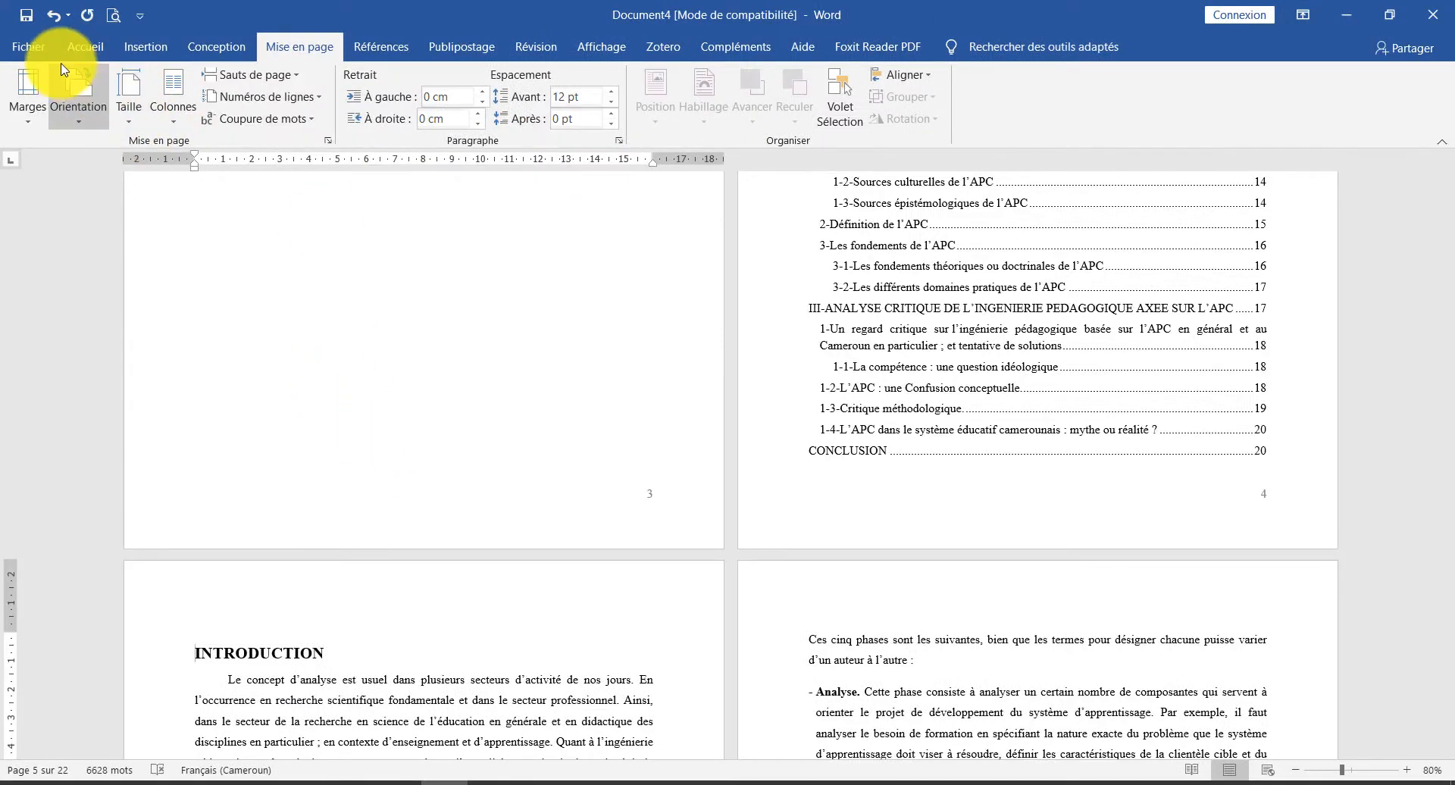
left_click(82, 47)
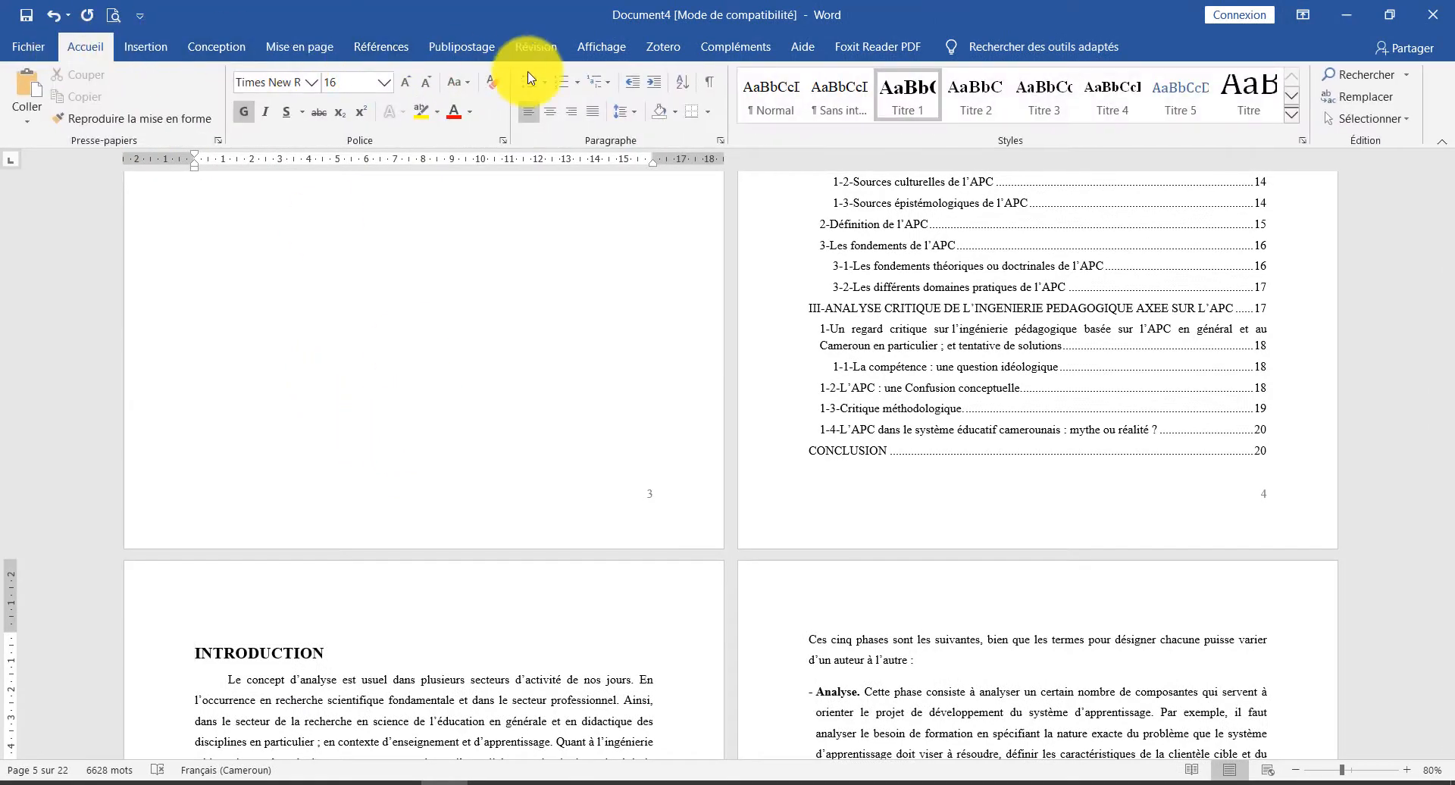
left_click(710, 84)
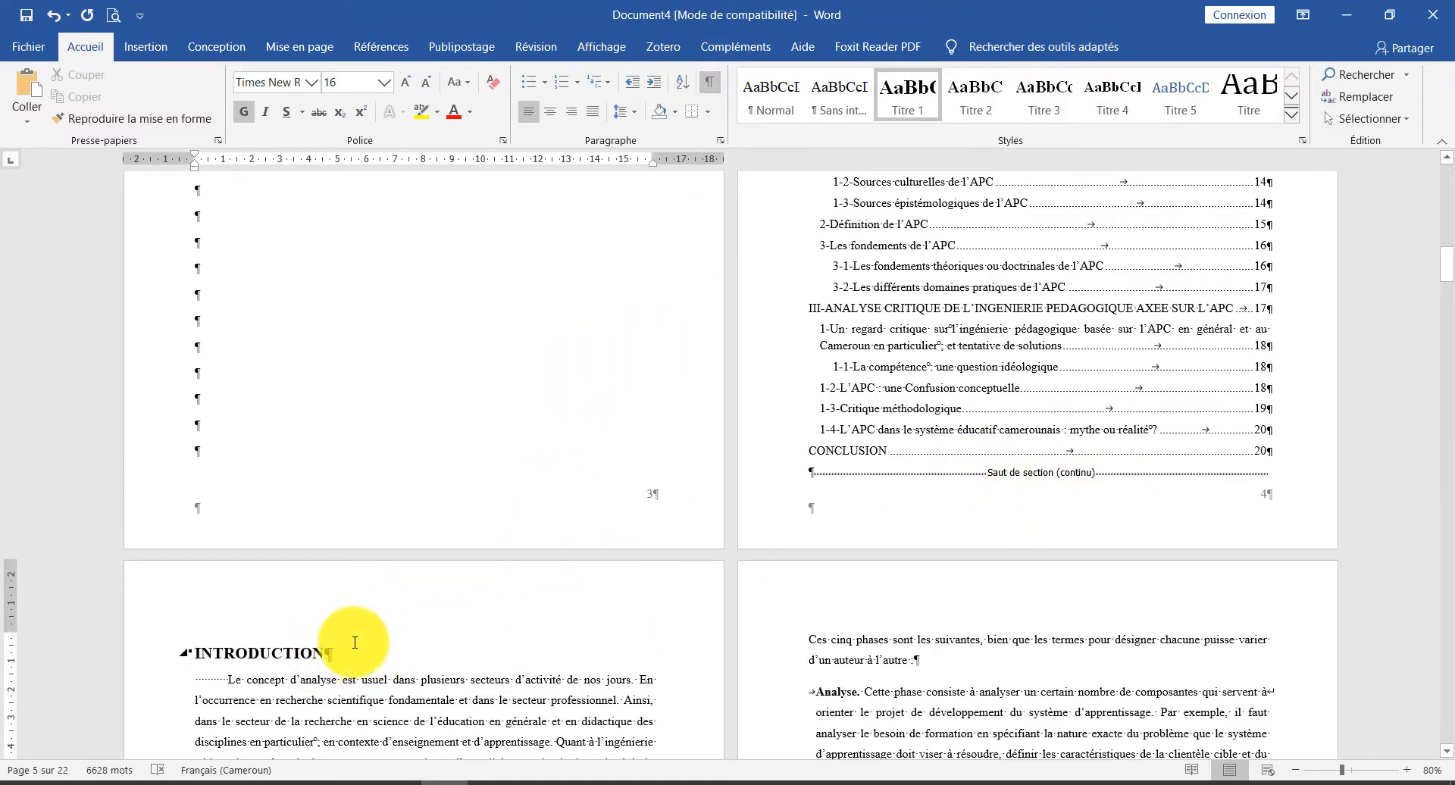
Open the footers for editing and unlink the Section 2 footer on the INTRODUCTION page from the previous section
double_click(576, 508)
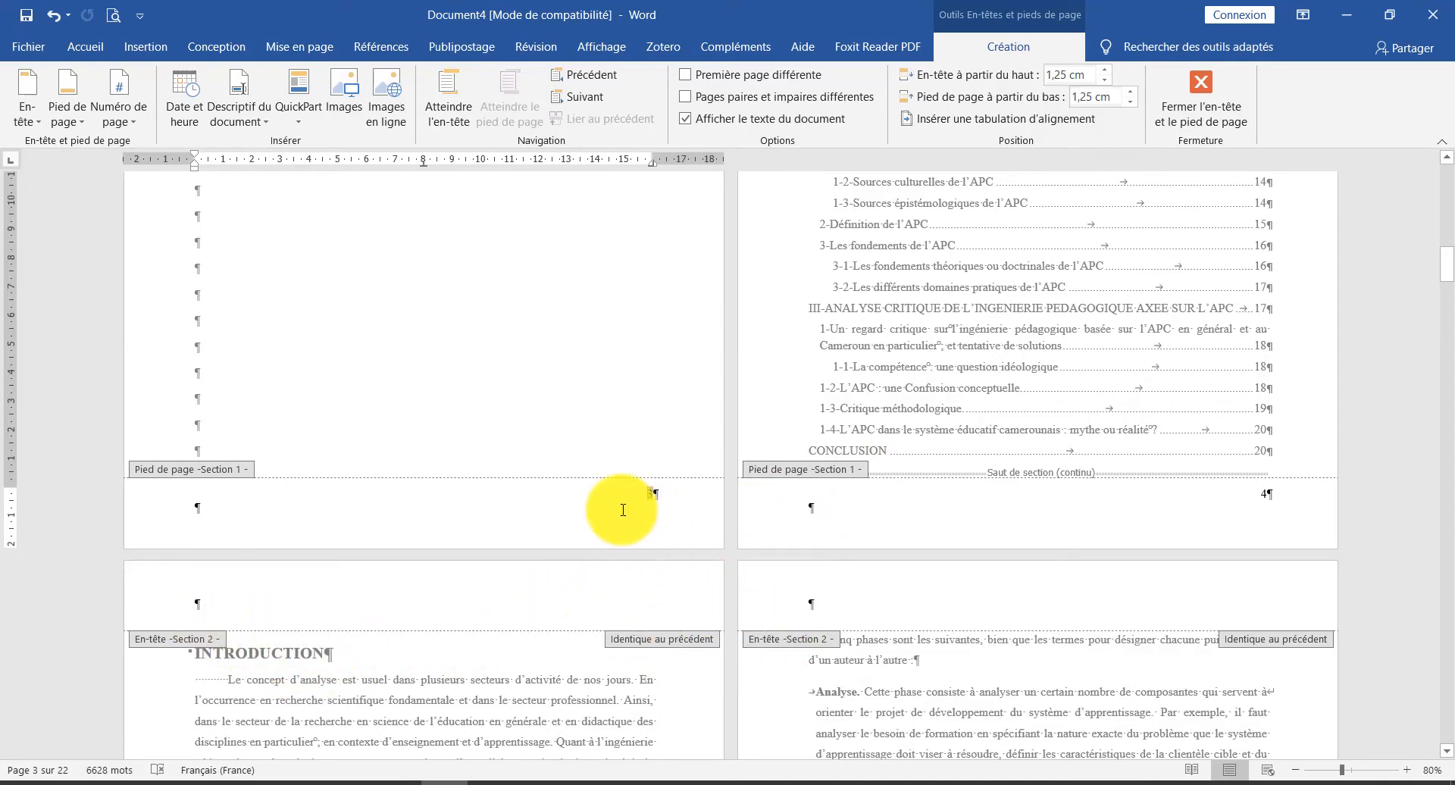
scroll(468, 481, "down", 1)
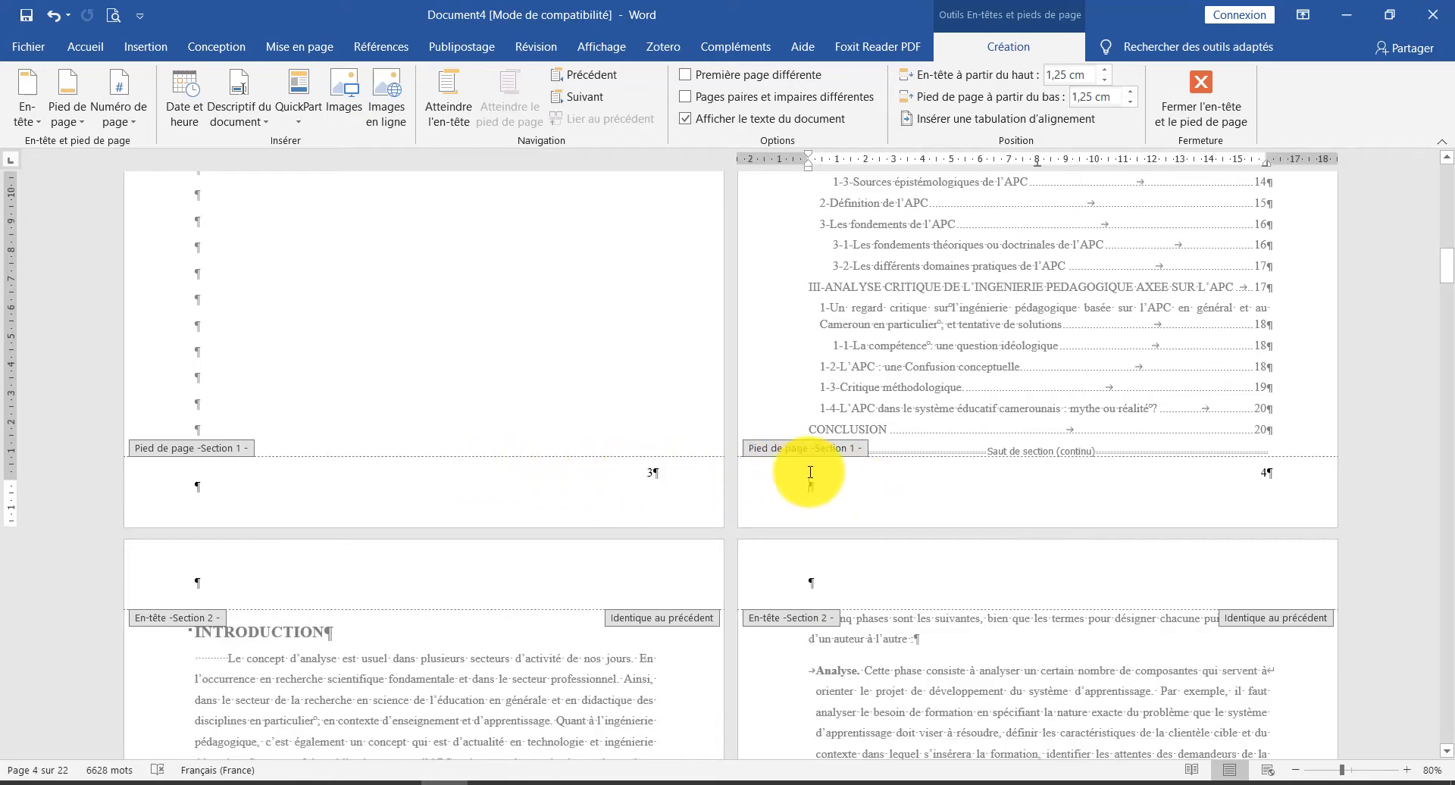
scroll(826, 470, "down", 5)
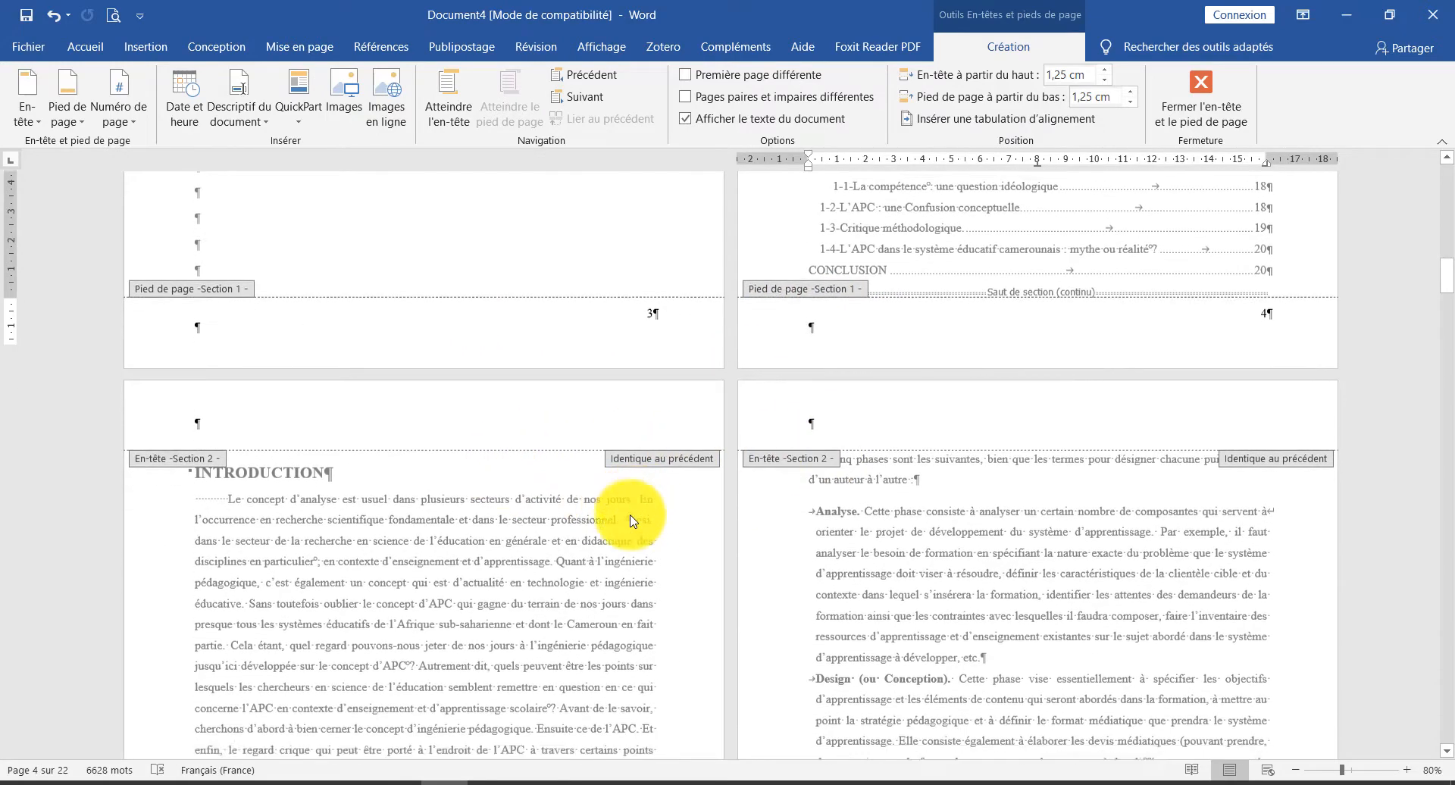
scroll(671, 478, "down", 10)
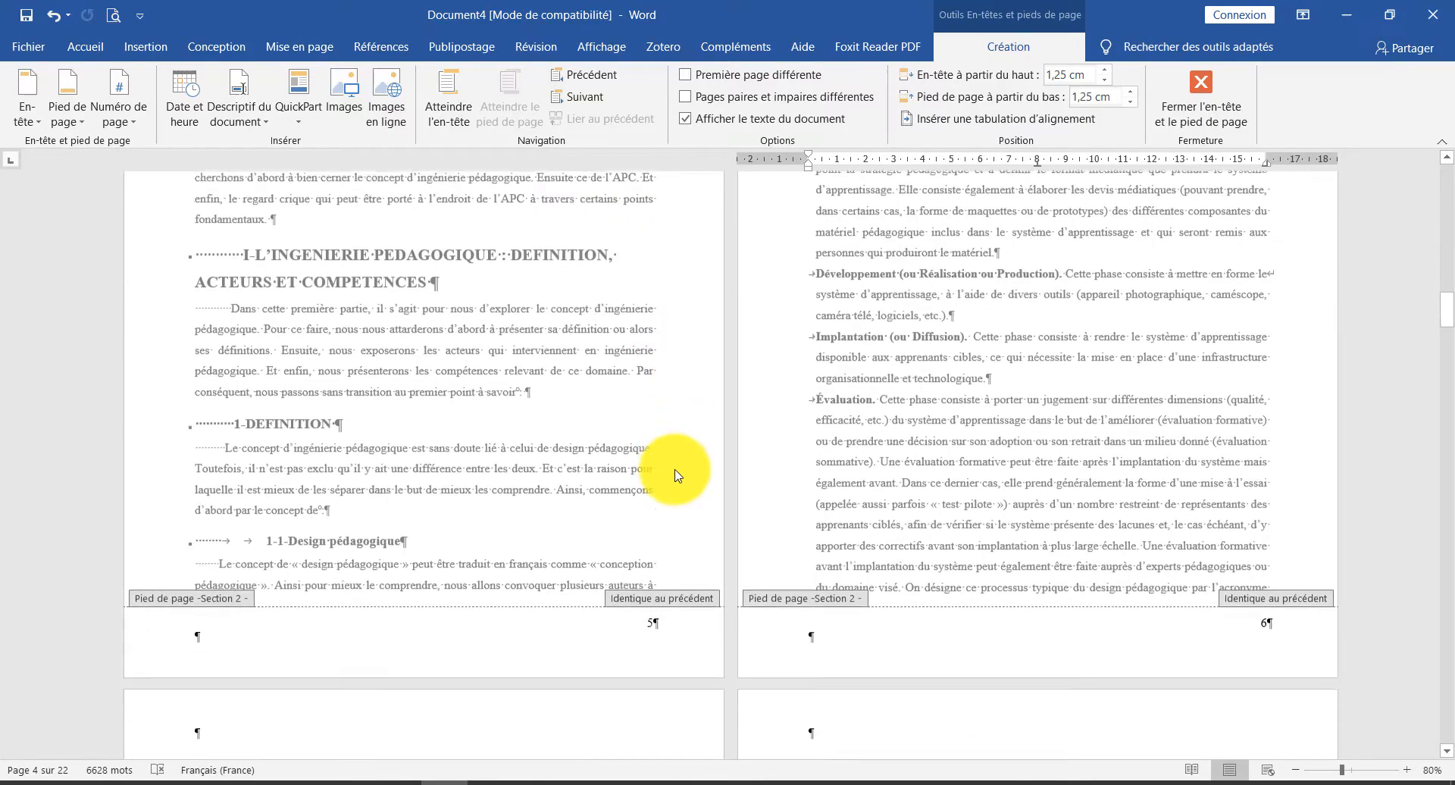
left_click(665, 498)
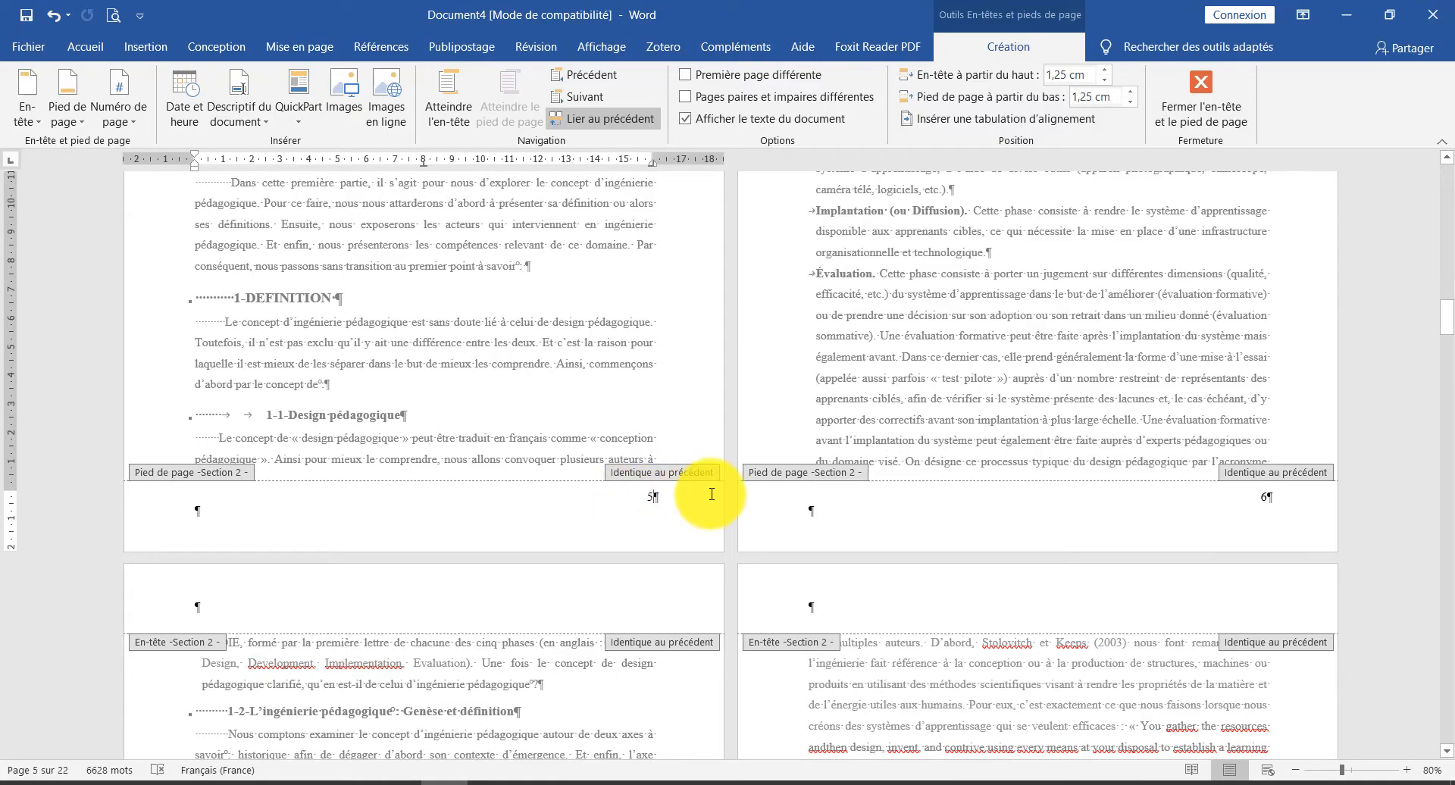
scroll(712, 494, "up", 10)
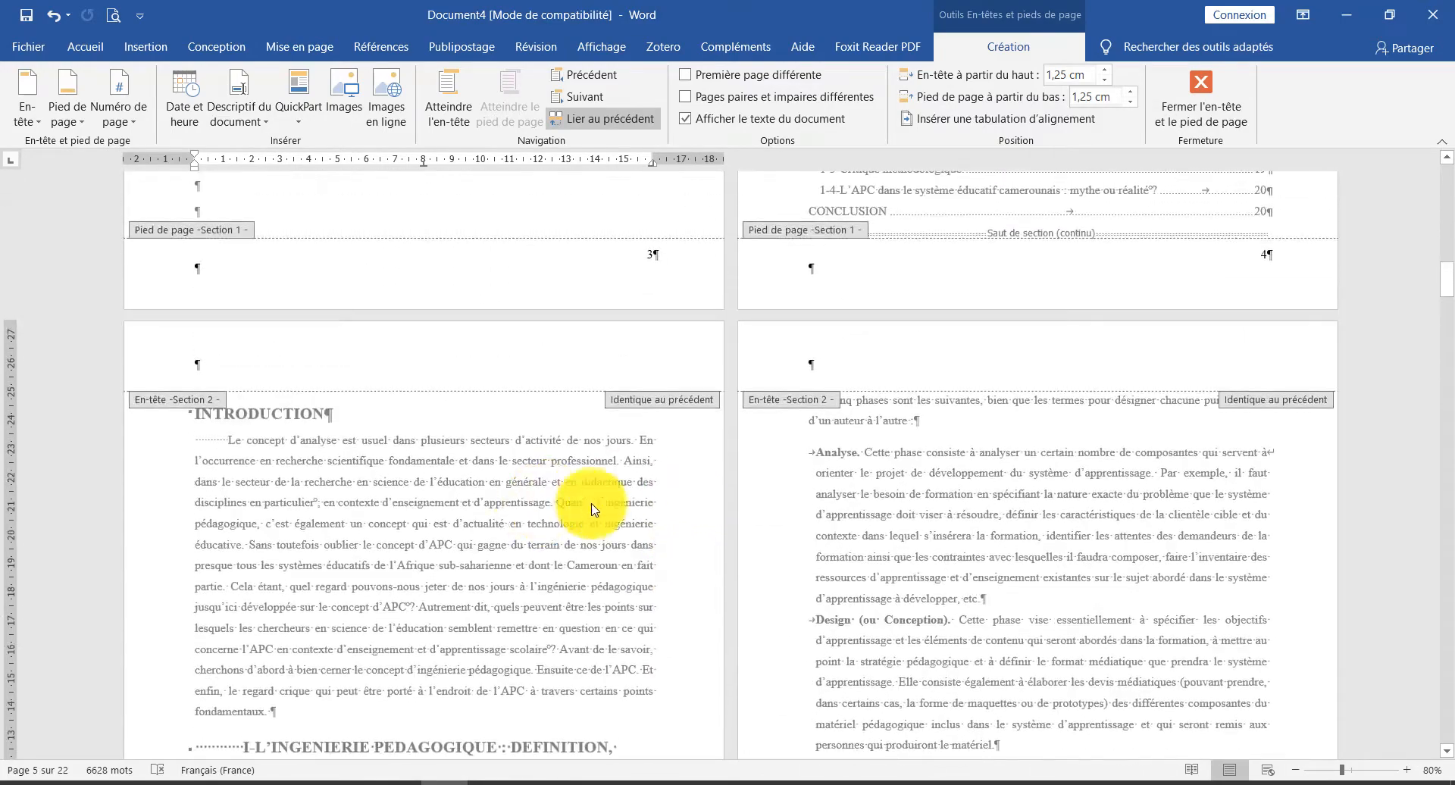
scroll(665, 486, "down", 5)
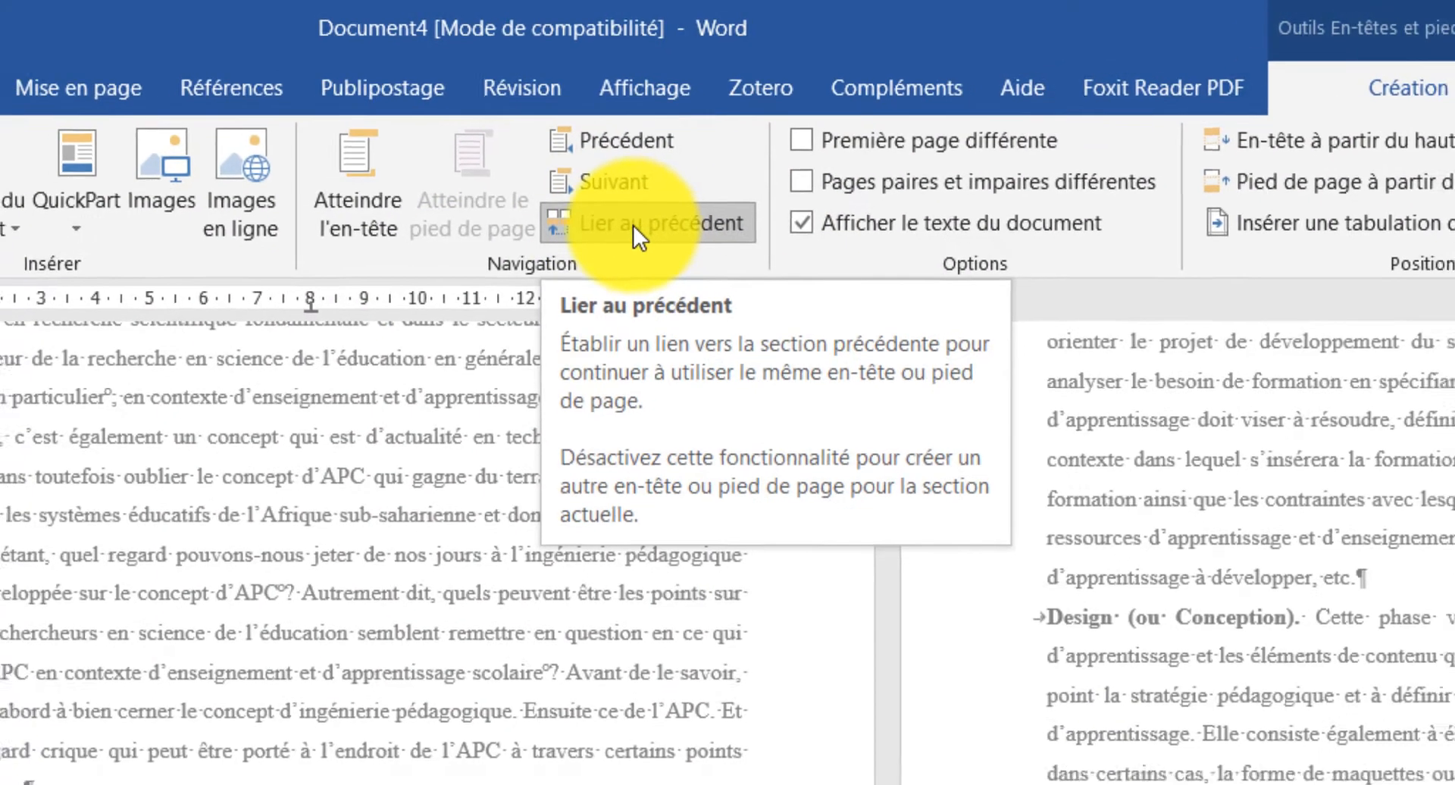
scroll(656, 428, "down", 4)
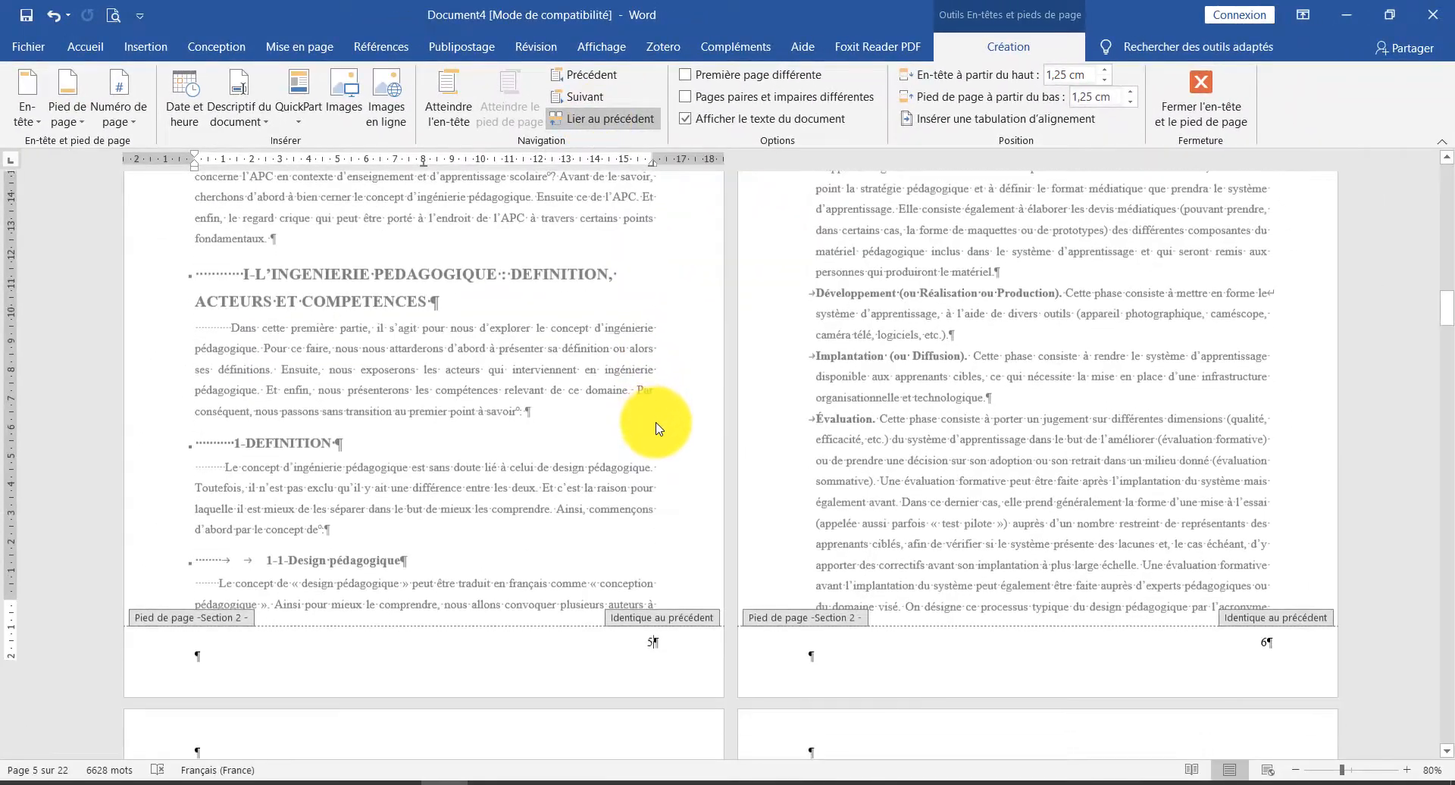
scroll(657, 428, "down", 2)
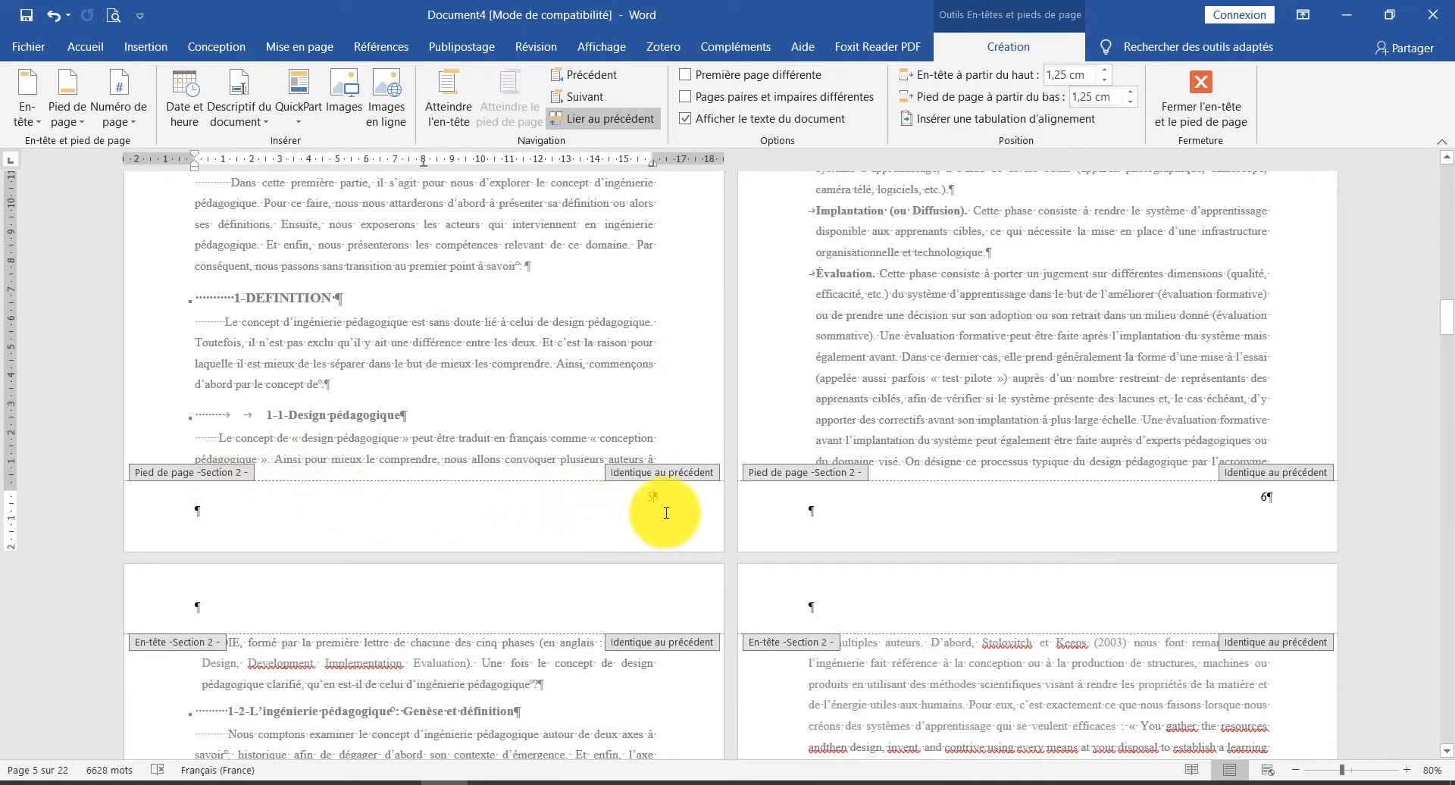
left_click(597, 127)
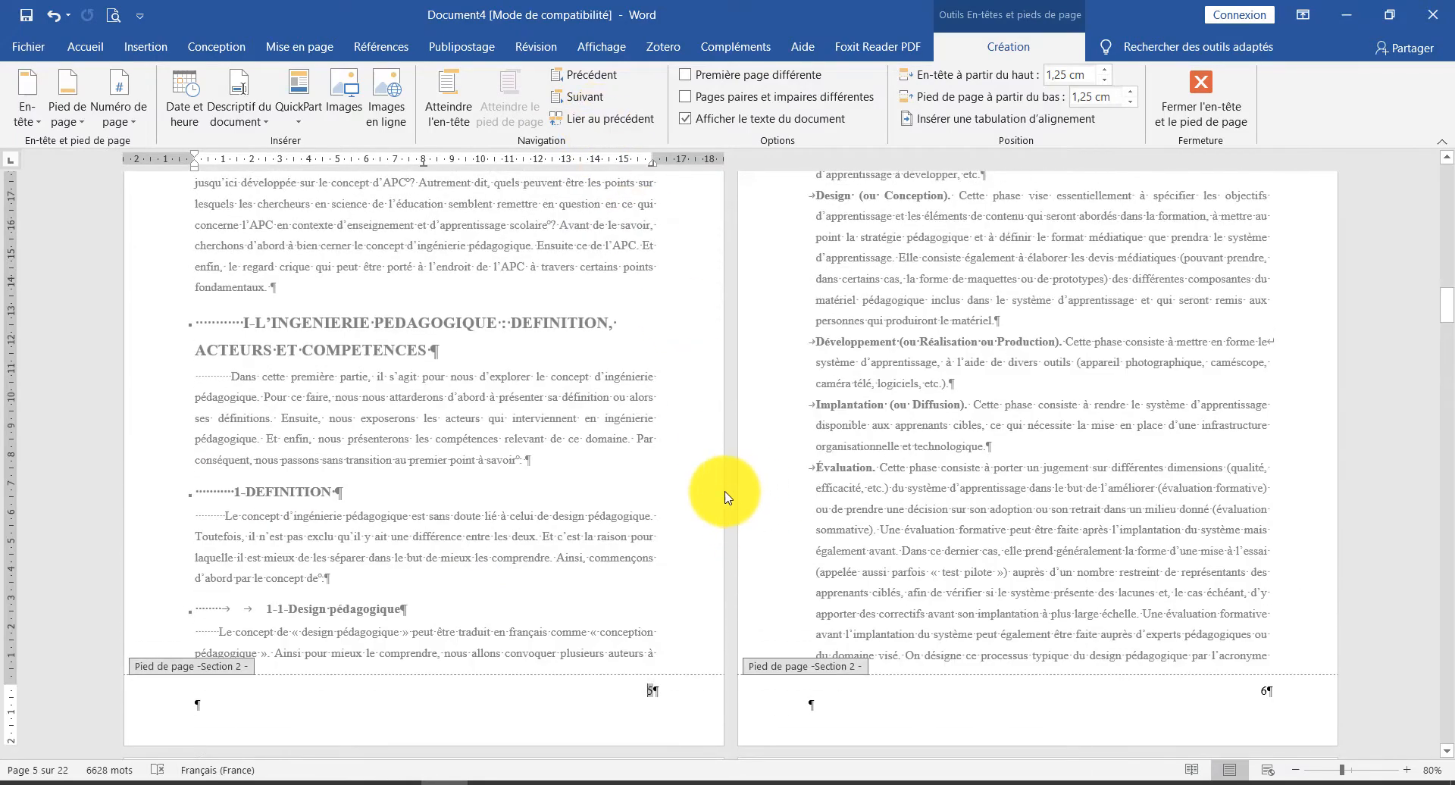
Delete the page number from the Section 1 footer under the table of contents and return to the document body
scroll(699, 529, "up", 15)
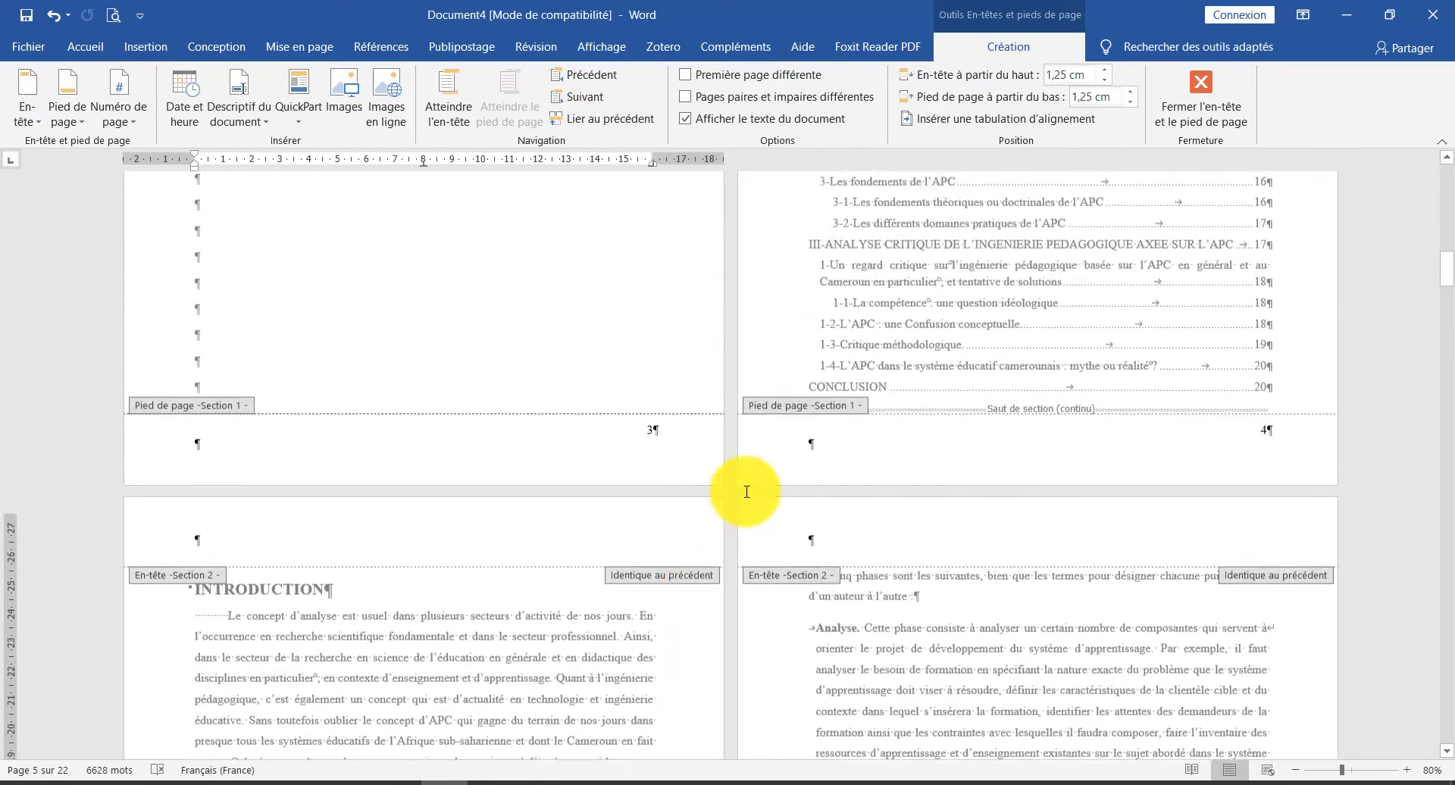
scroll(1130, 499, "down", 1)
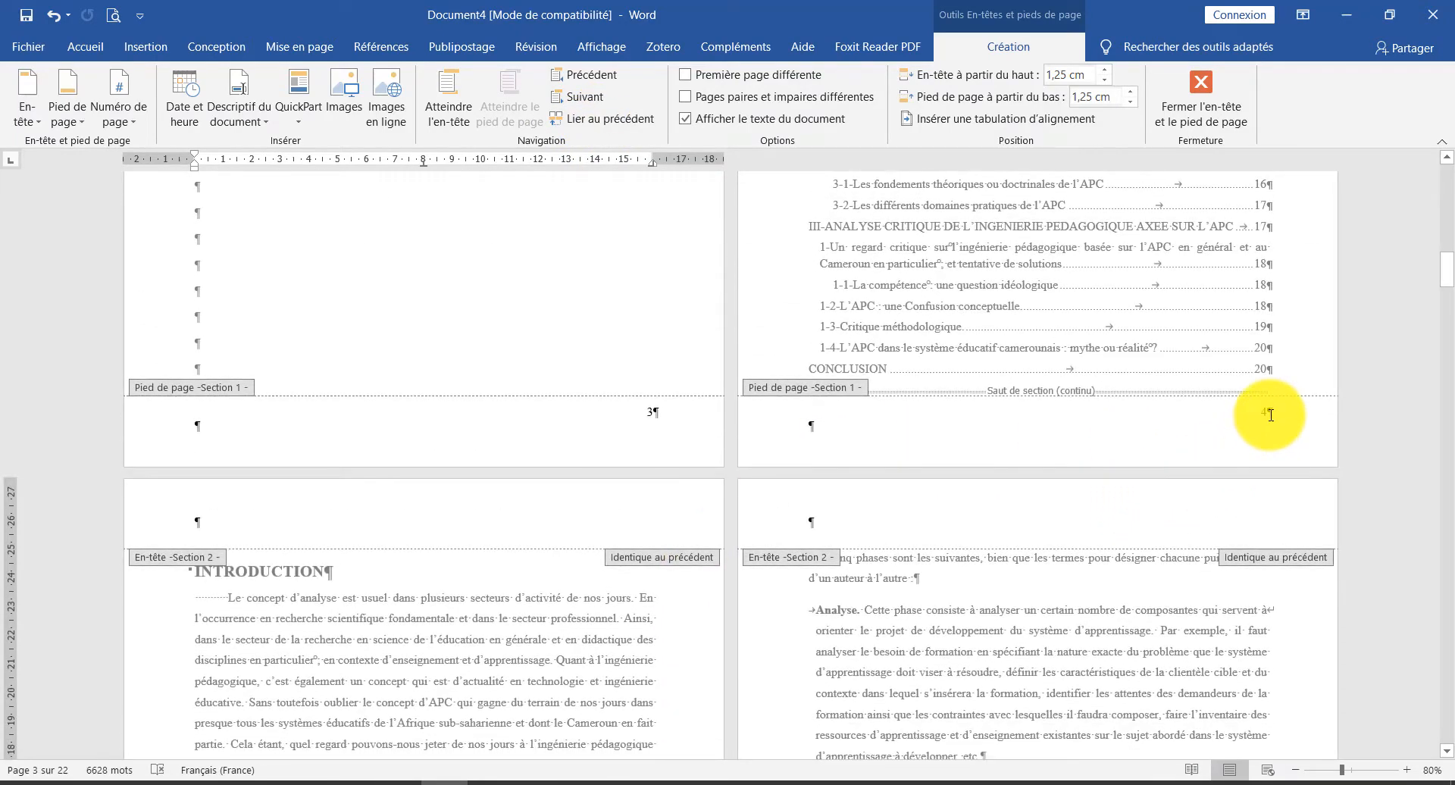
left_click(1270, 414)
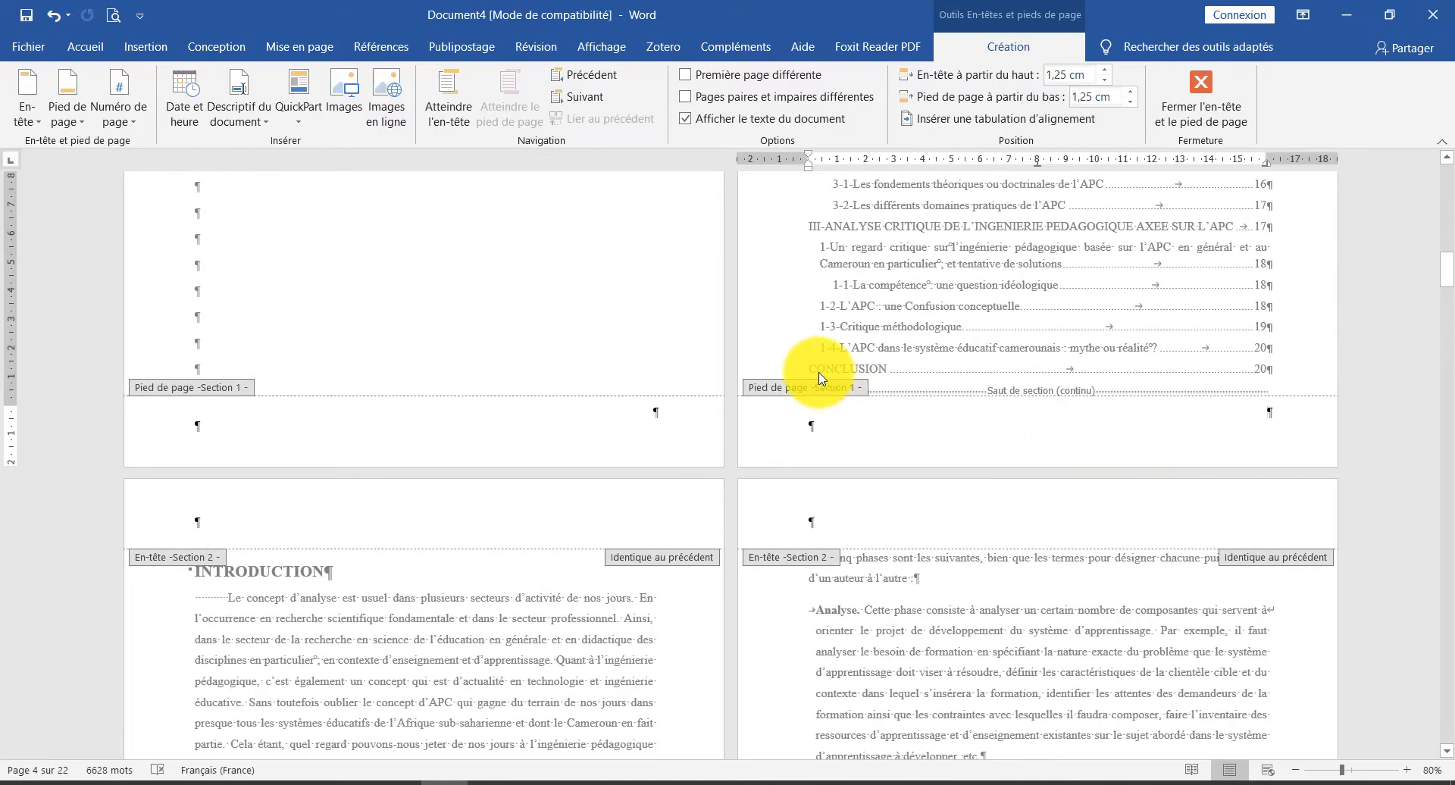
double_click(785, 351)
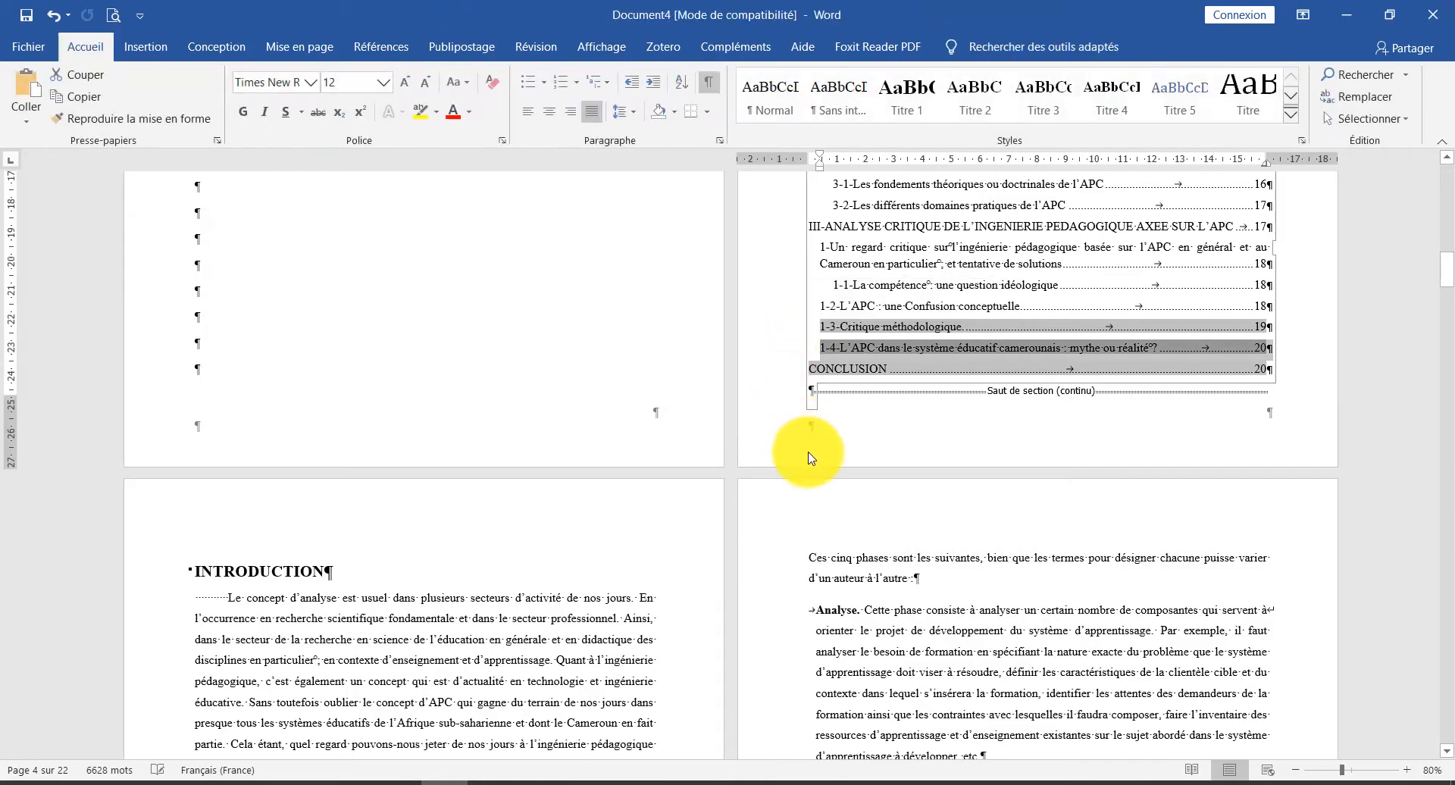
Hide the formatting marks in the document
scroll(808, 457, "up", 4)
left_click(767, 461)
scroll(758, 455, "up", 4)
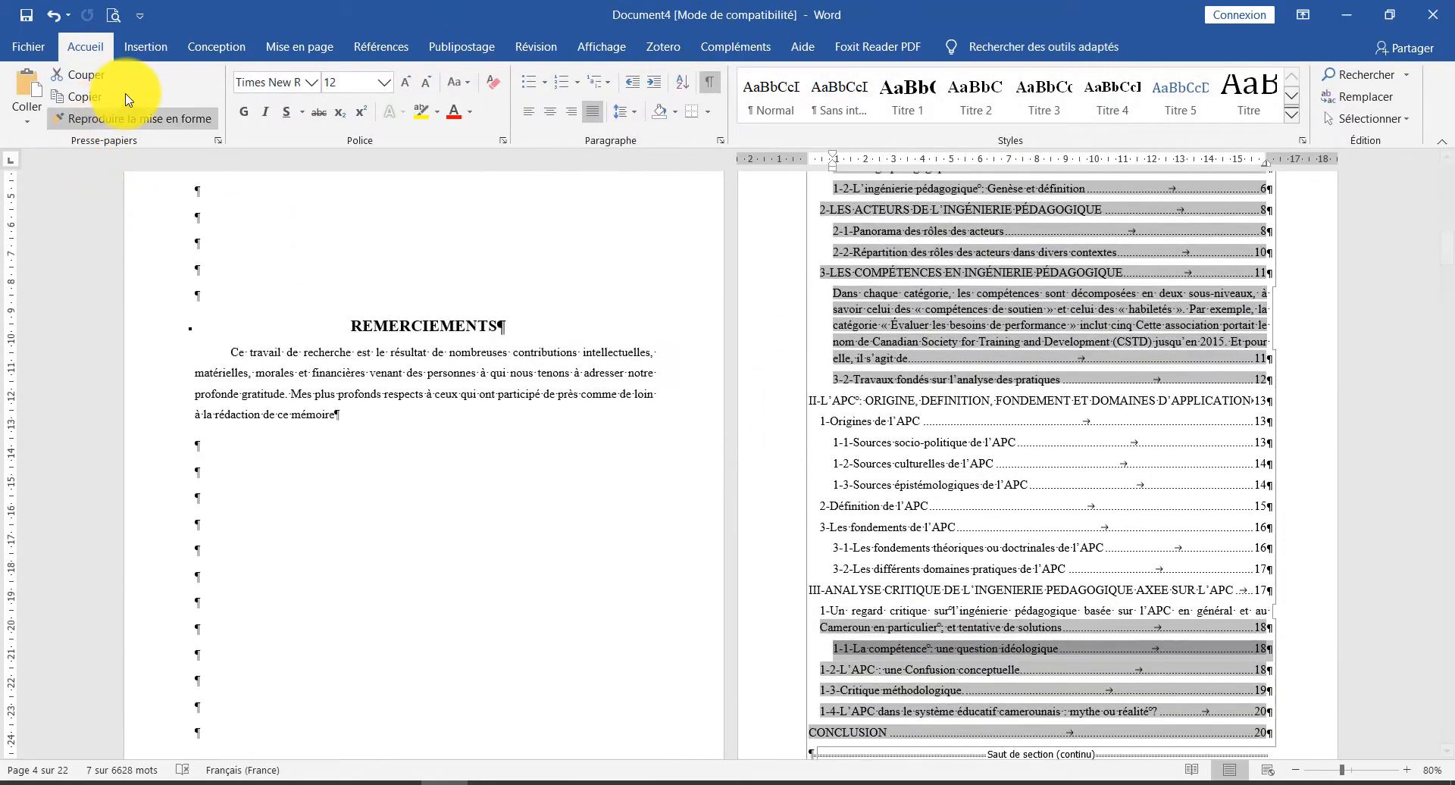
left_click(709, 89)
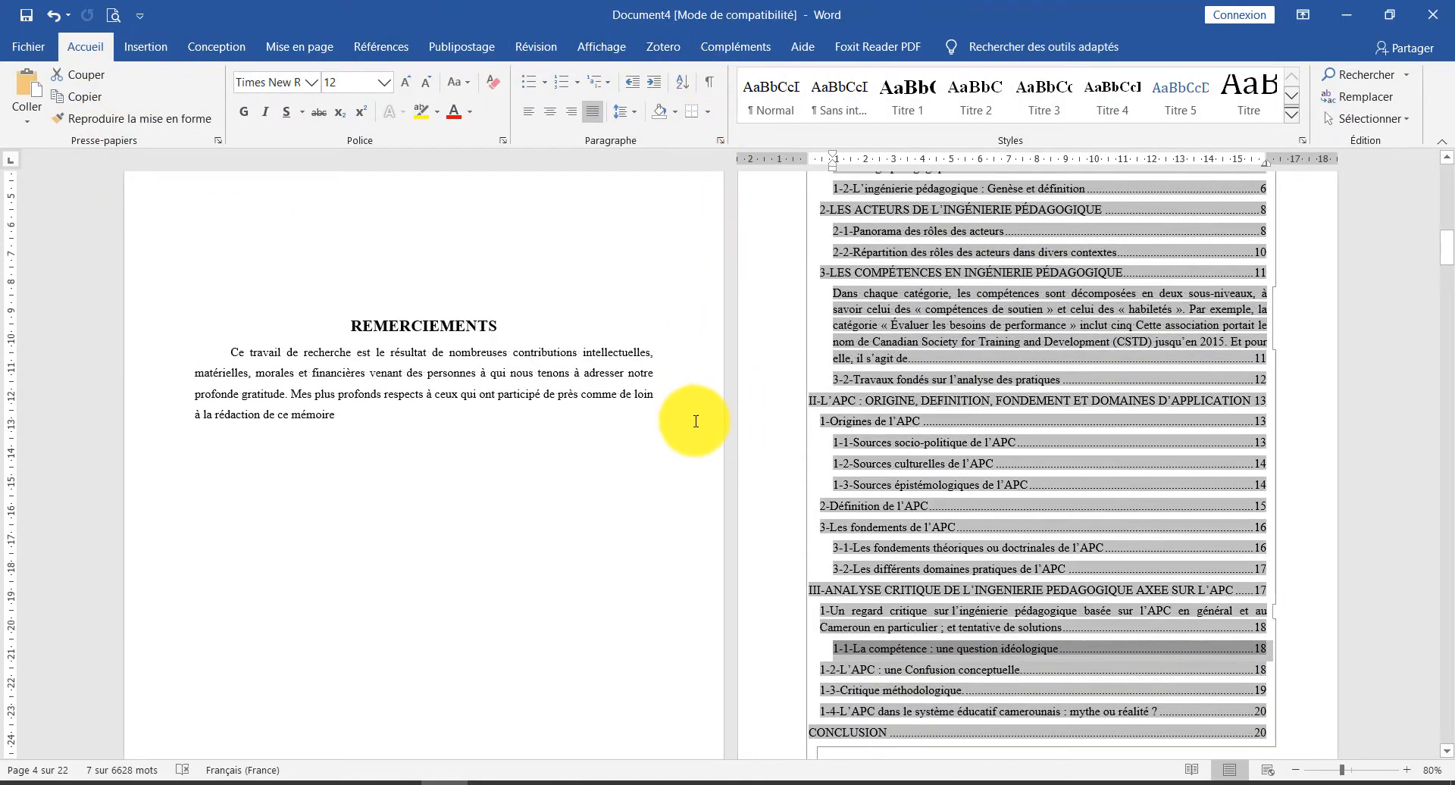
Review the pages from the cover through the introduction to check where footer page numbers appear
scroll(694, 420, "down", 6)
scroll(696, 424, "up", 6)
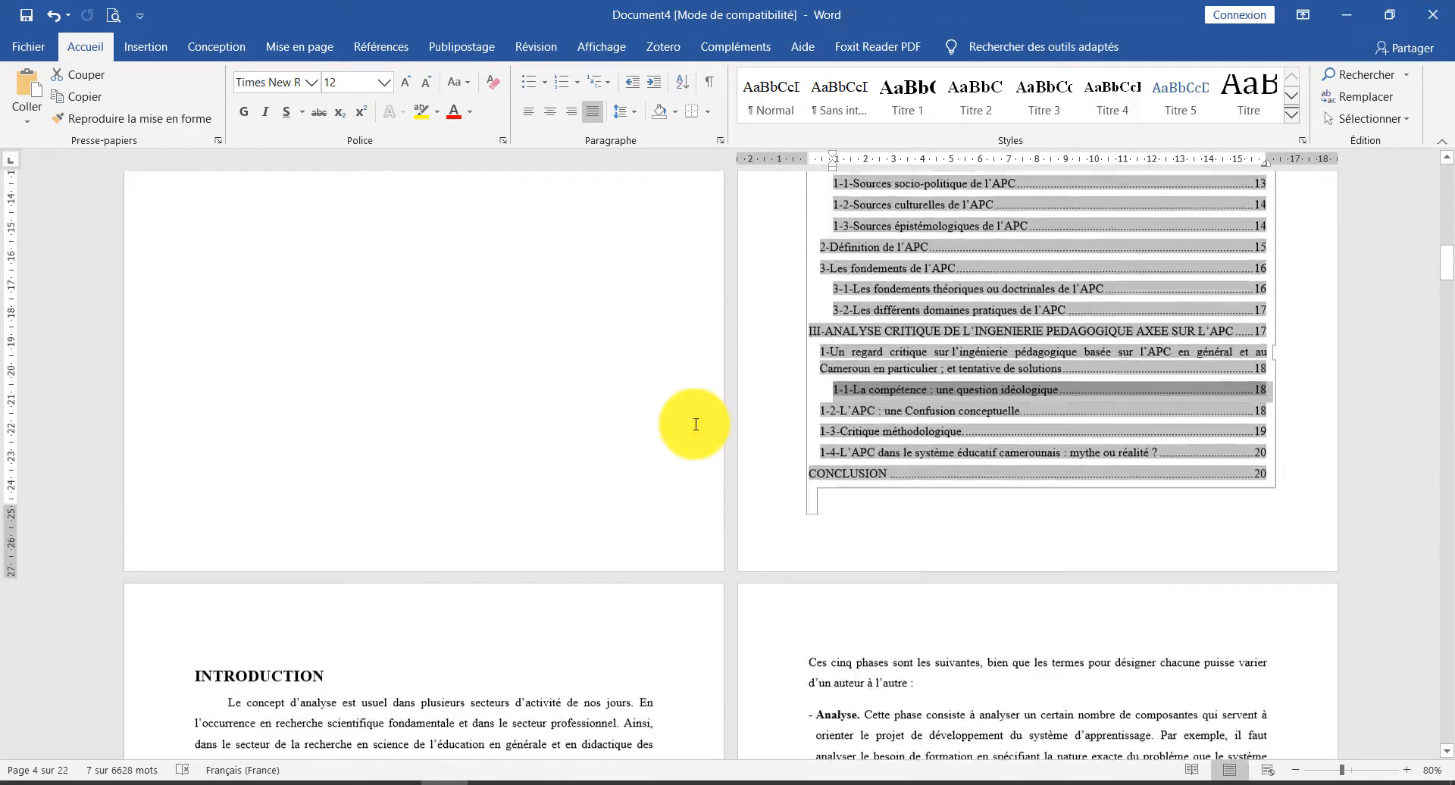
scroll(696, 424, "down", 6)
scroll(696, 425, "down", 8)
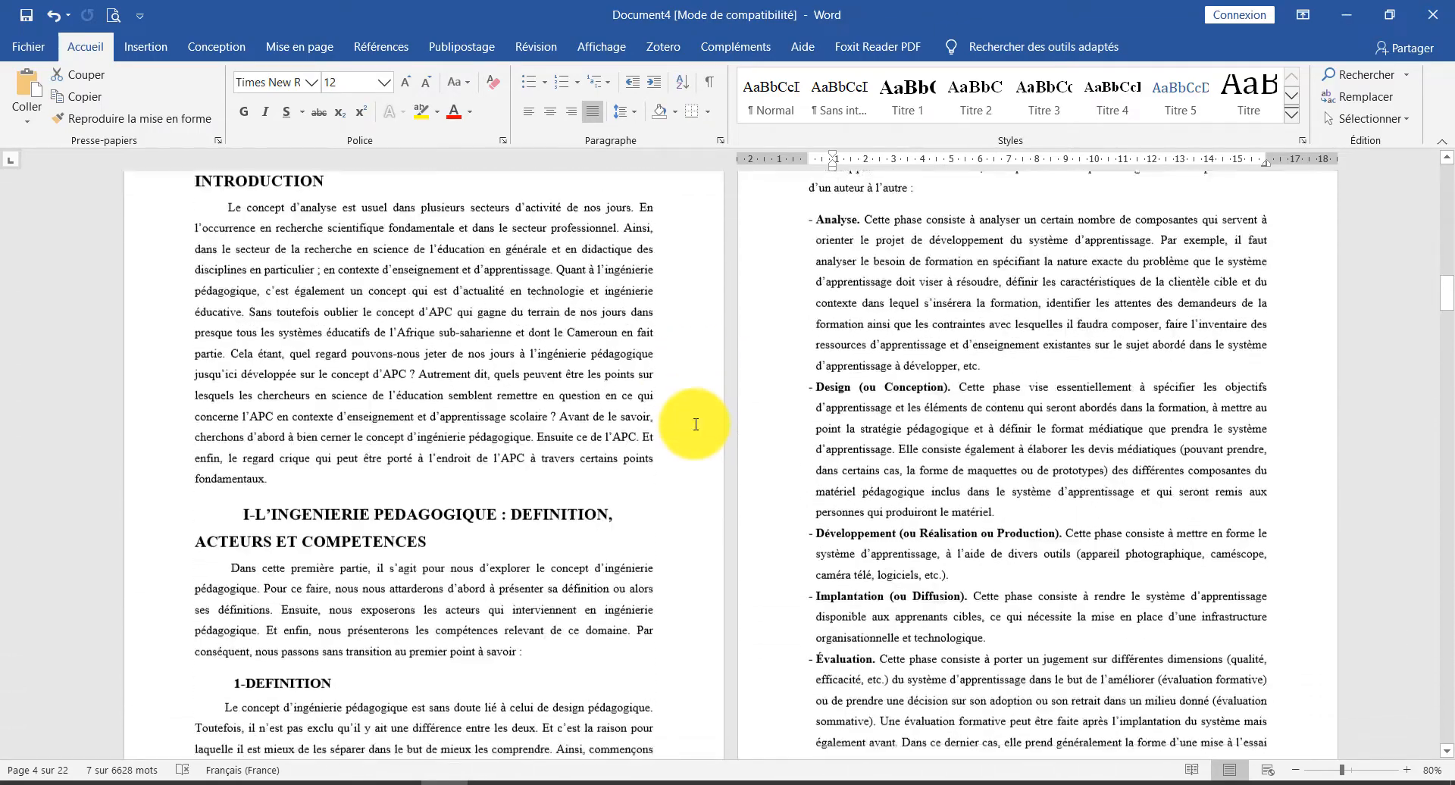
scroll(696, 424, "up", 12)
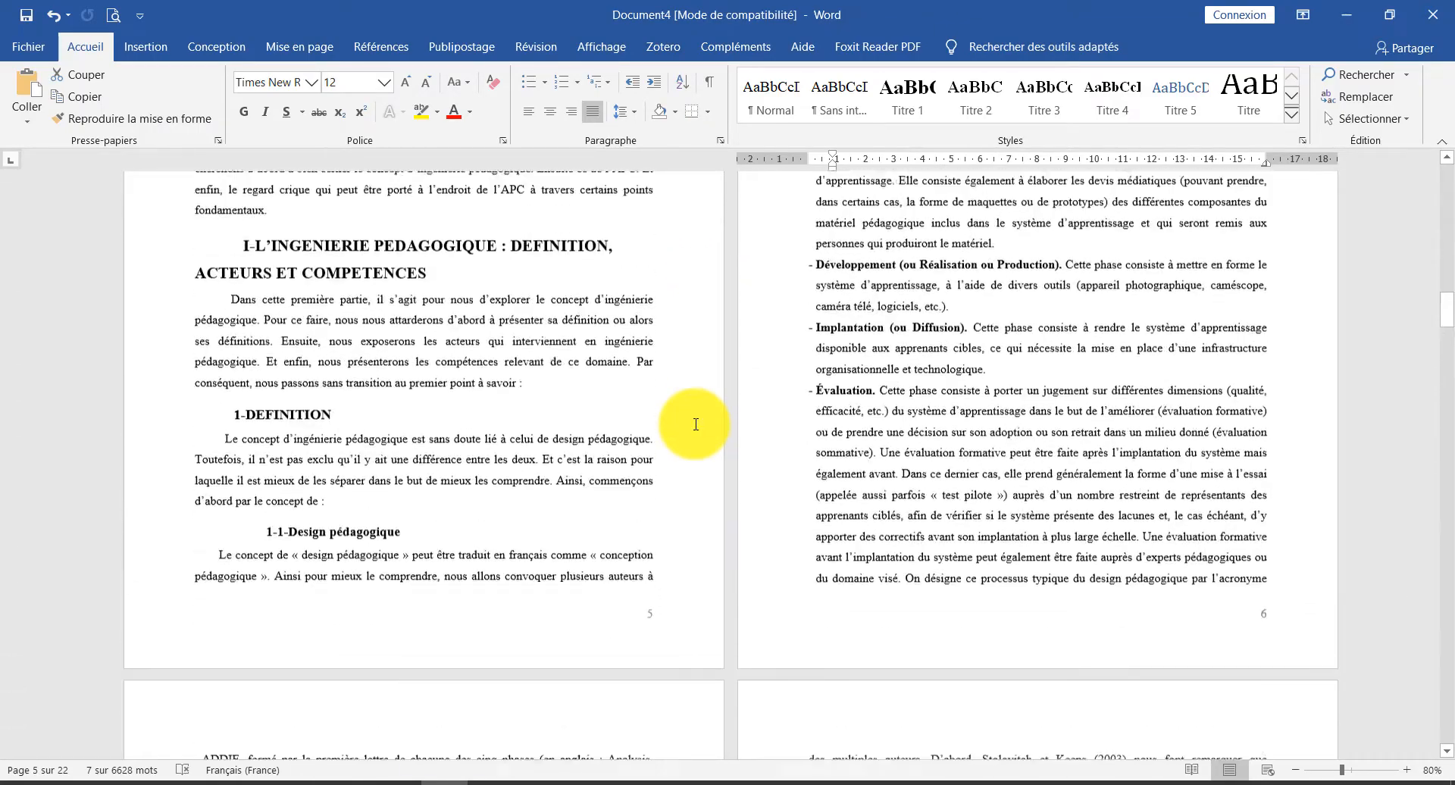
scroll(696, 425, "up", 10)
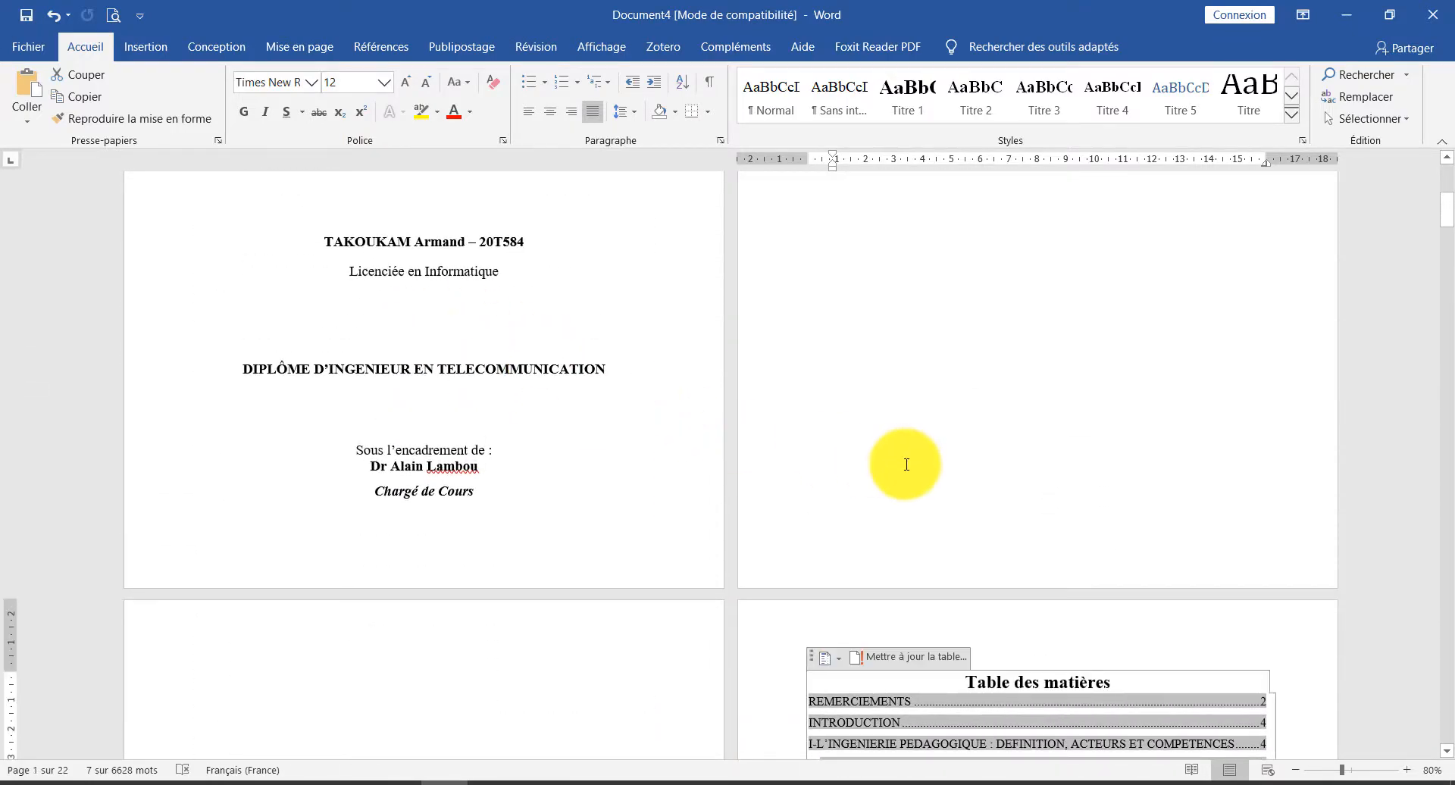
scroll(907, 463, "down", 5)
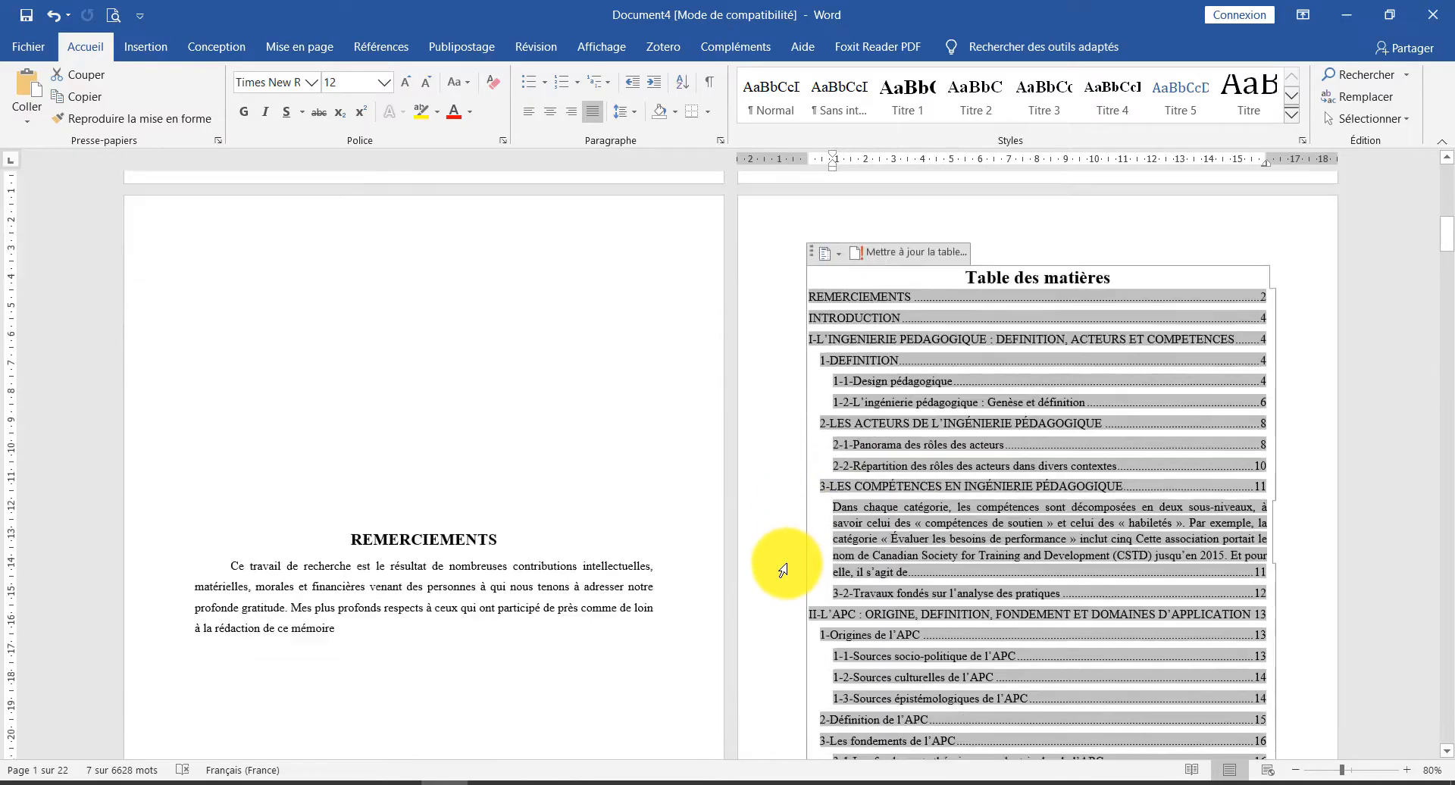
scroll(783, 570, "down", 10)
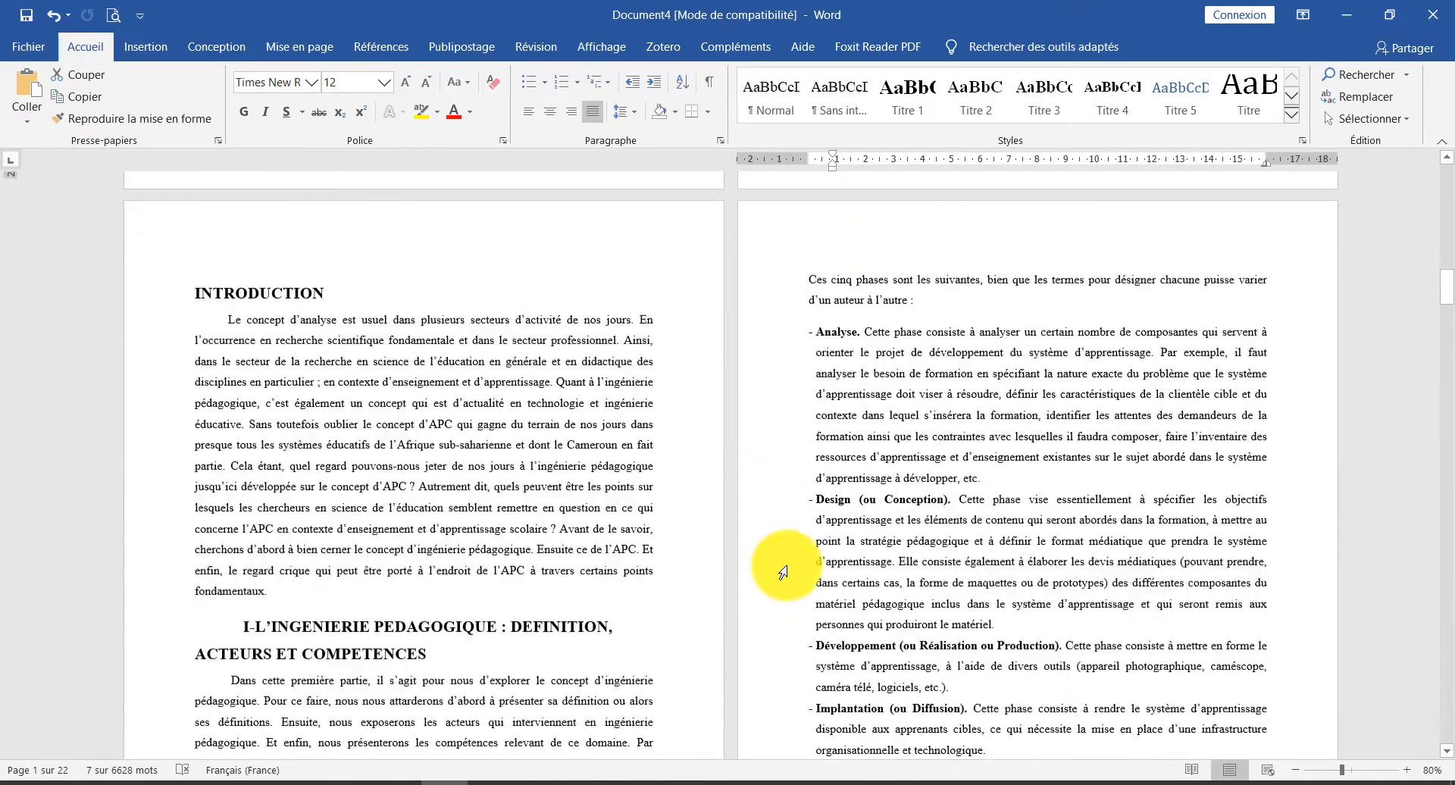
scroll(783, 570, "down", 8)
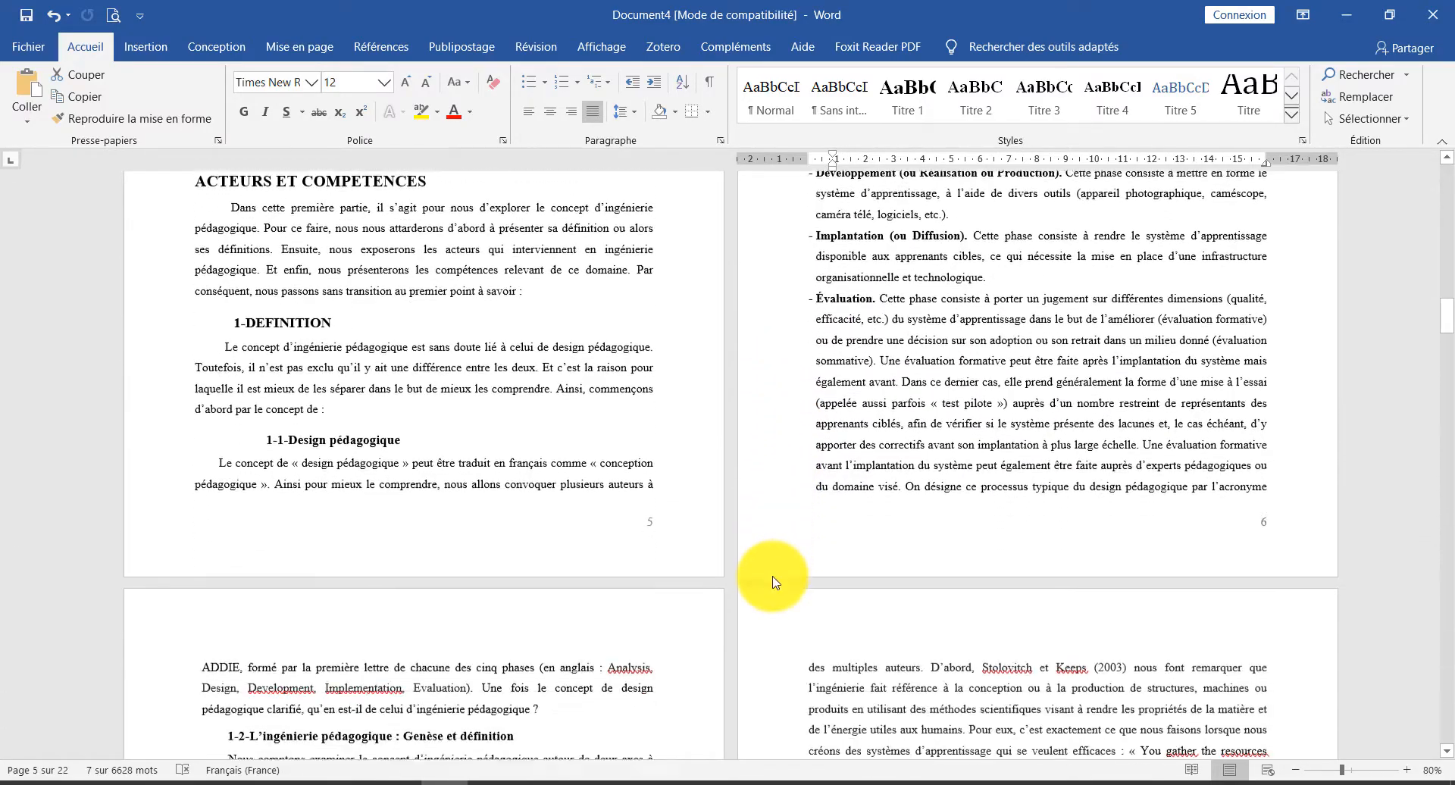
scroll(775, 583, "down", 1)
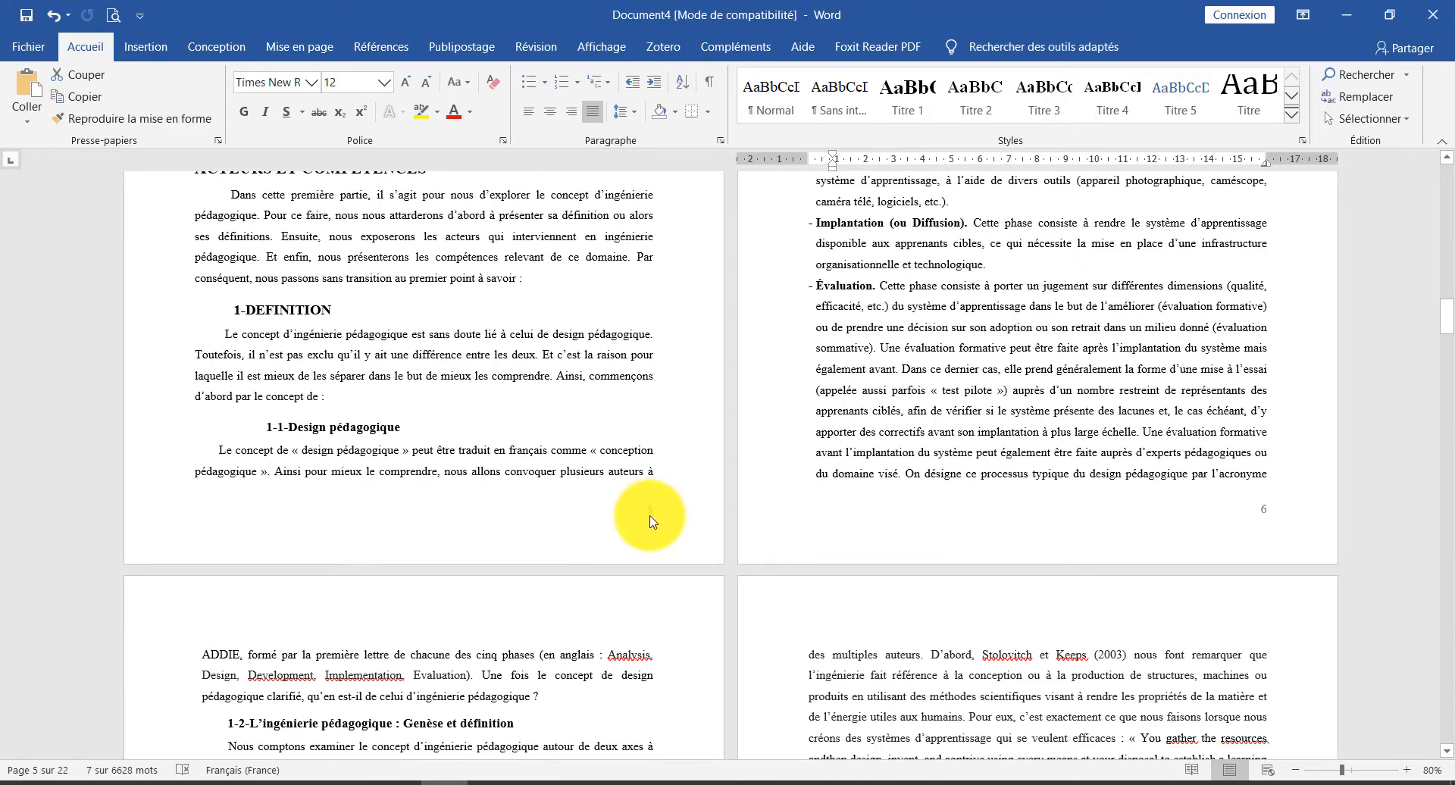
Restart the Section 2 page numbering at 1 from the INTRODUCTION page's footer and return to the document body
double_click(650, 529)
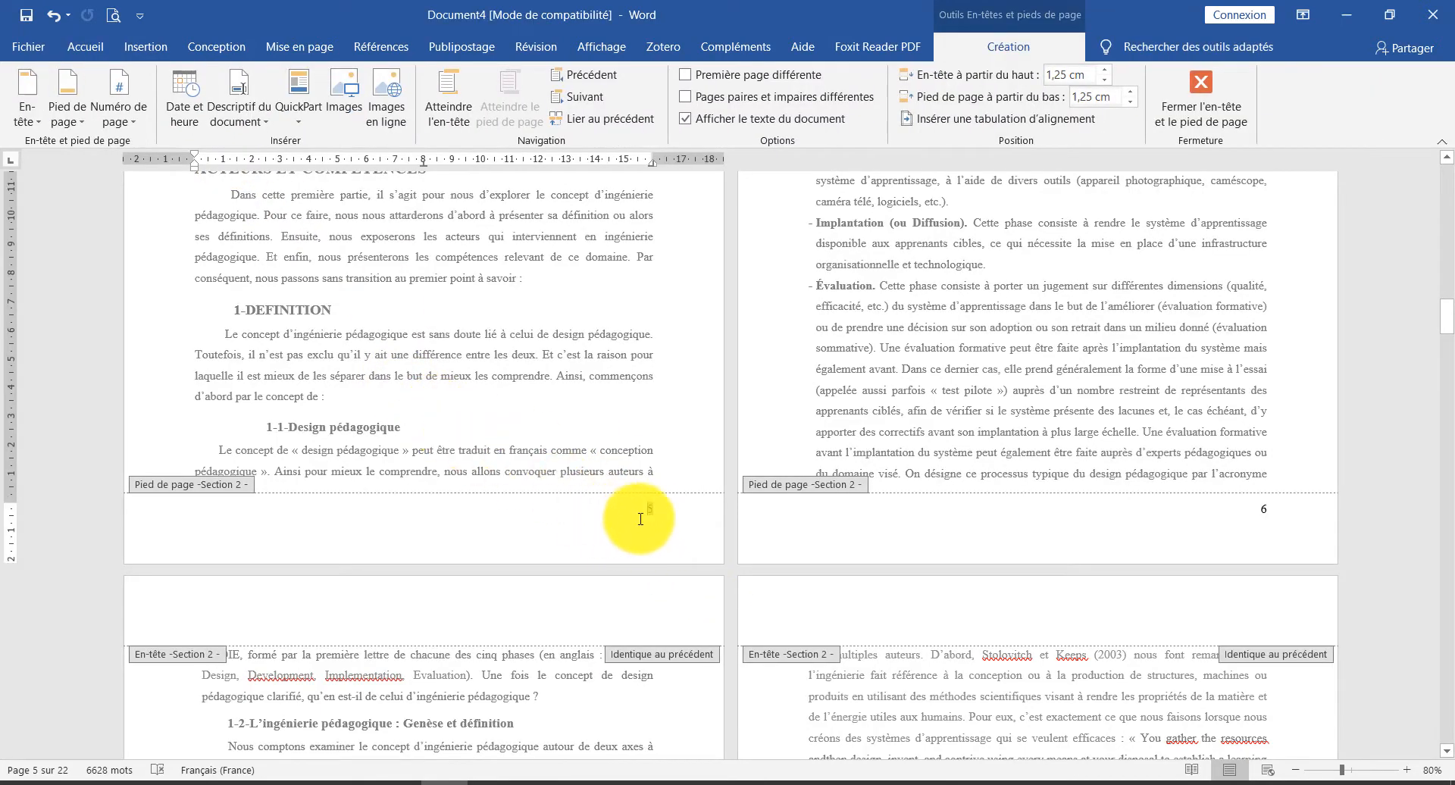
left_click(146, 47)
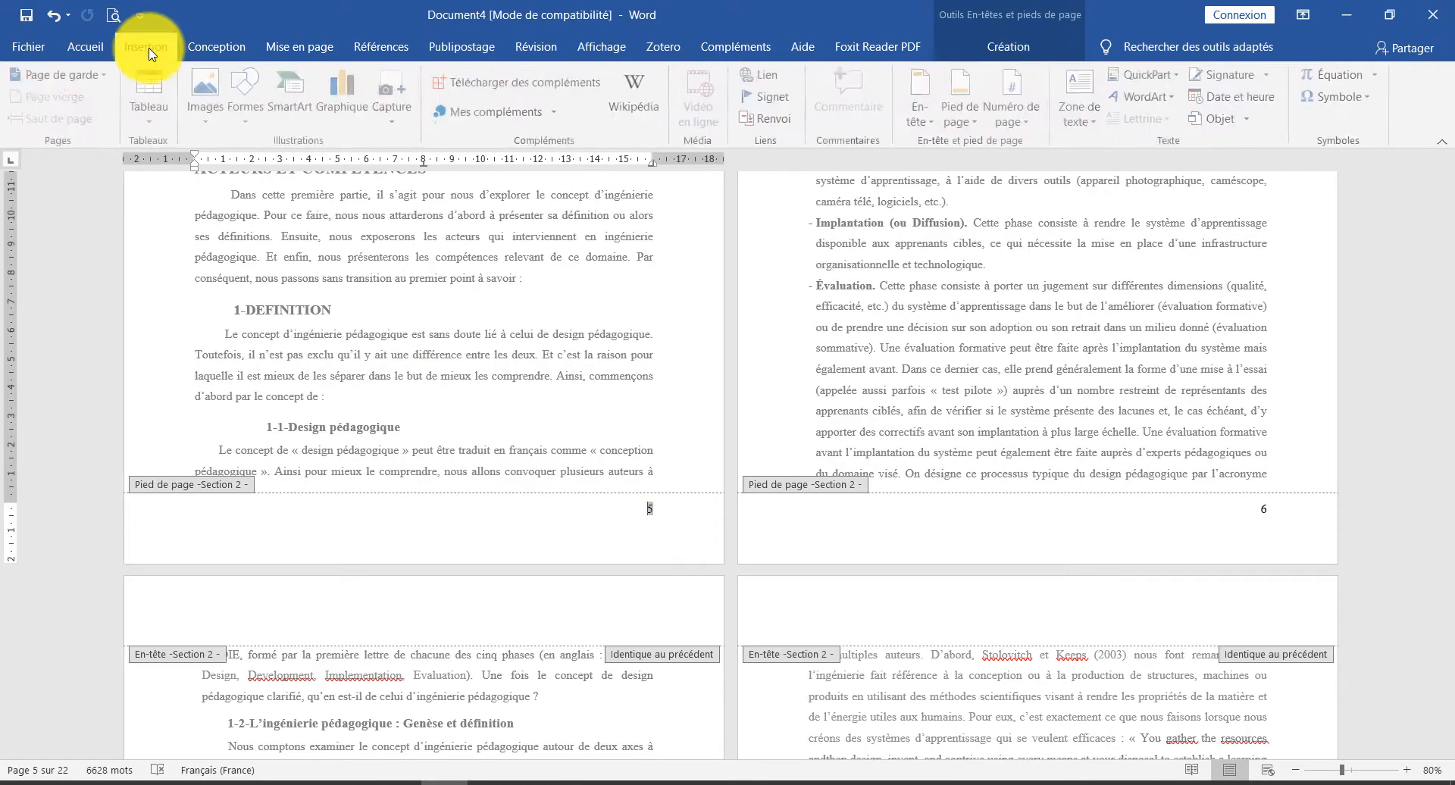
left_click(1032, 126)
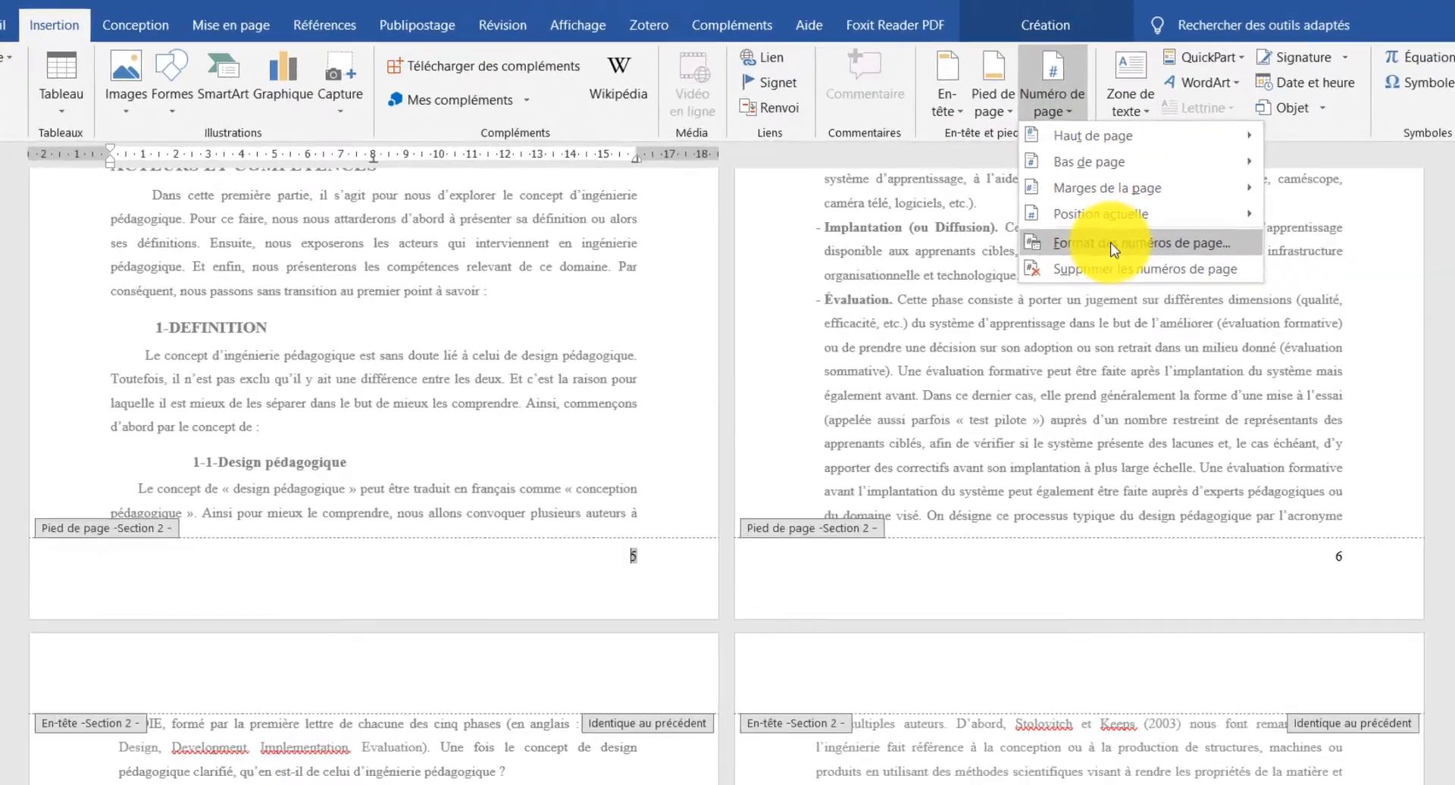
left_click(1068, 237)
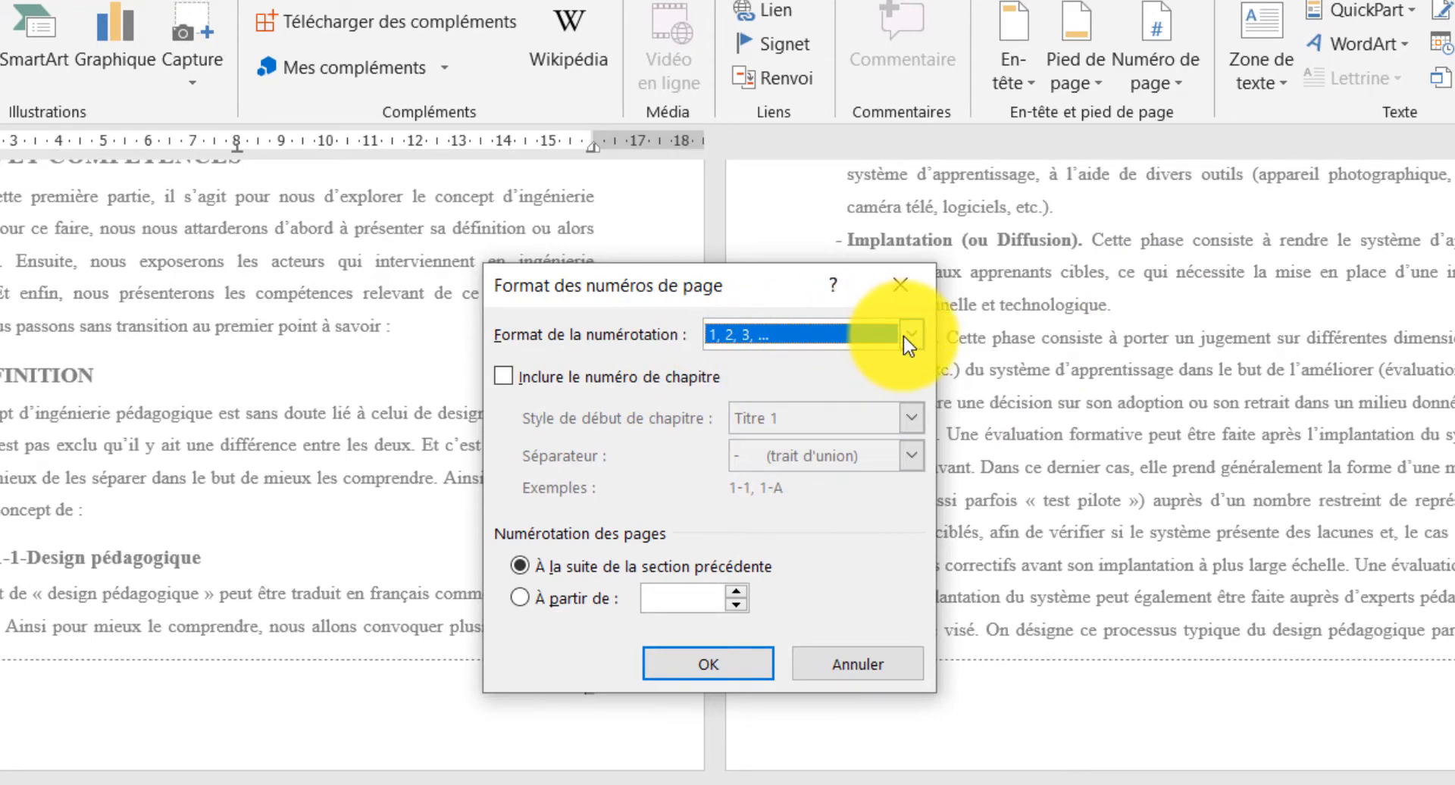
left_click(518, 598)
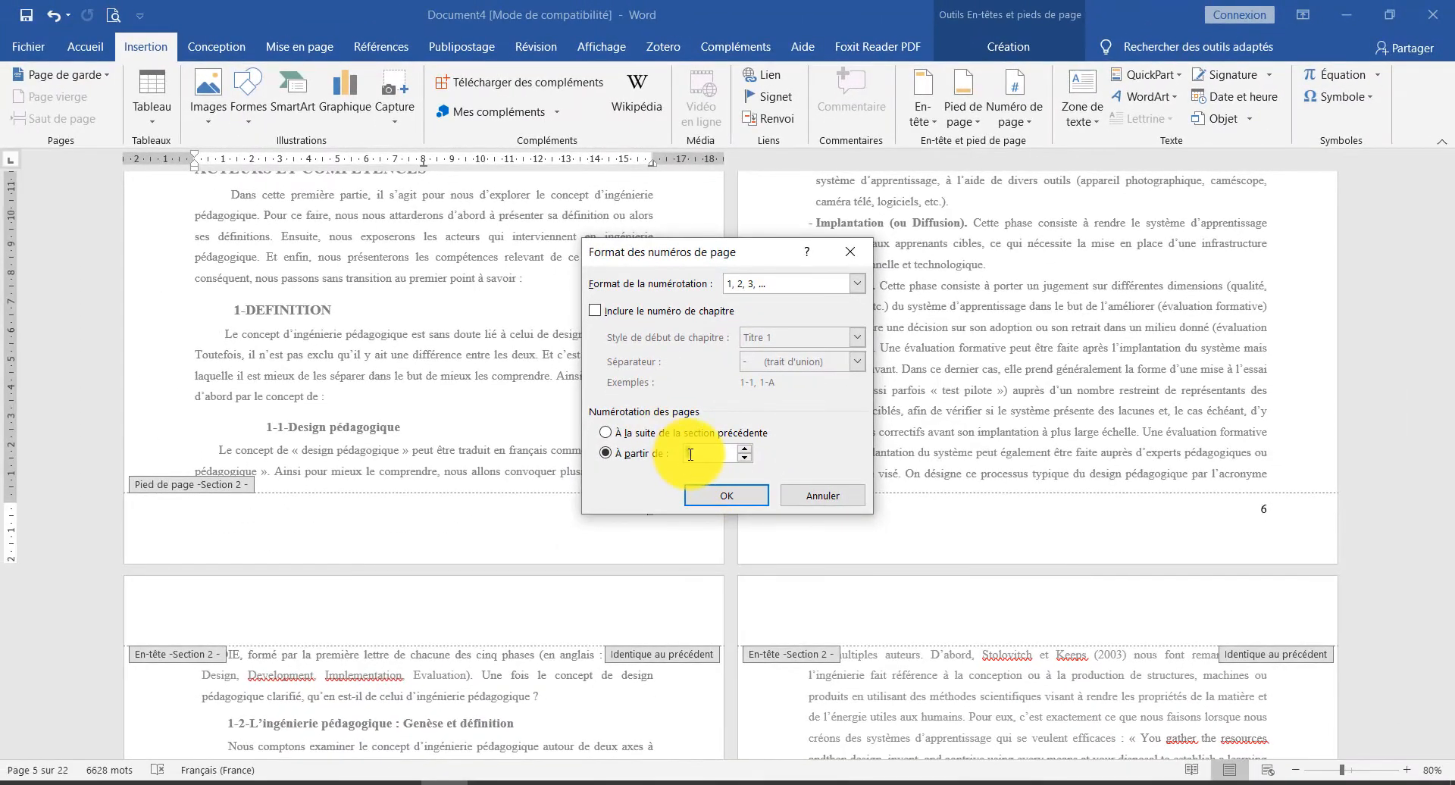
left_click(724, 496)
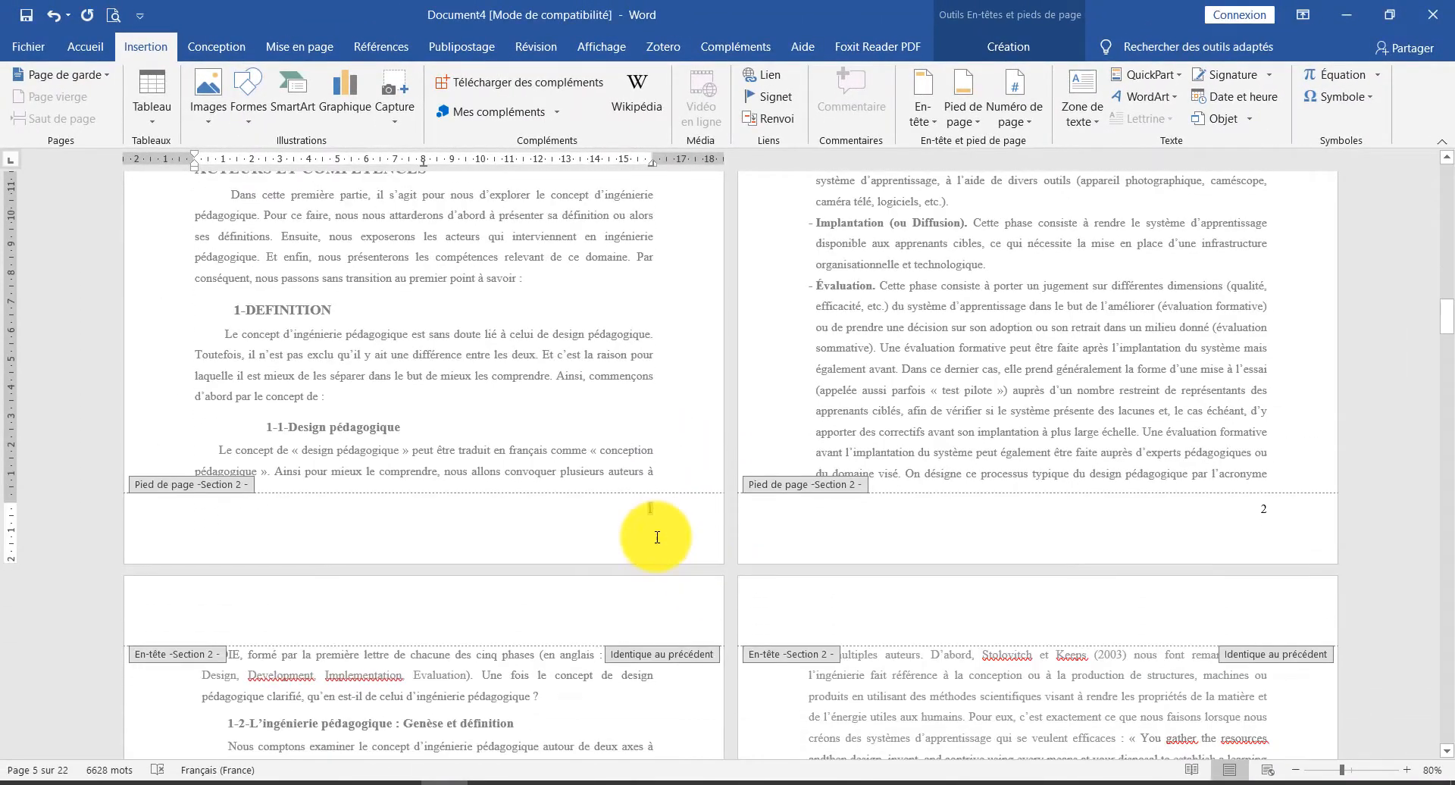
scroll(650, 516, "up", 10)
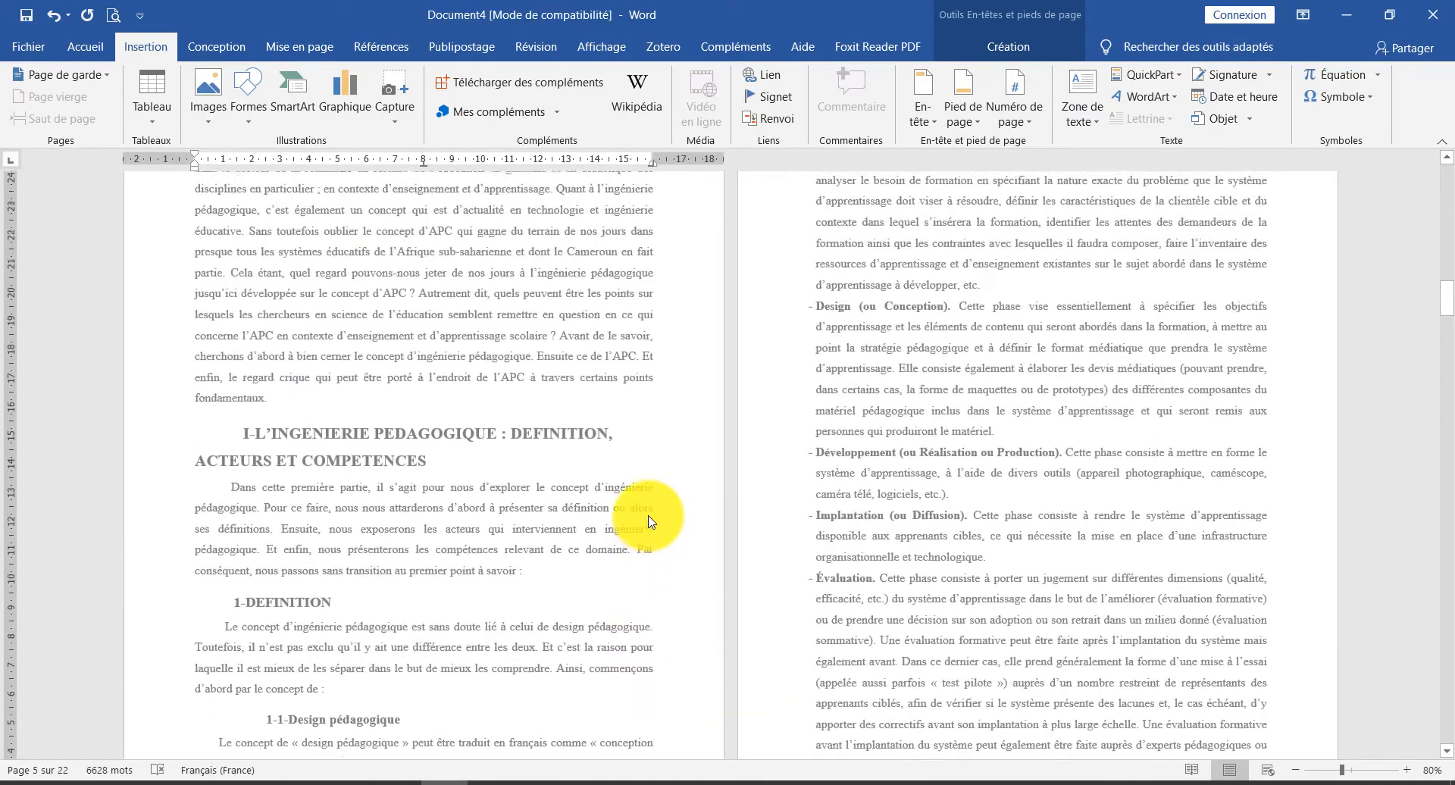
scroll(454, 512, "down", 6)
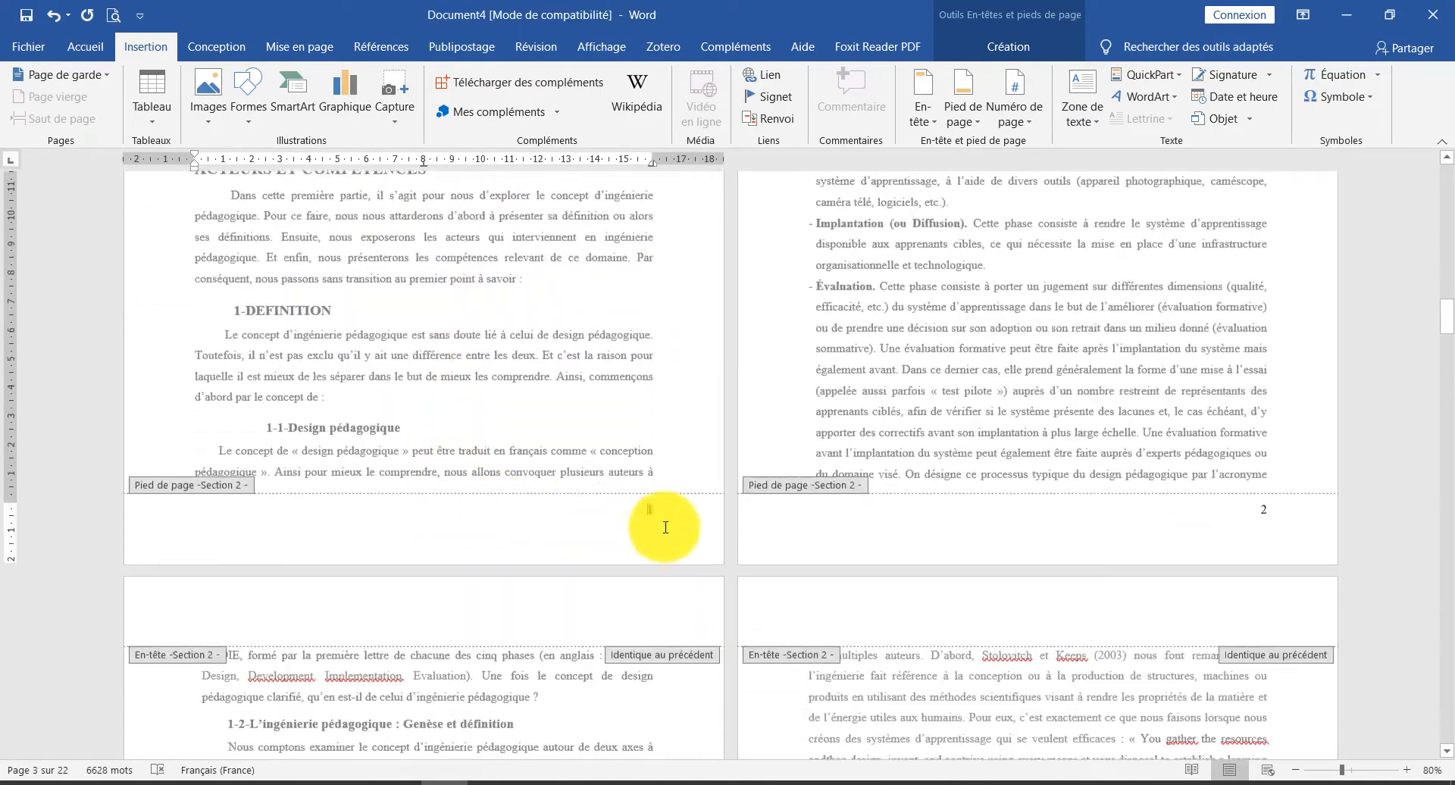
double_click(801, 485)
Check the restarted page numbers in the body and the footers of the cover, acknowledgements and table of contents pages
scroll(801, 486, "down", 10)
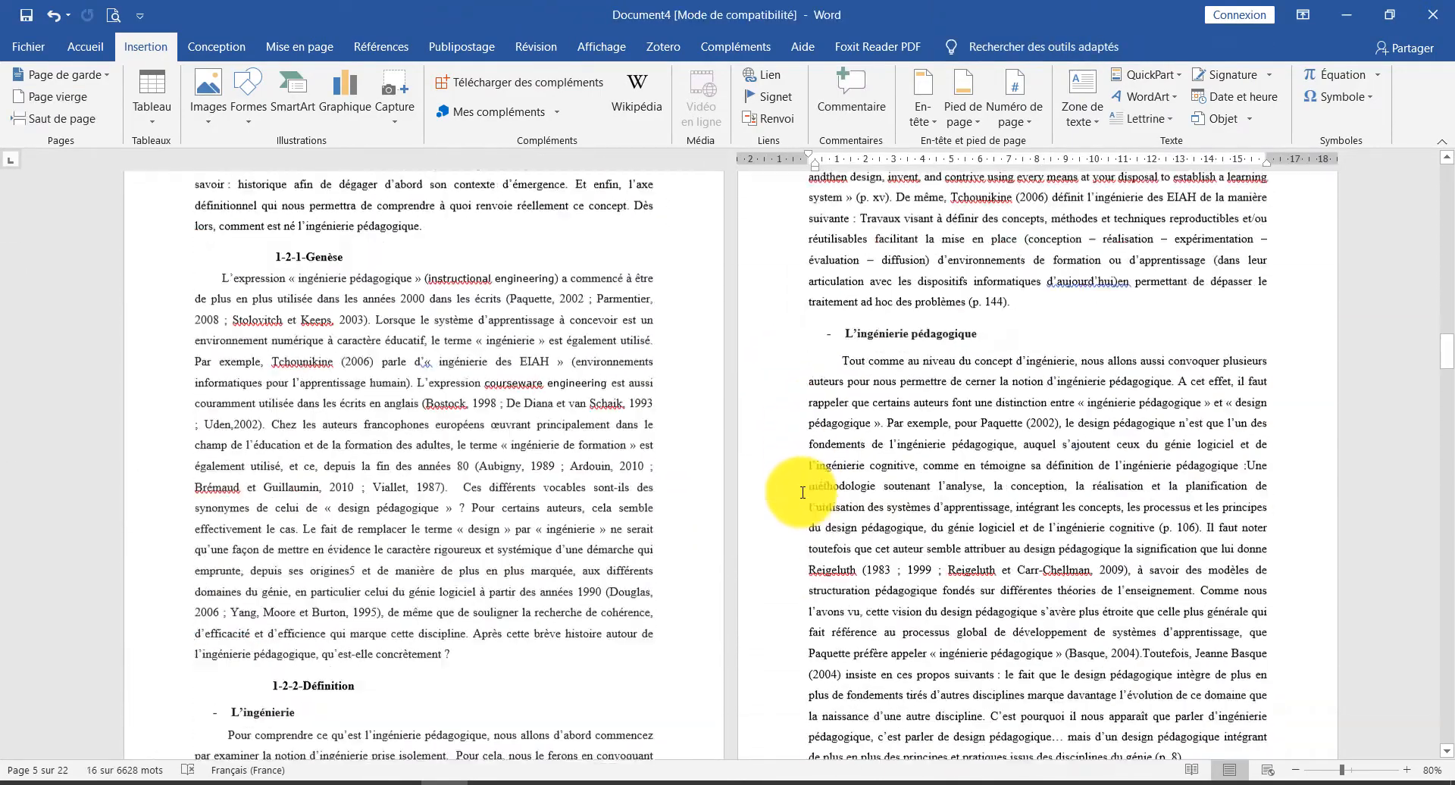
scroll(803, 493, "up", 3)
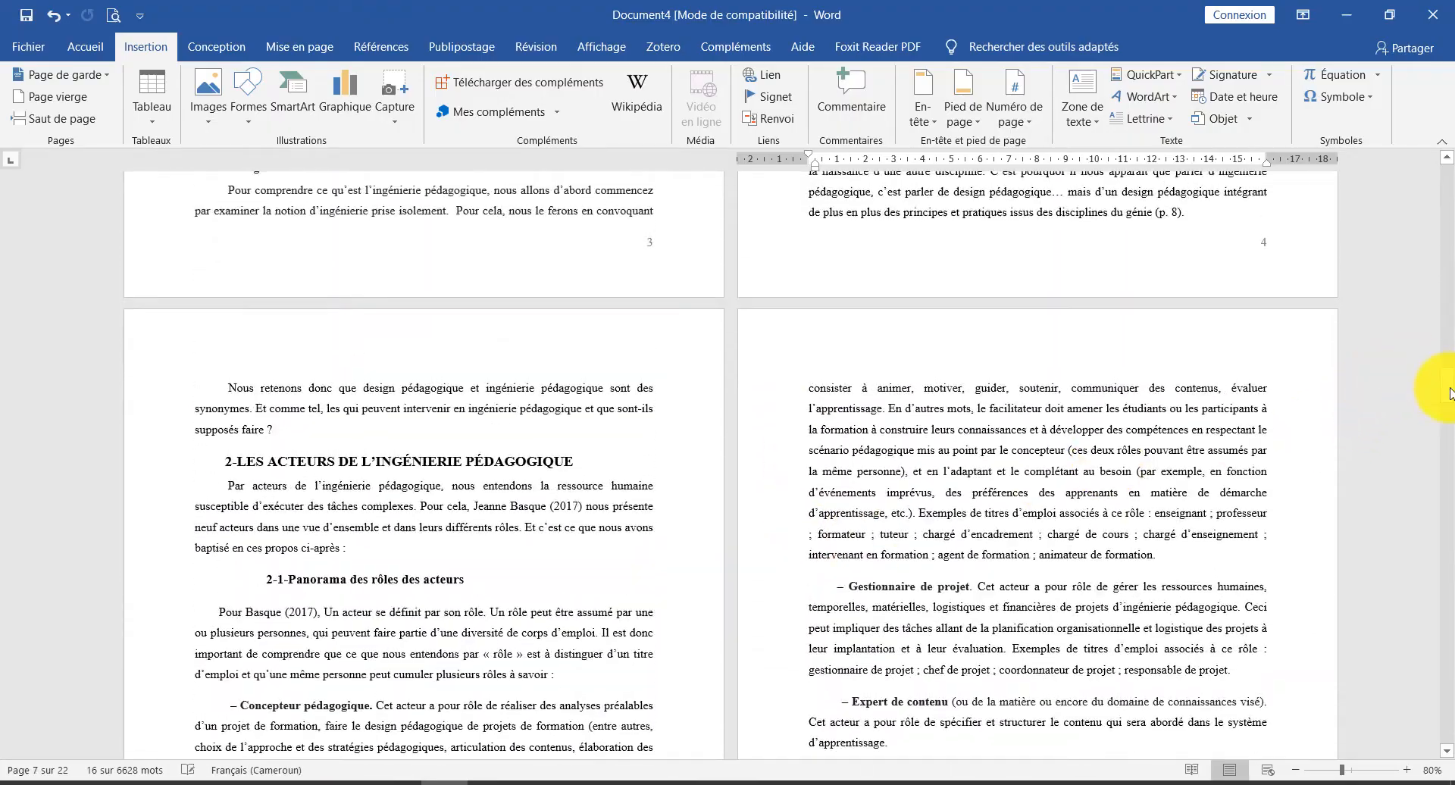
left_click_drag(1447, 393, 1403, 375)
scroll(922, 405, "up", 1)
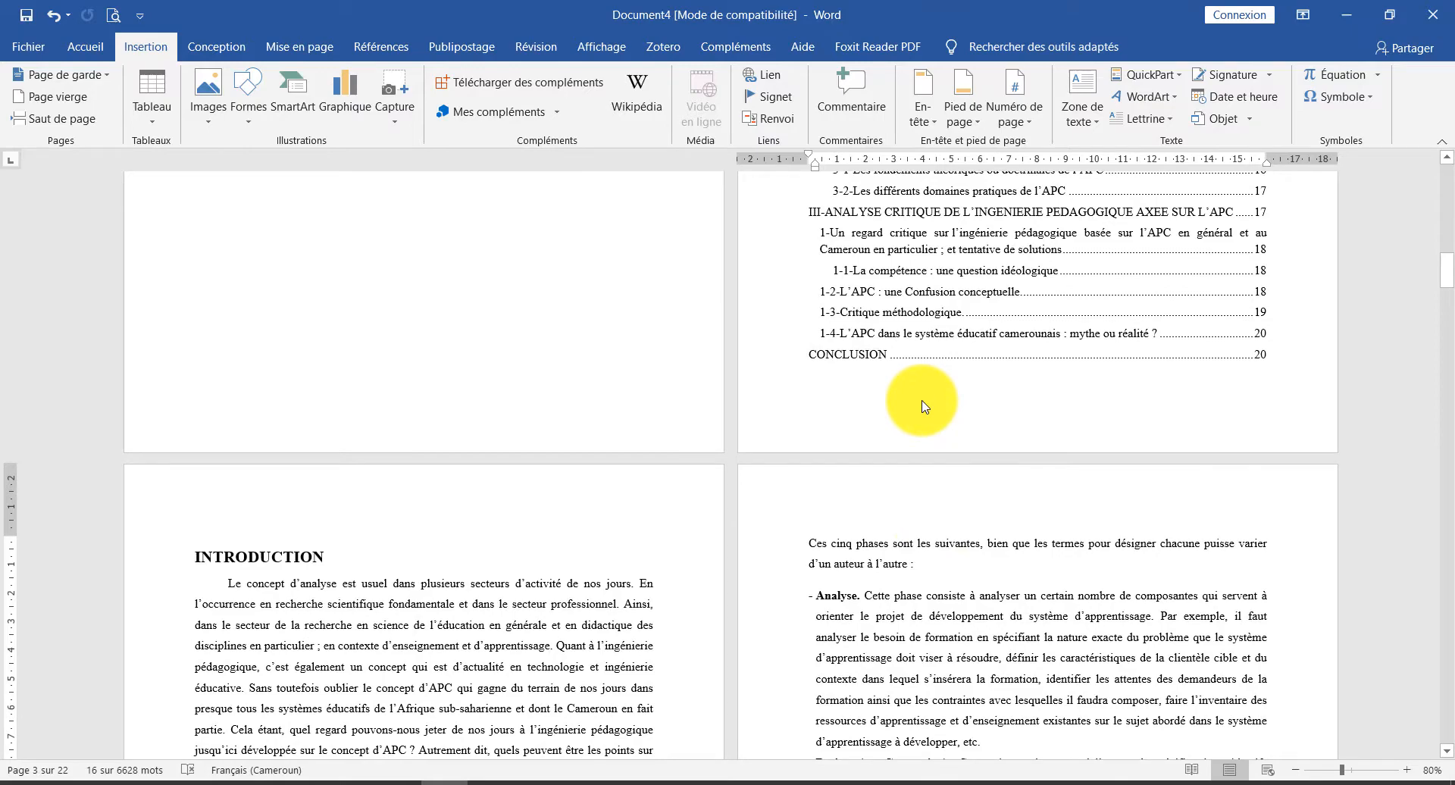
scroll(891, 409, "up", 6)
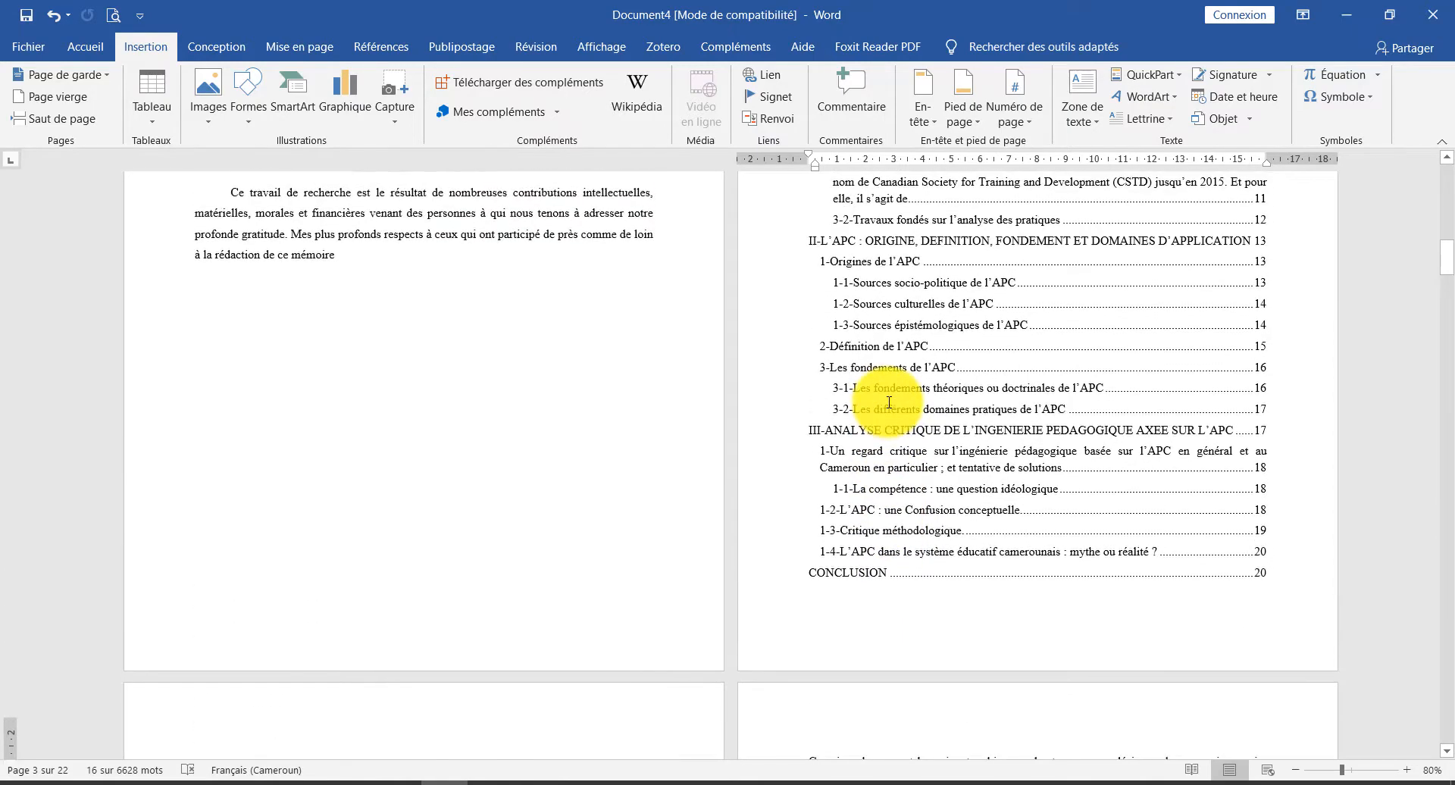
scroll(889, 402, "up", 10)
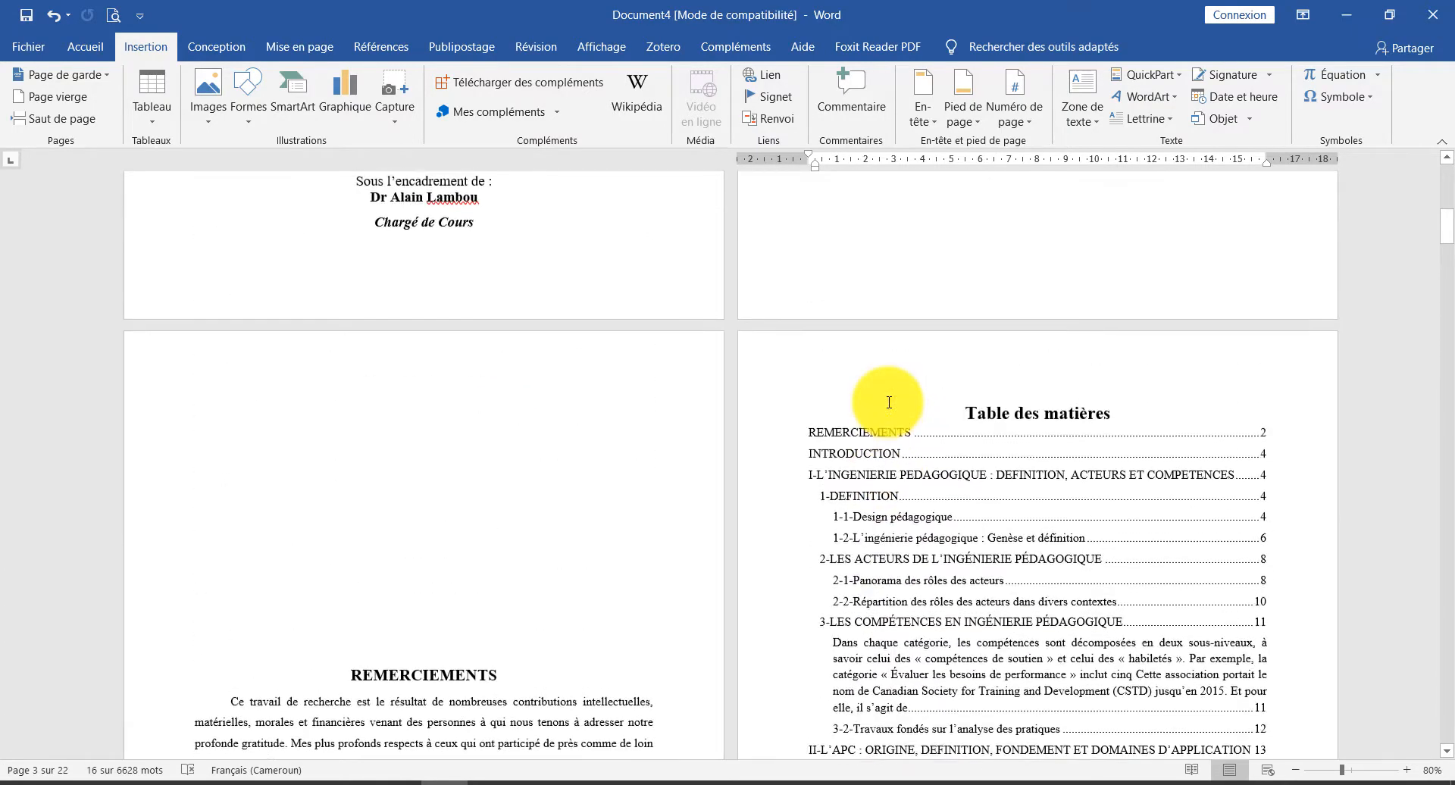
scroll(889, 408, "up", 4)
scroll(889, 407, "down", 20)
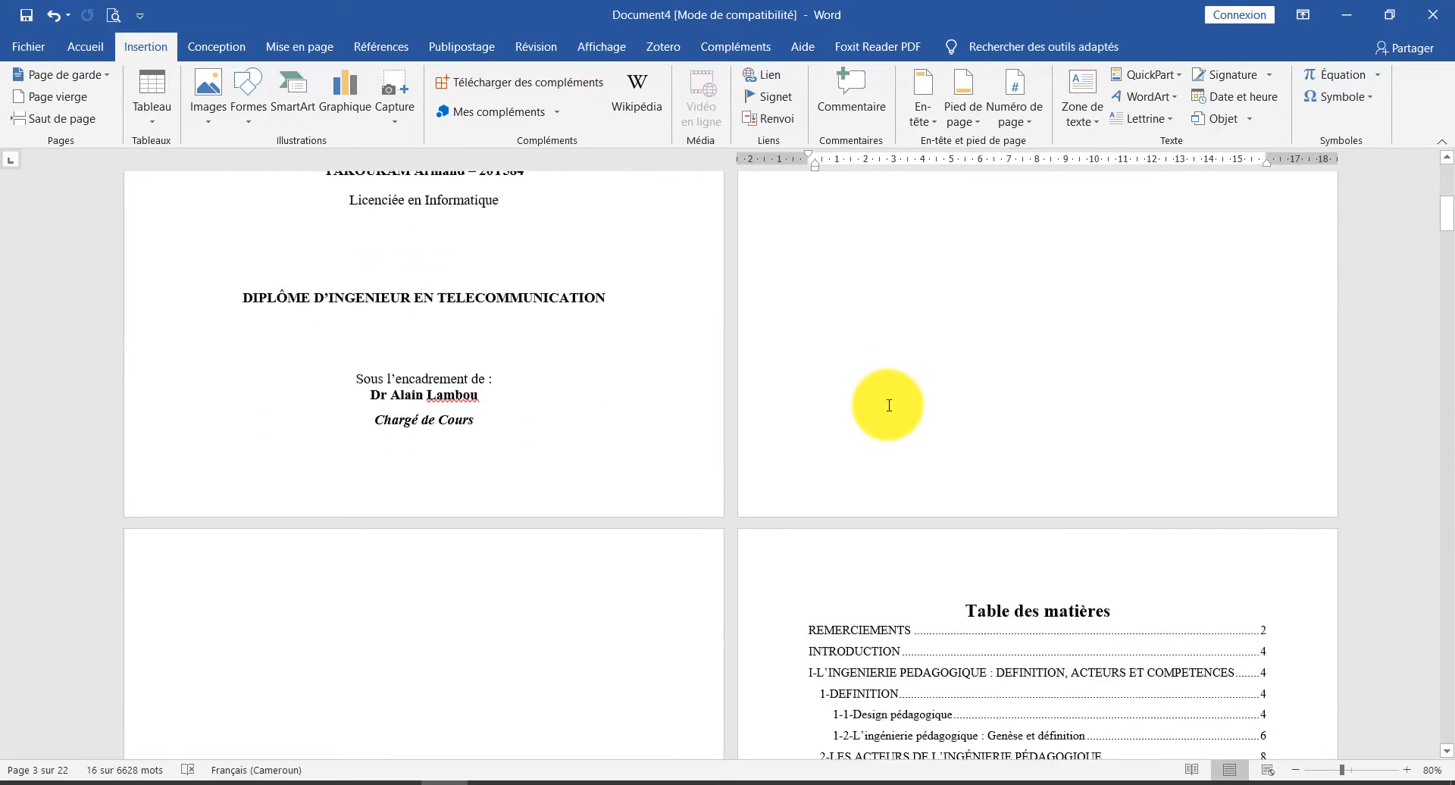
Open the Section 2 header on the INTRODUCTION page and insert the built-in "Vide (3 colonnes)" header
double_click(635, 489)
scroll(638, 487, "up", 1)
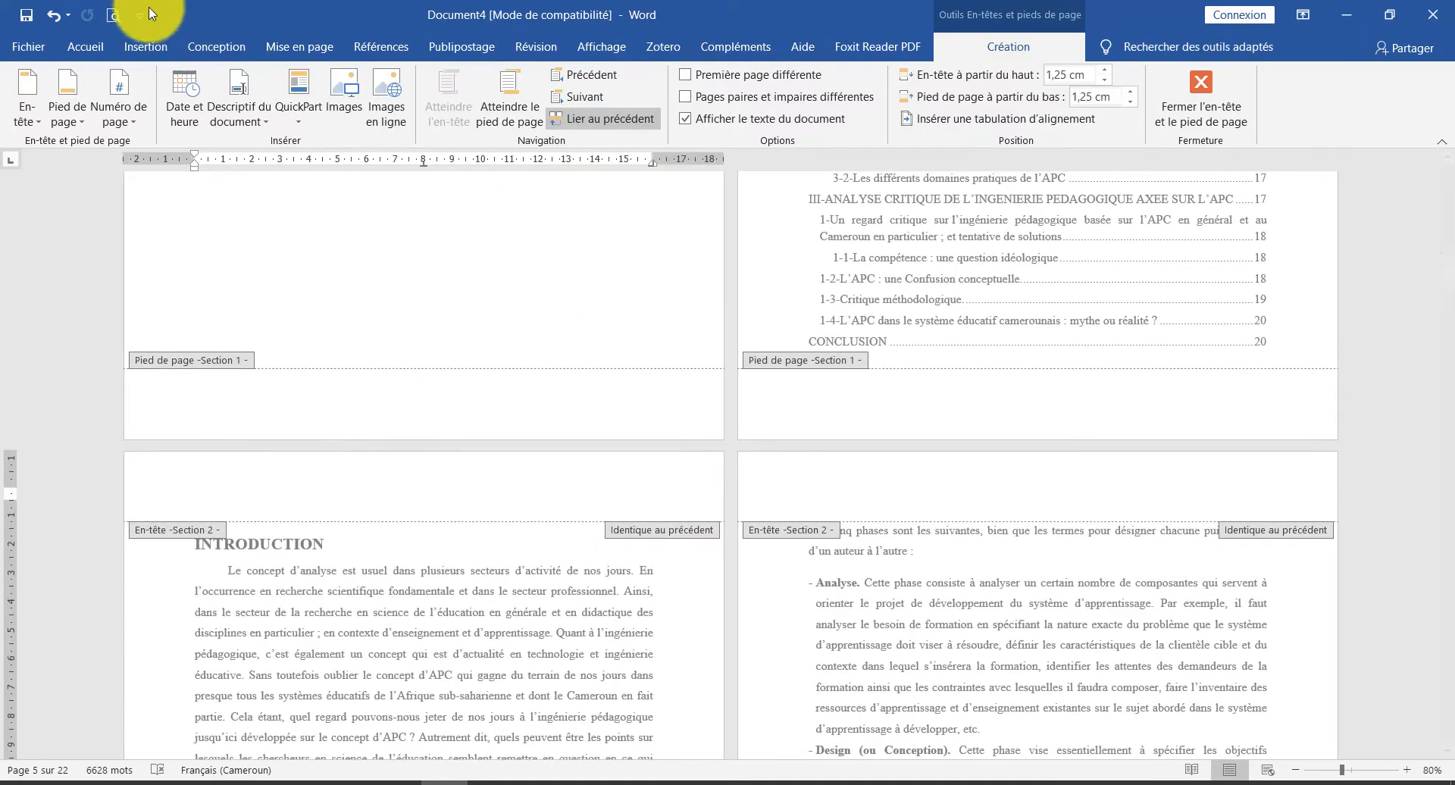
left_click(147, 47)
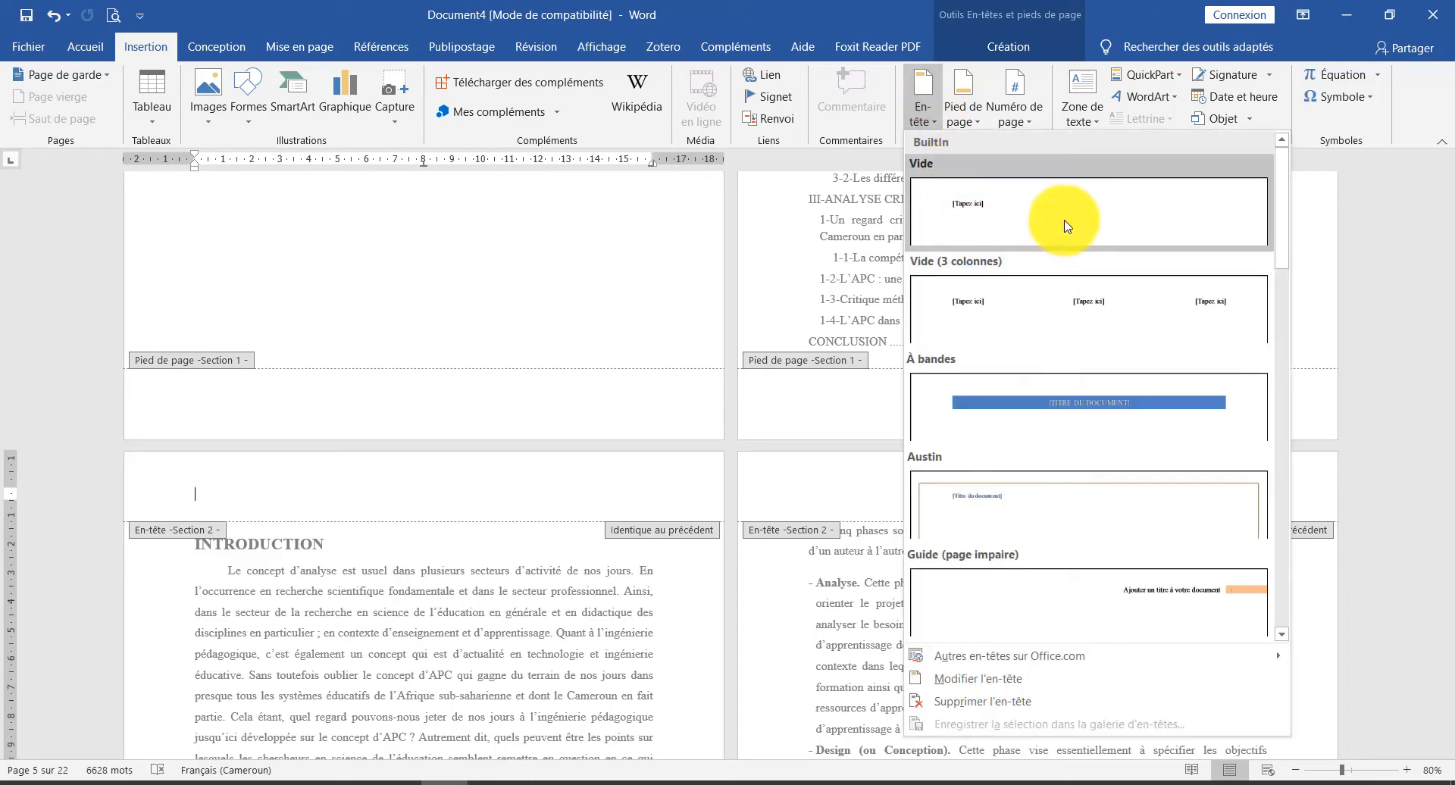
left_click(1097, 305)
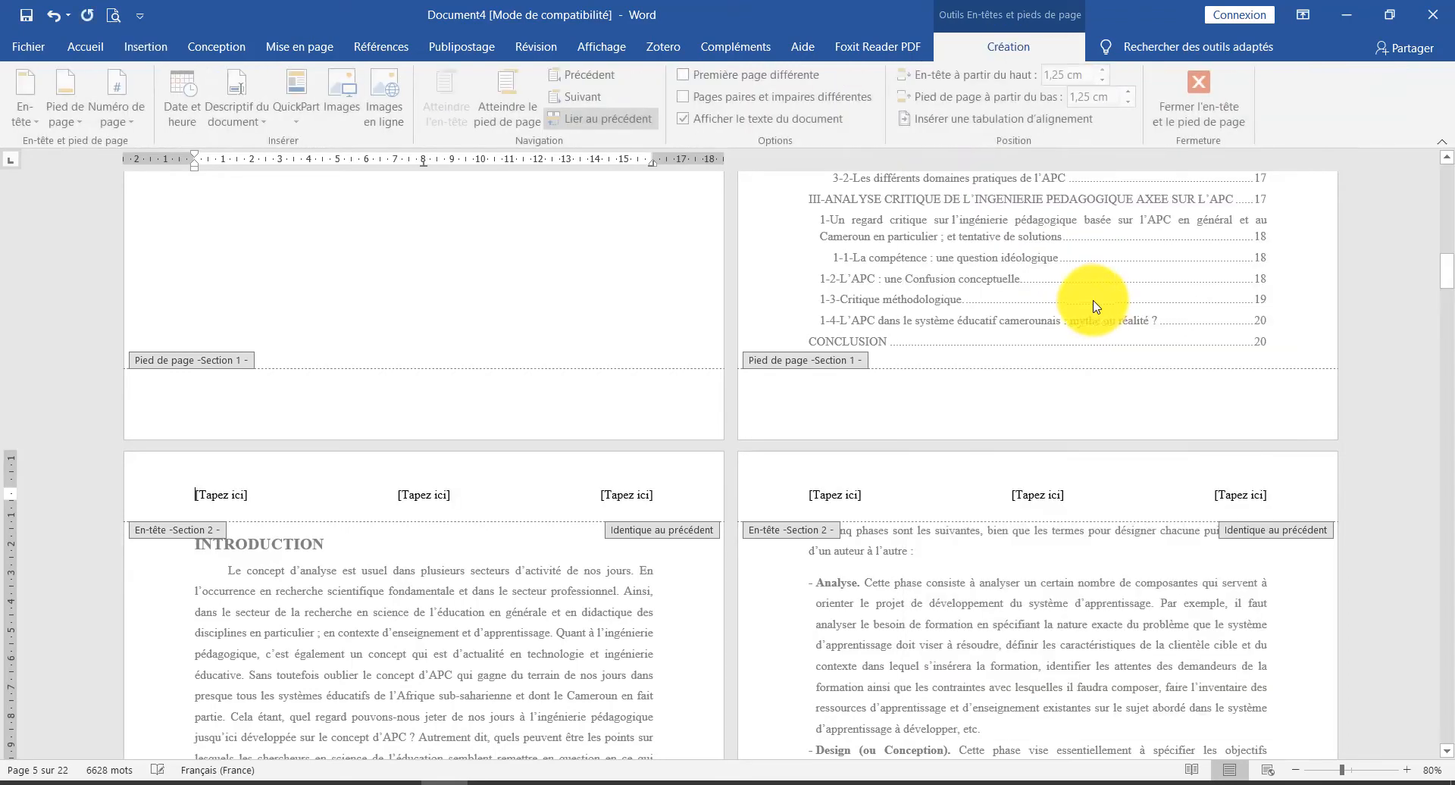
Examine the cover, acknowledgements and table of contents pages to see whether the three-column header also applies there
scroll(706, 446, "up", 8)
scroll(704, 448, "up", 8)
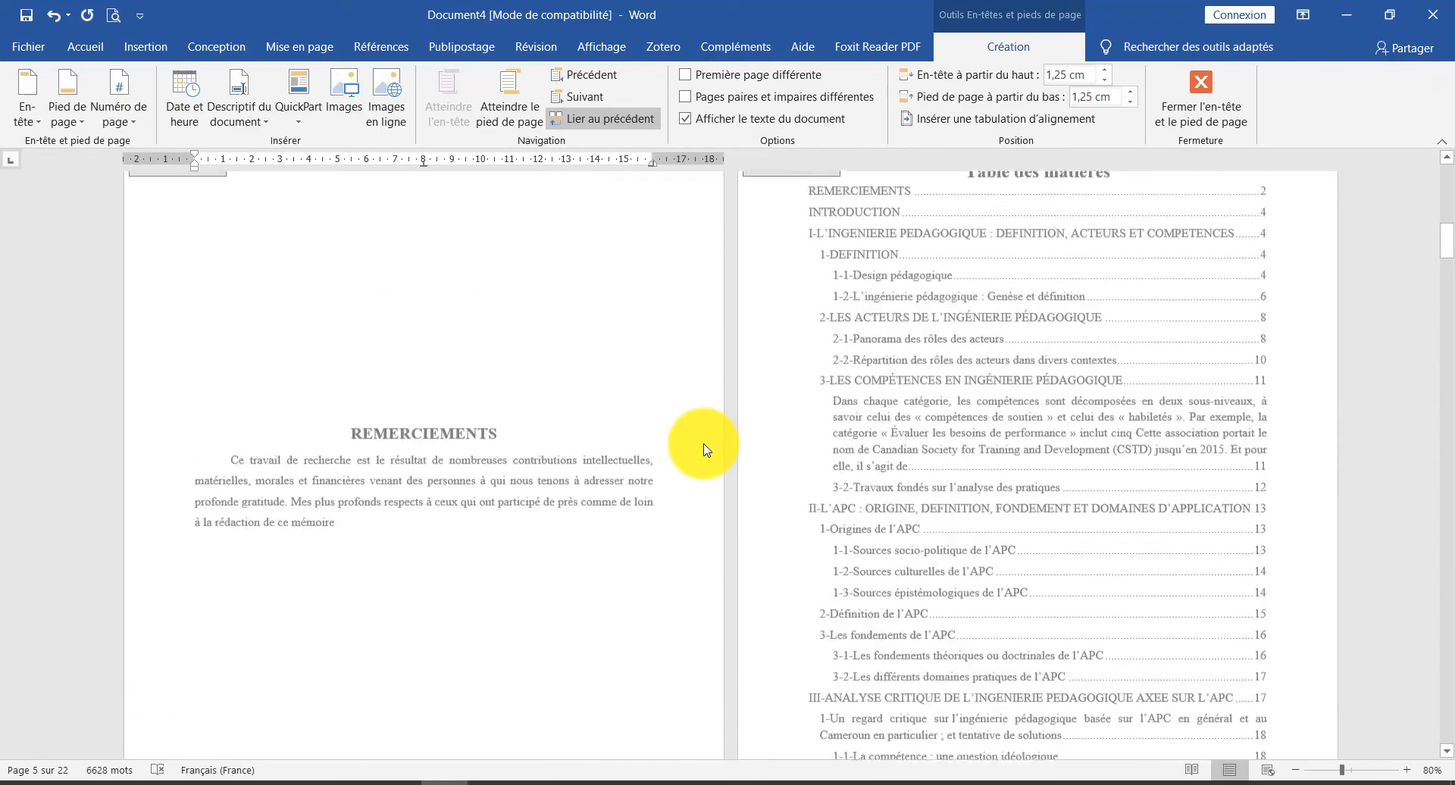
scroll(703, 448, "down", 15)
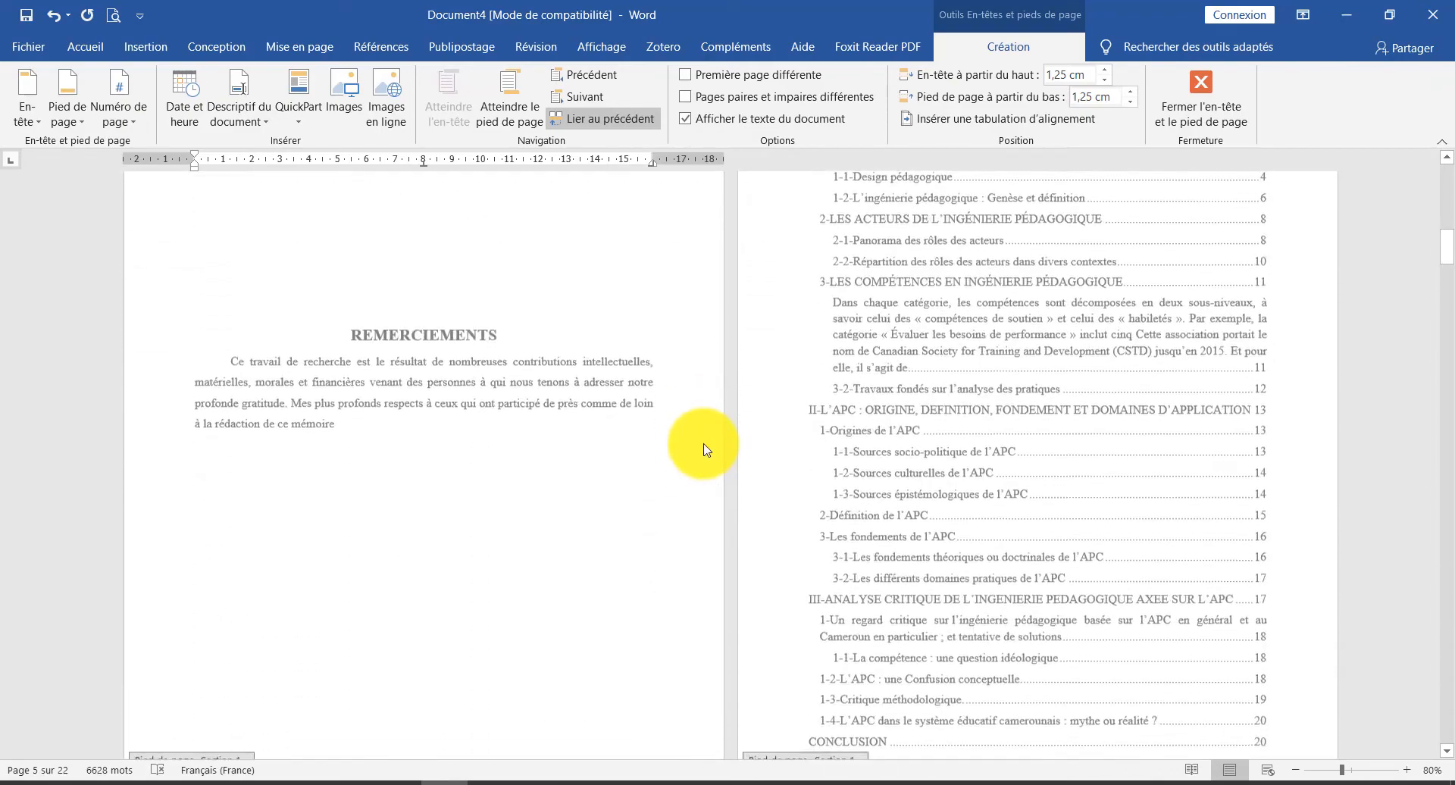
scroll(446, 443, "up", 8)
scroll(446, 447, "up", 15)
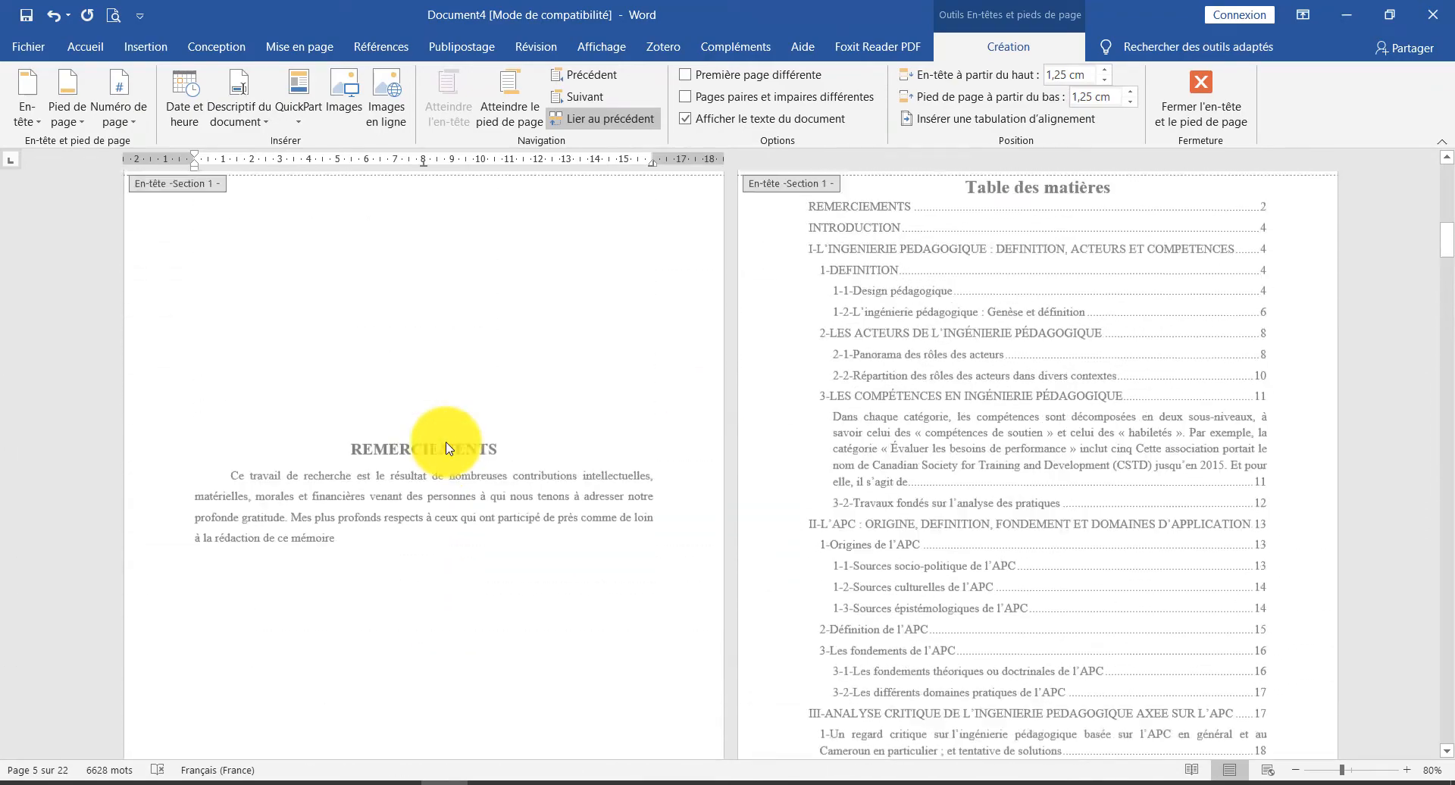
scroll(447, 442, "up", 3)
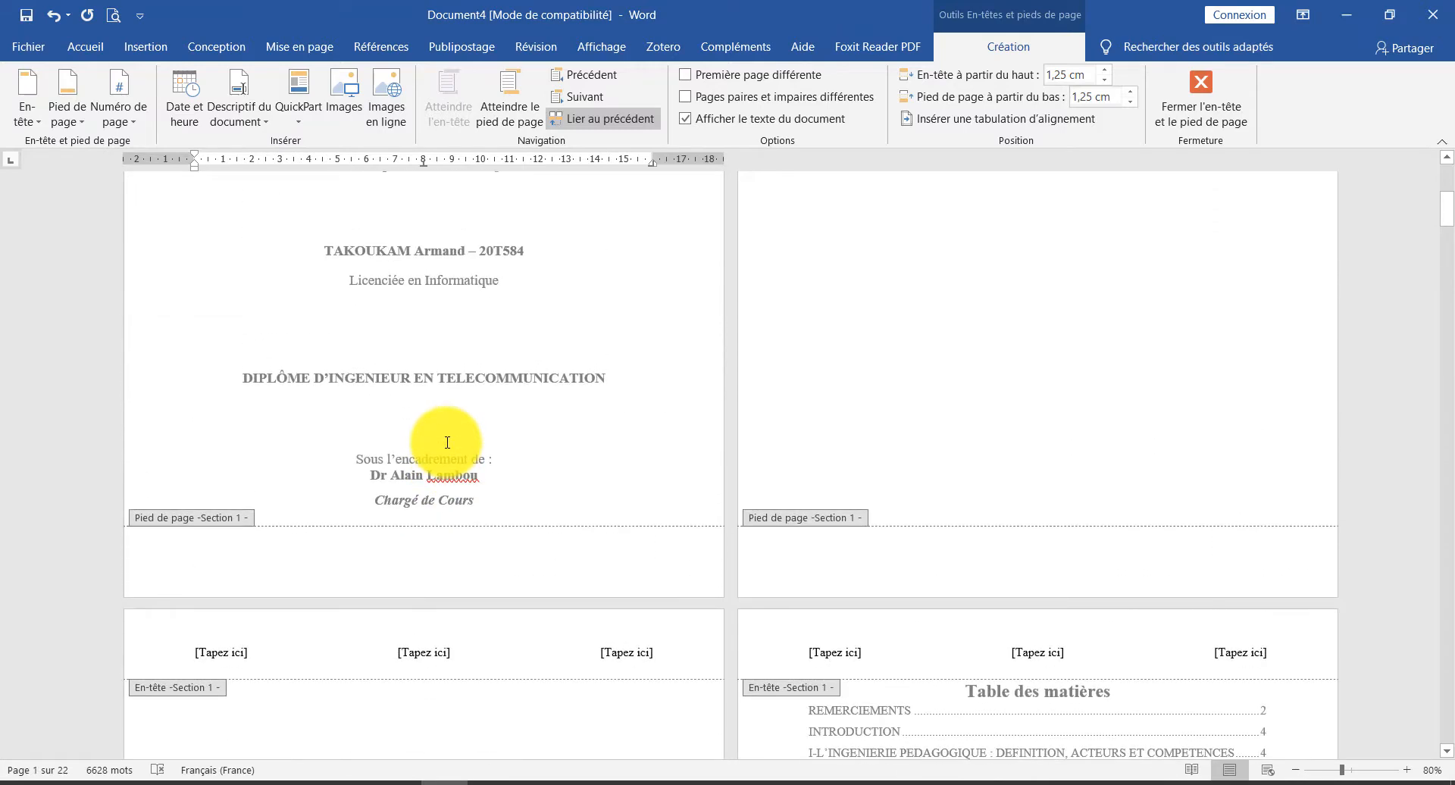
scroll(447, 446, "down", 8)
scroll(448, 448, "down", 6)
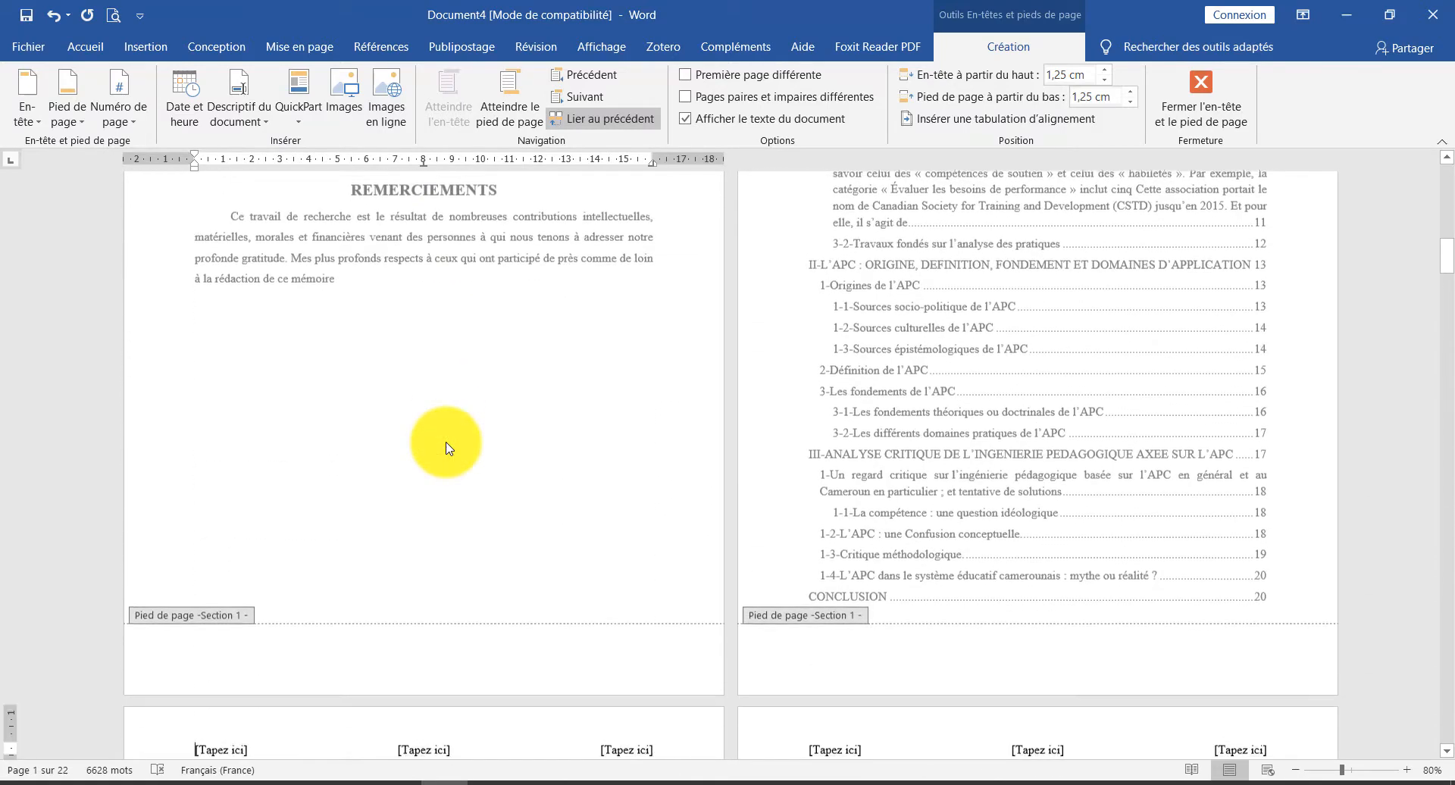
Fill the three header placeholders on the INTRODUCTION page with "Nom du document", "auteur" and "nom"
left_click(221, 534)
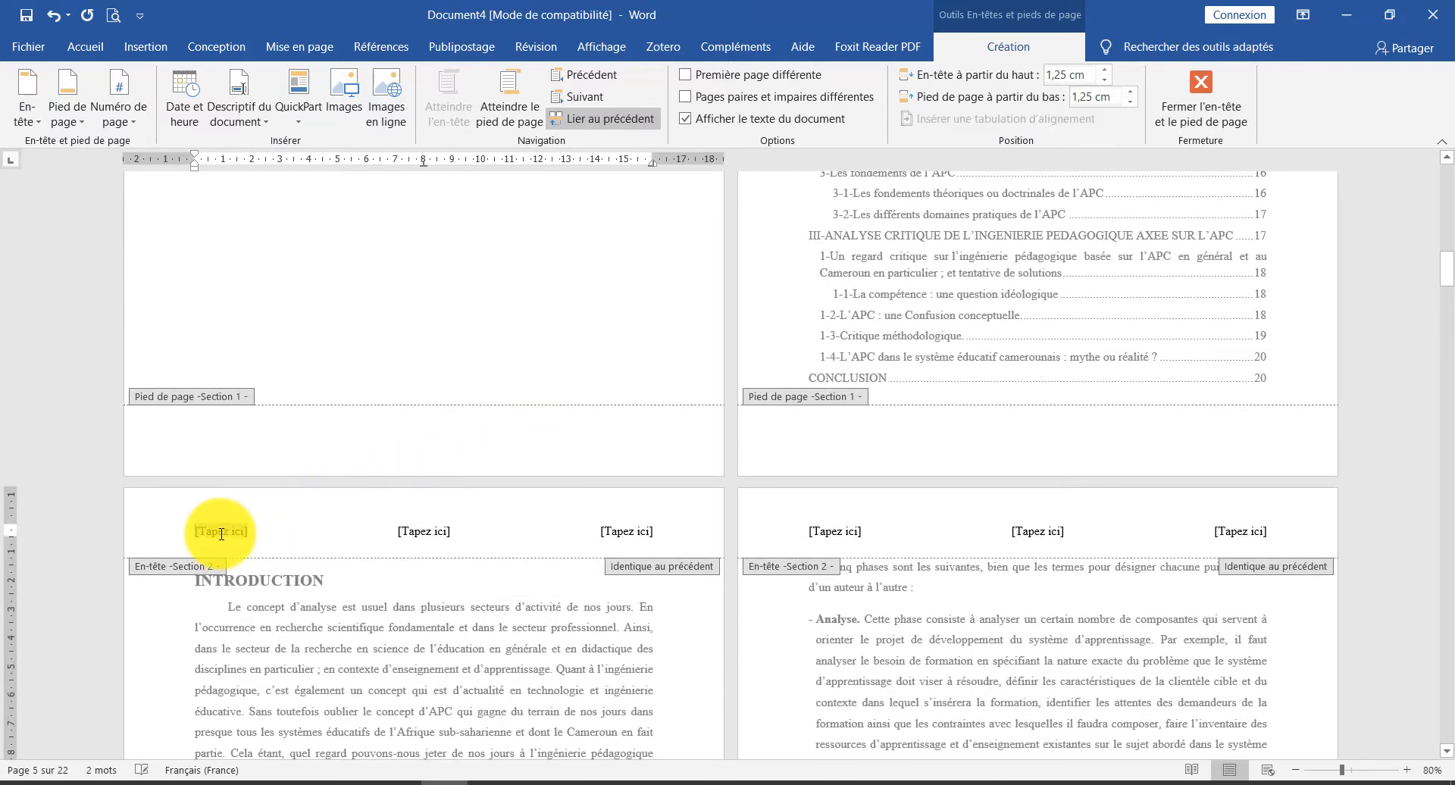
type("no")
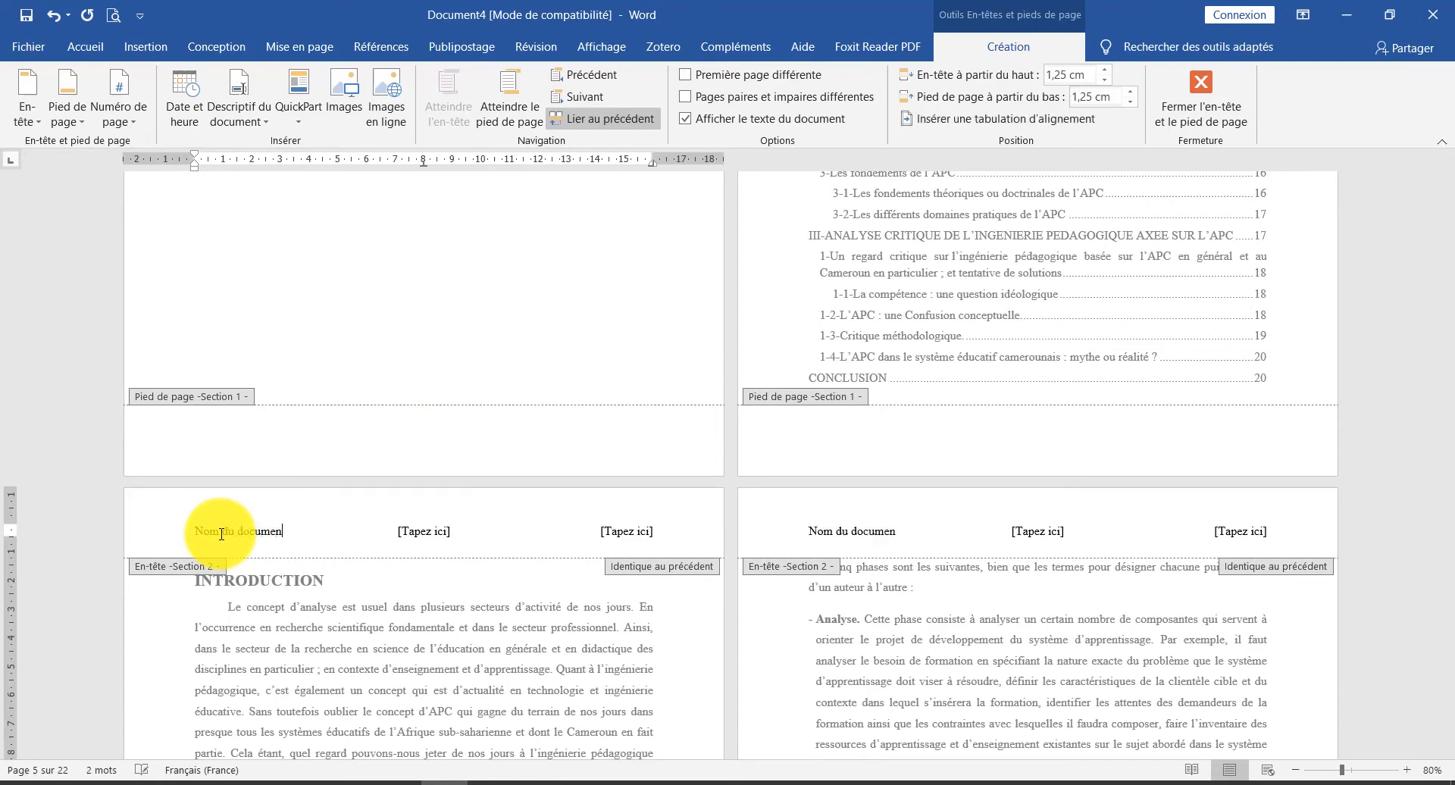
left_click(413, 537)
type("auteu")
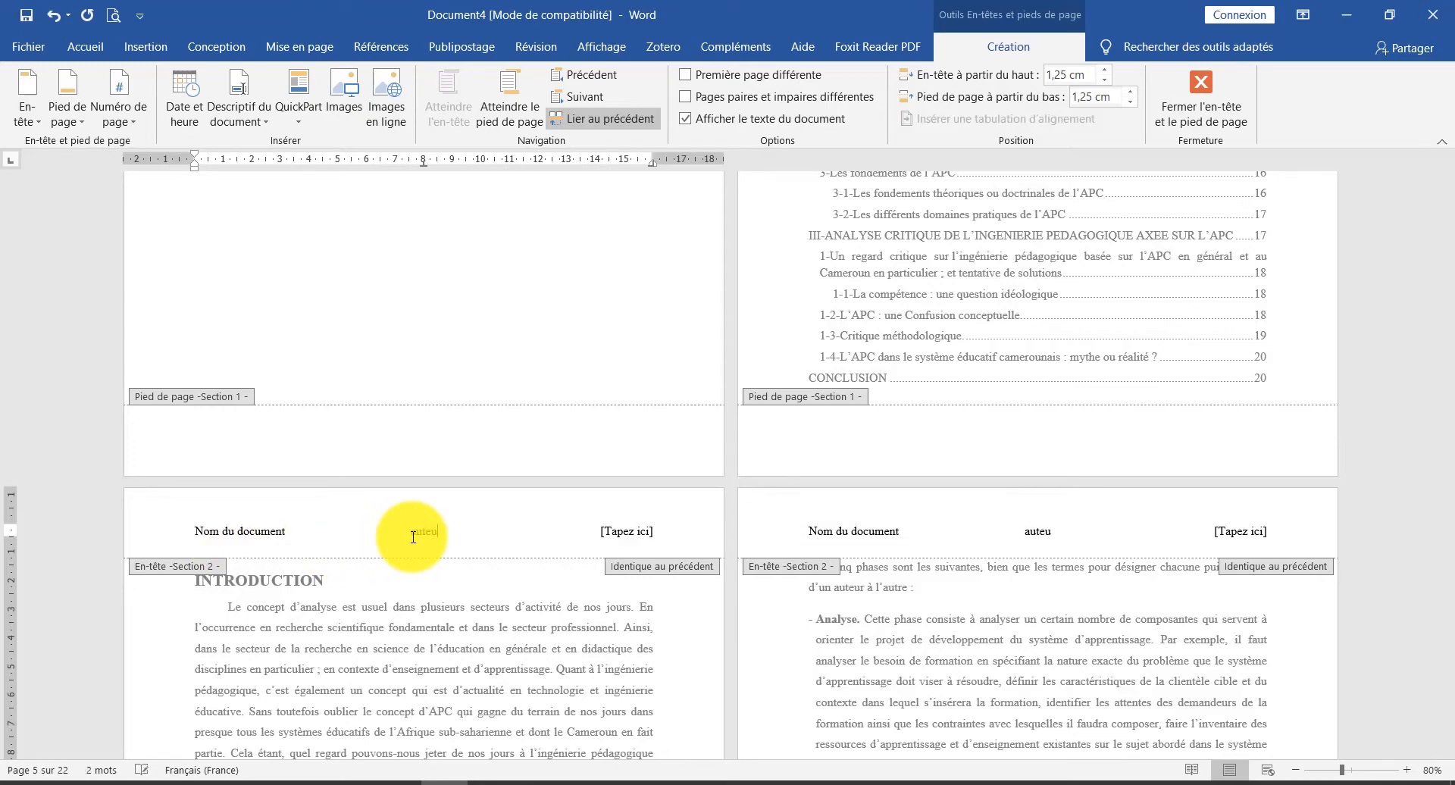
type("r")
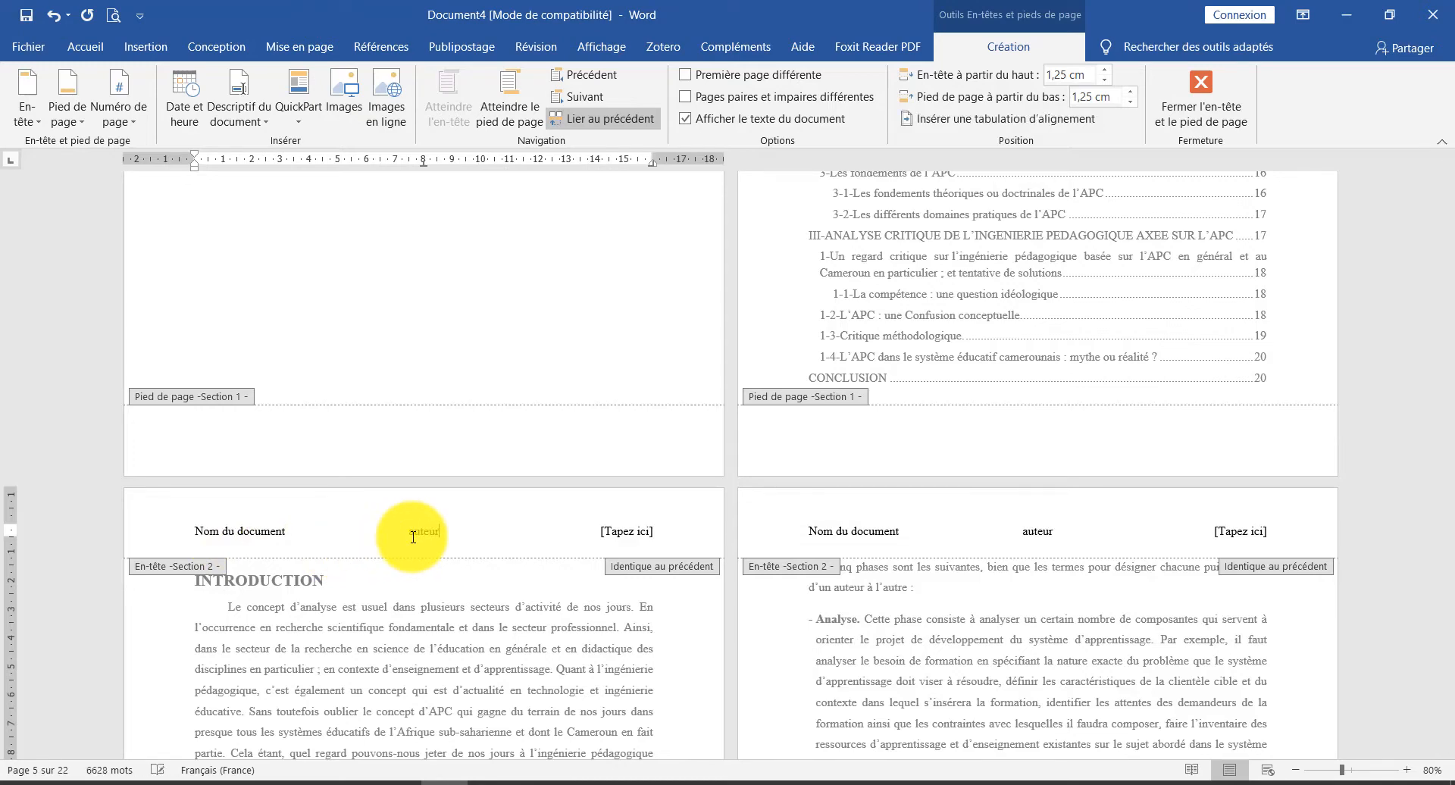
left_click(641, 533)
type("nom")
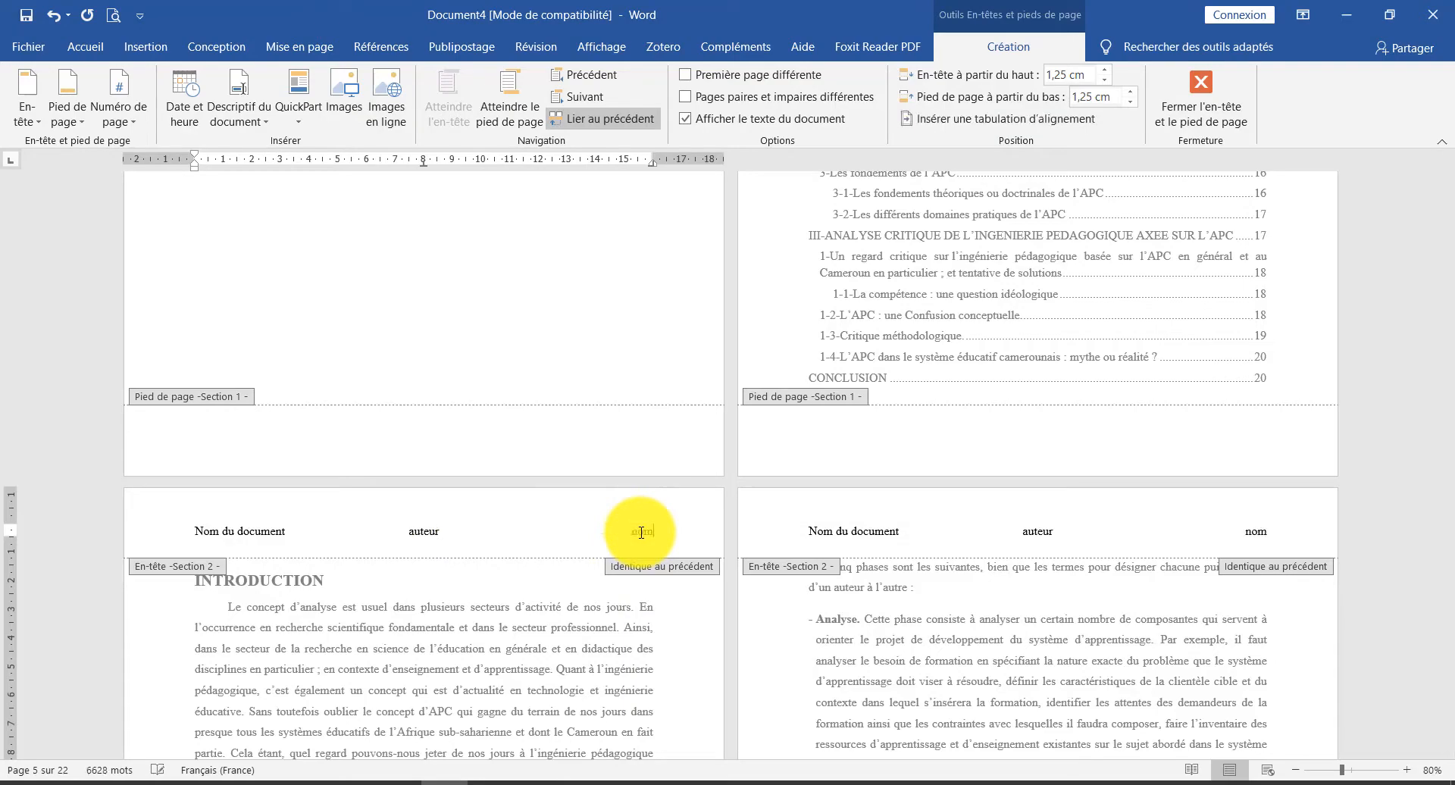
Unlink the Section 2 header, starting on the INTRODUCTION page, from the previous section's header
scroll(603, 625, "down", 6)
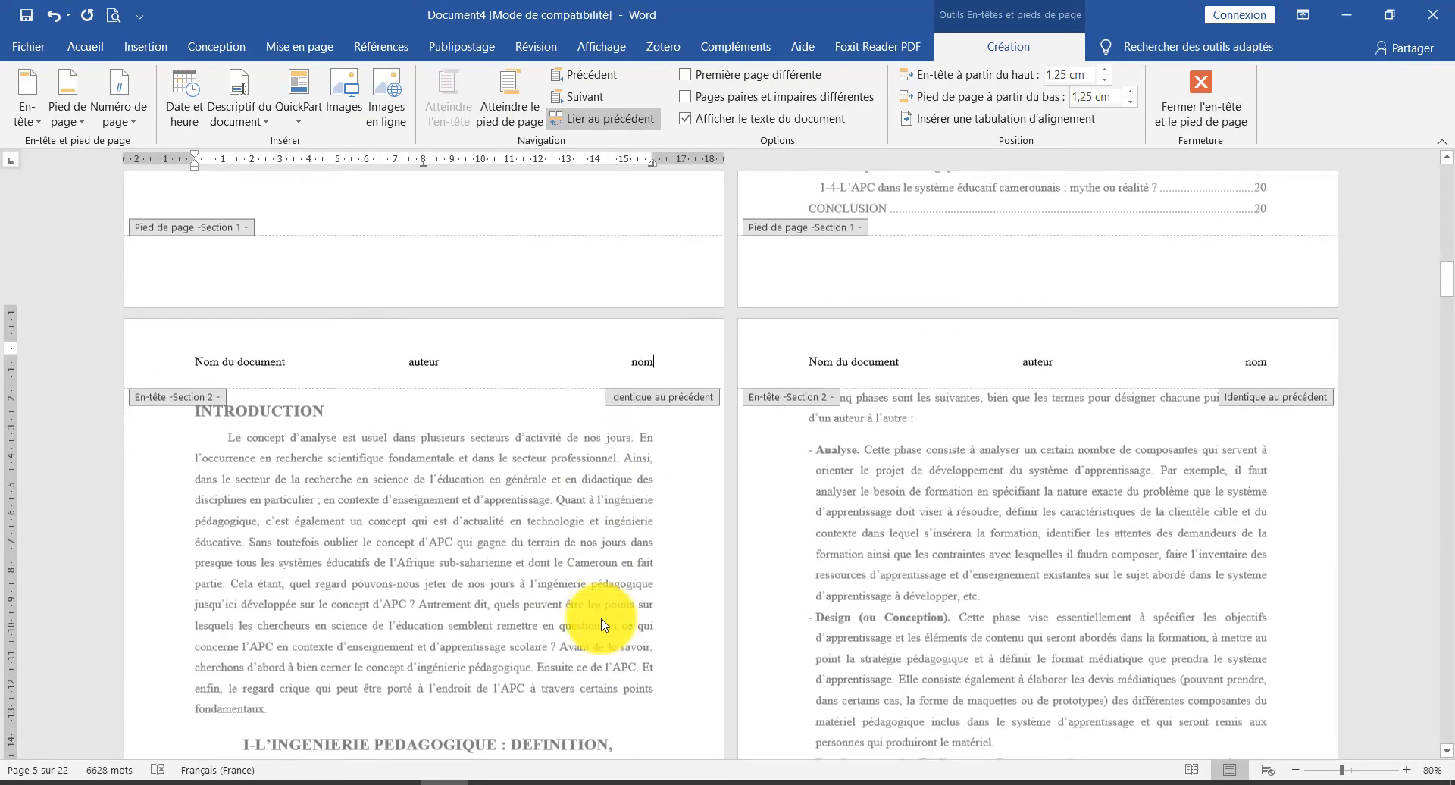
scroll(603, 625, "down", 4)
scroll(602, 625, "up", 9)
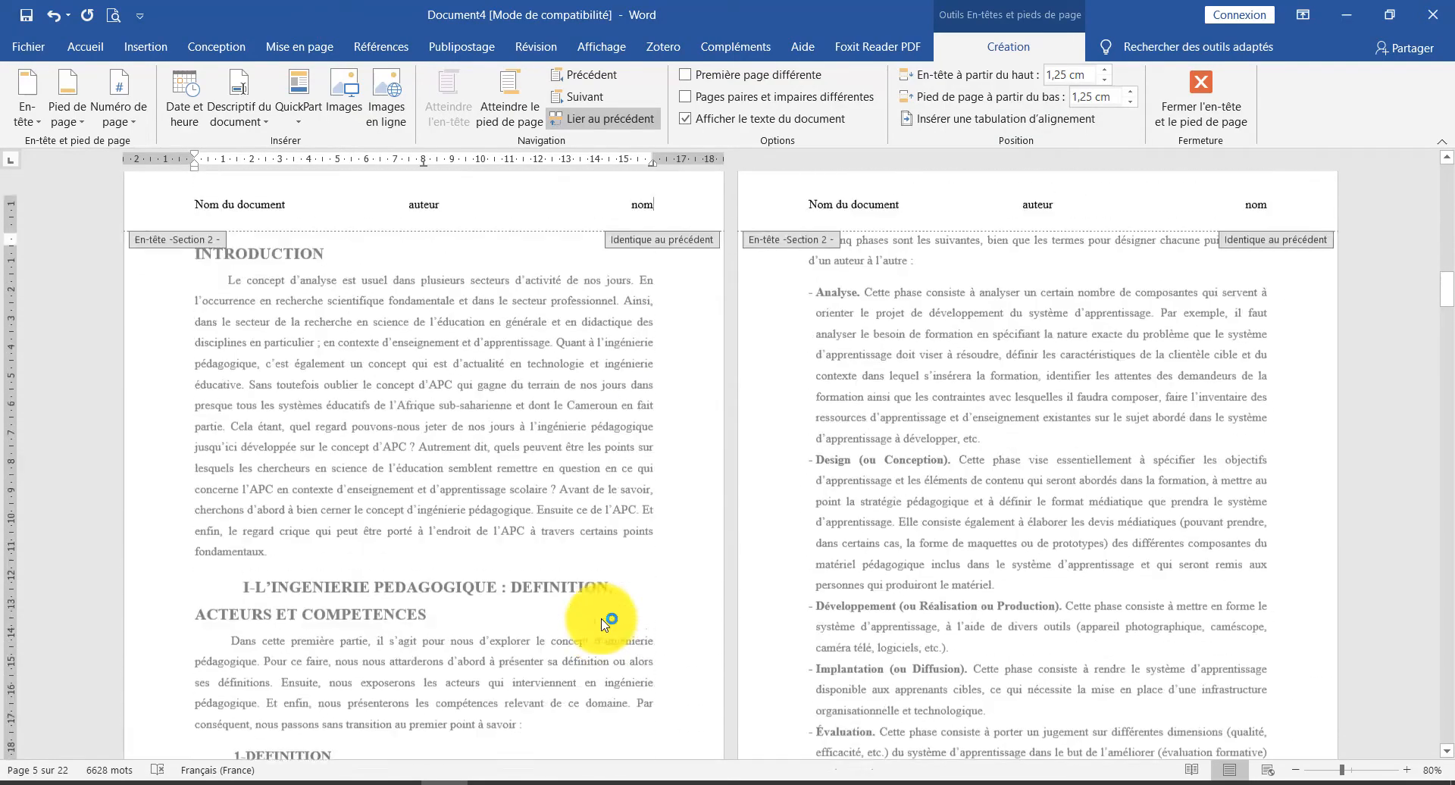
scroll(603, 624, "up", 2)
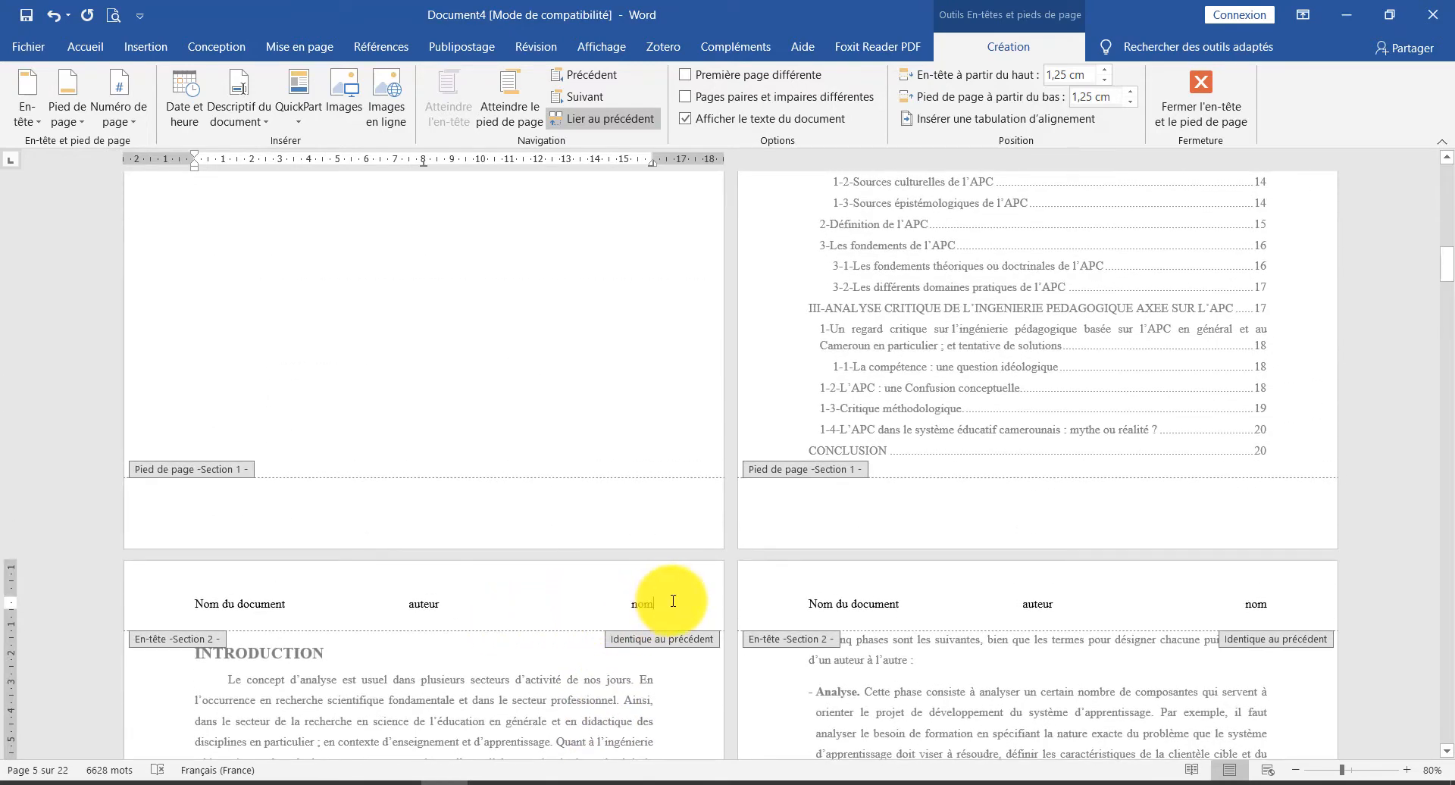
left_click(600, 119)
Delete the three-column header text from the Section 1 header on the acknowledgements page
scroll(619, 403, "up", 7)
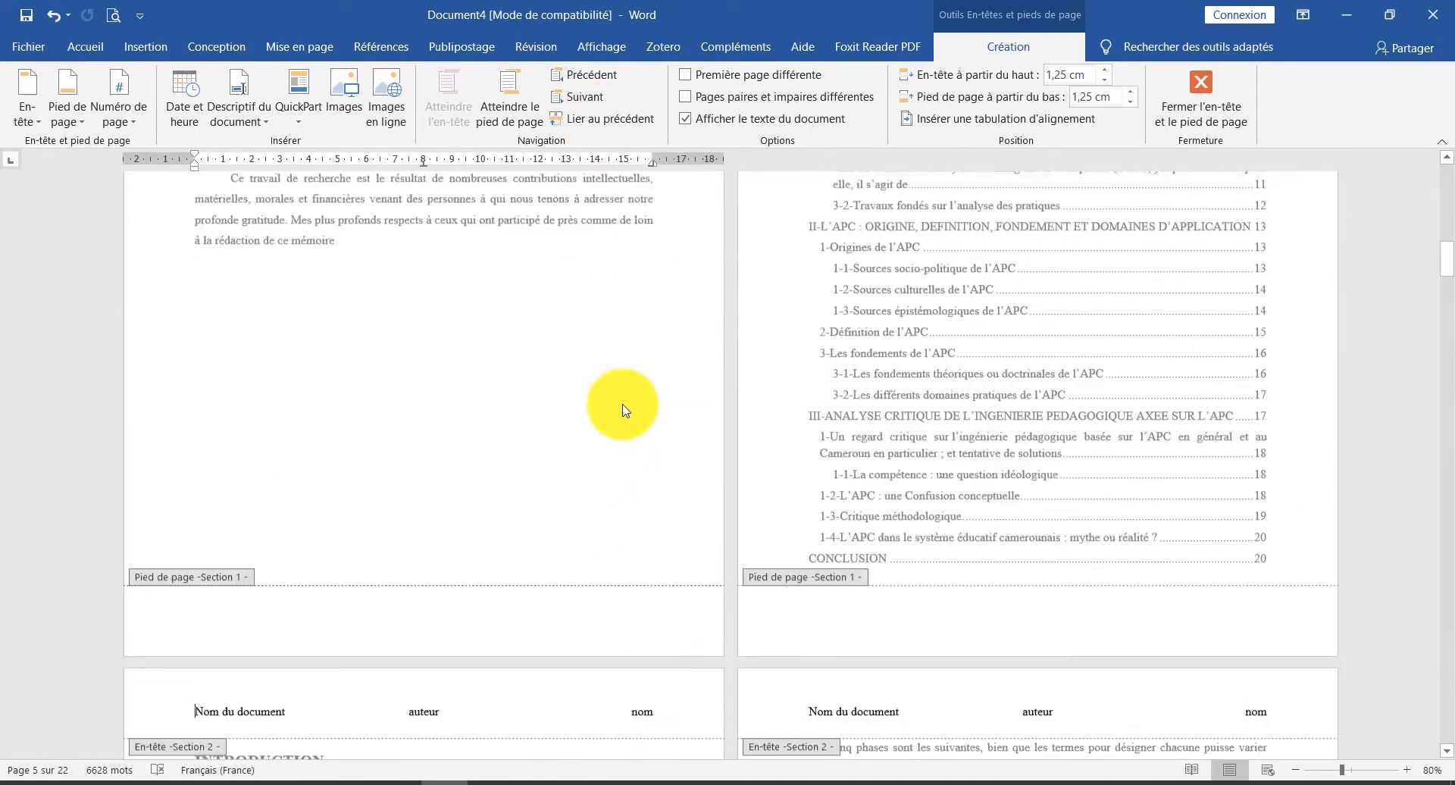
scroll(623, 408, "up", 10)
left_click_drag(640, 456, 201, 454)
key("Delete")
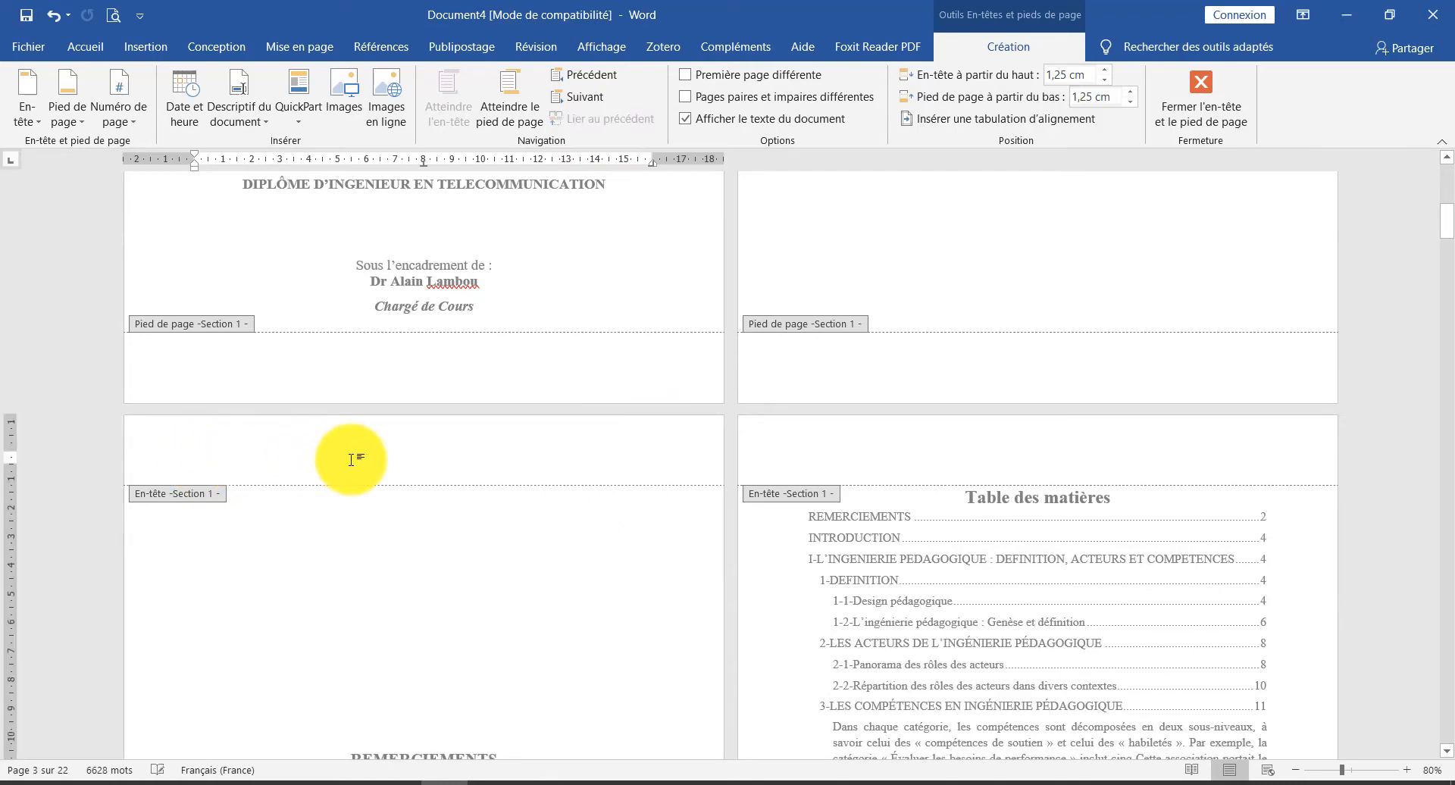
Compare the headers on the preliminary pages and the INTRODUCTION page, and return to the body text
scroll(351, 460, "up", 8)
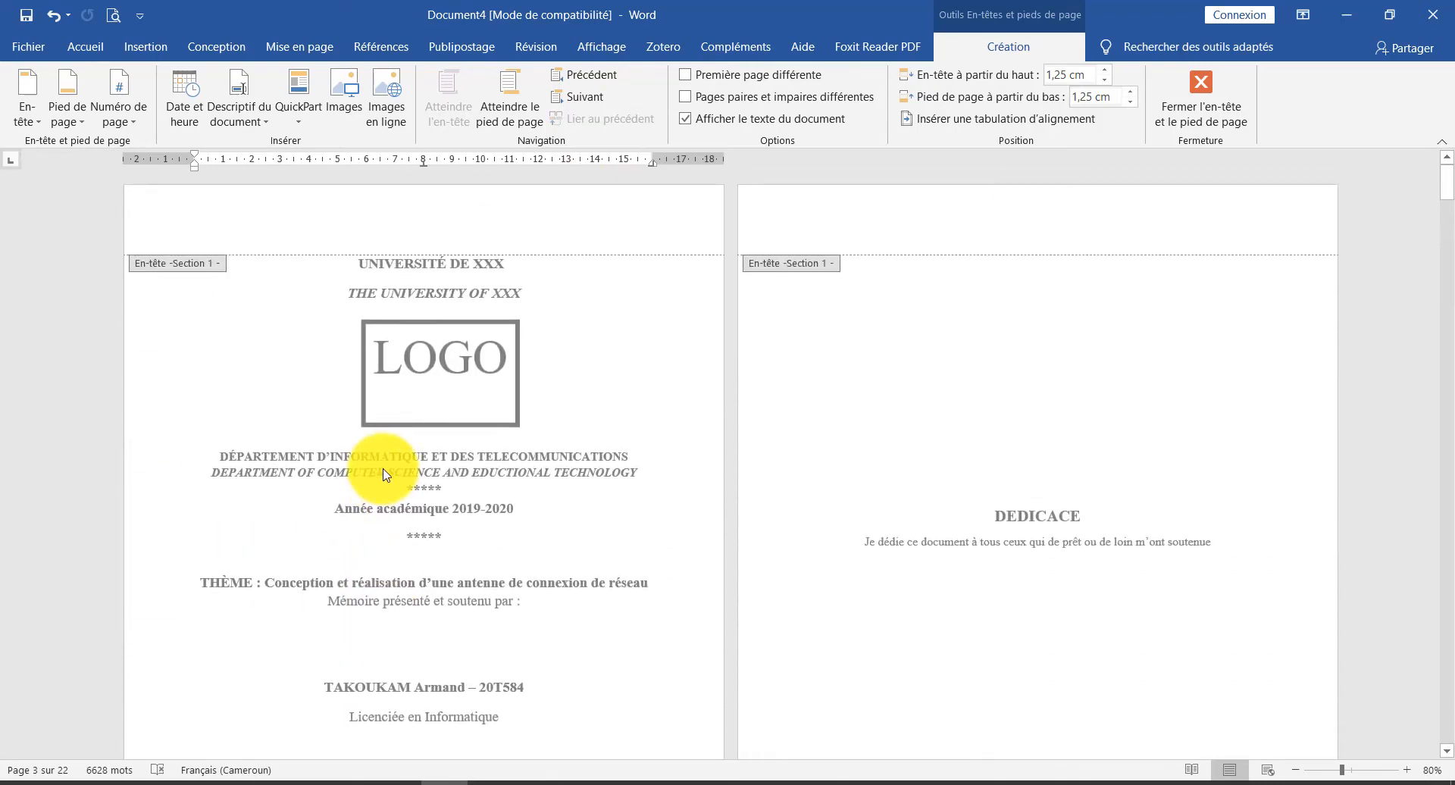
scroll(384, 475, "down", 8)
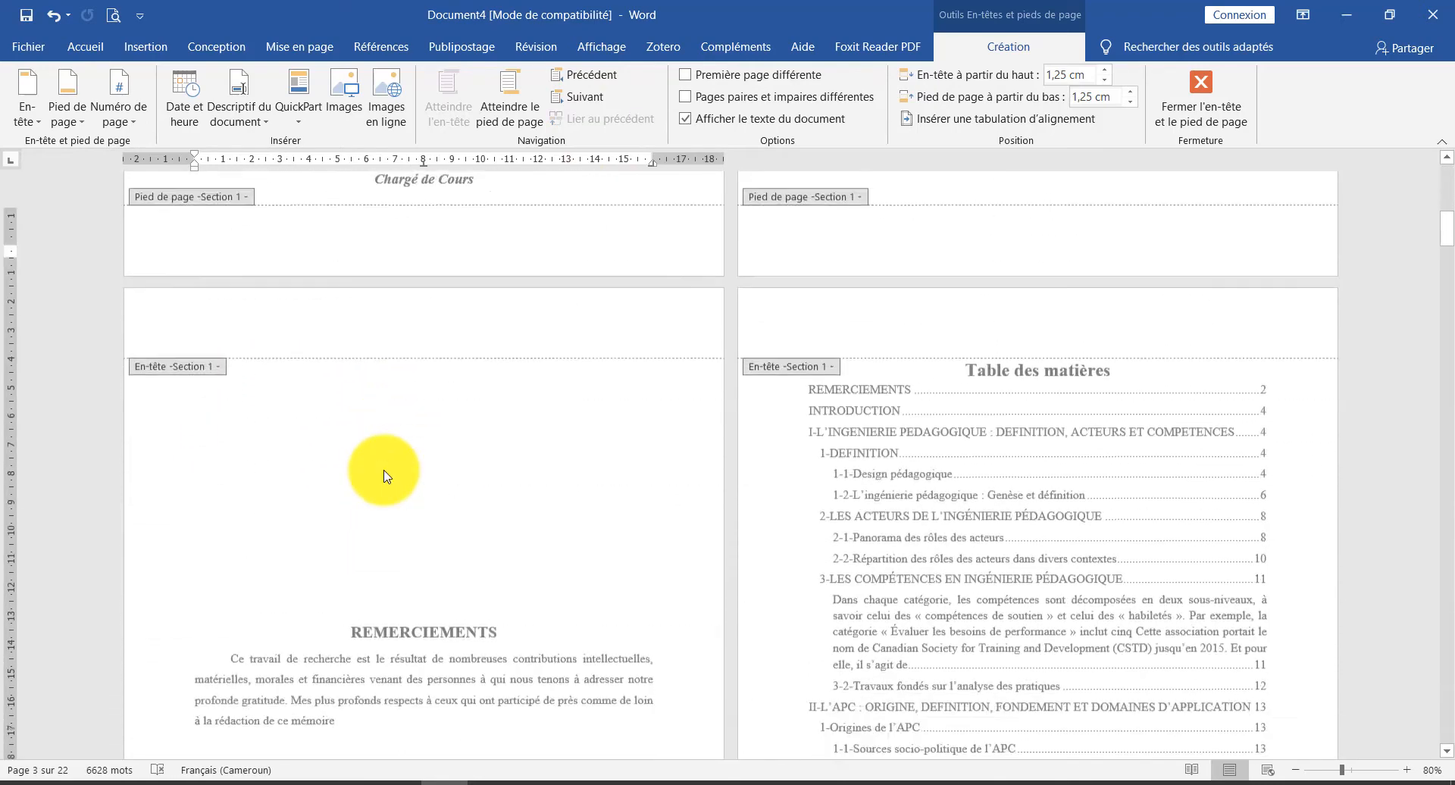
scroll(385, 475, "down", 5)
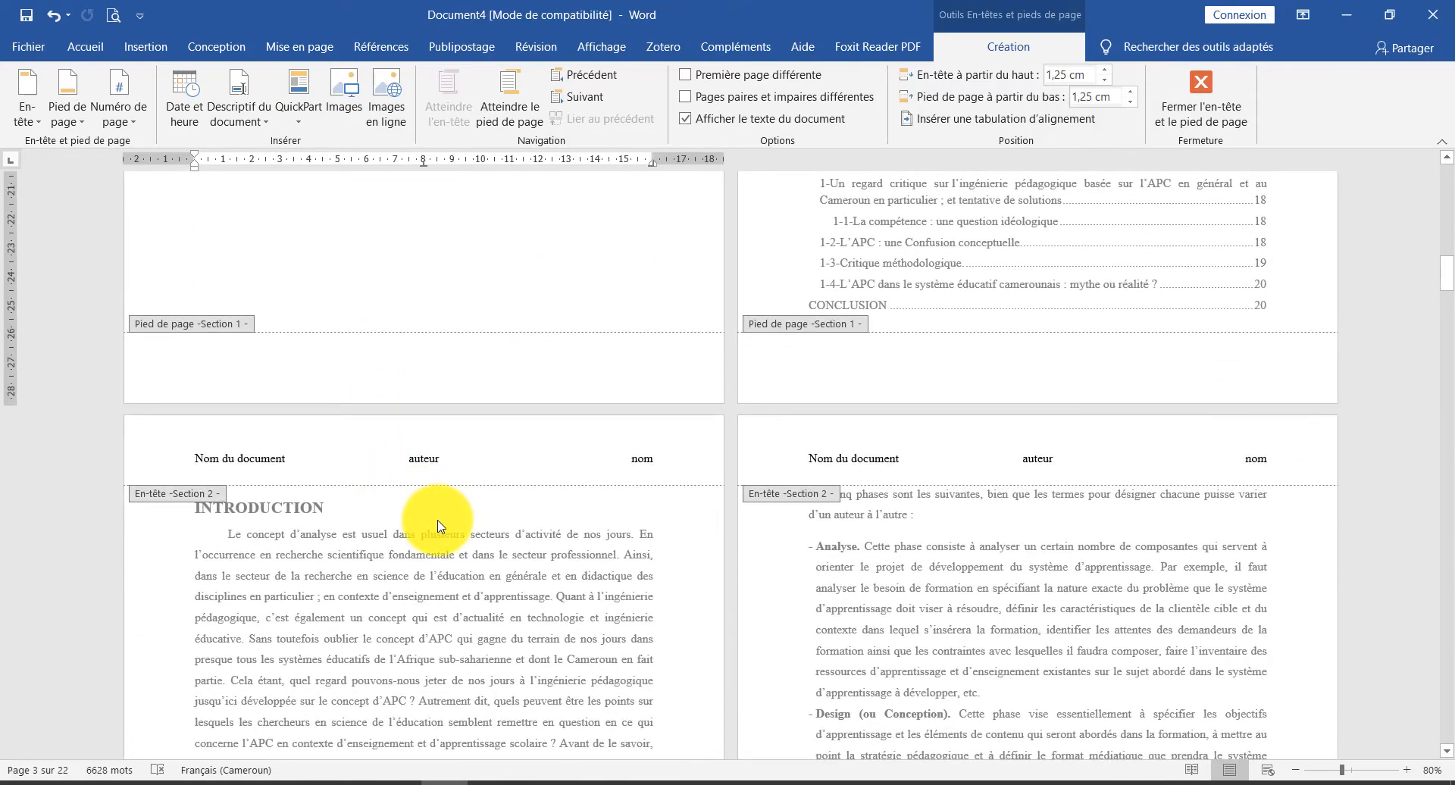
scroll(438, 526, "up", 8)
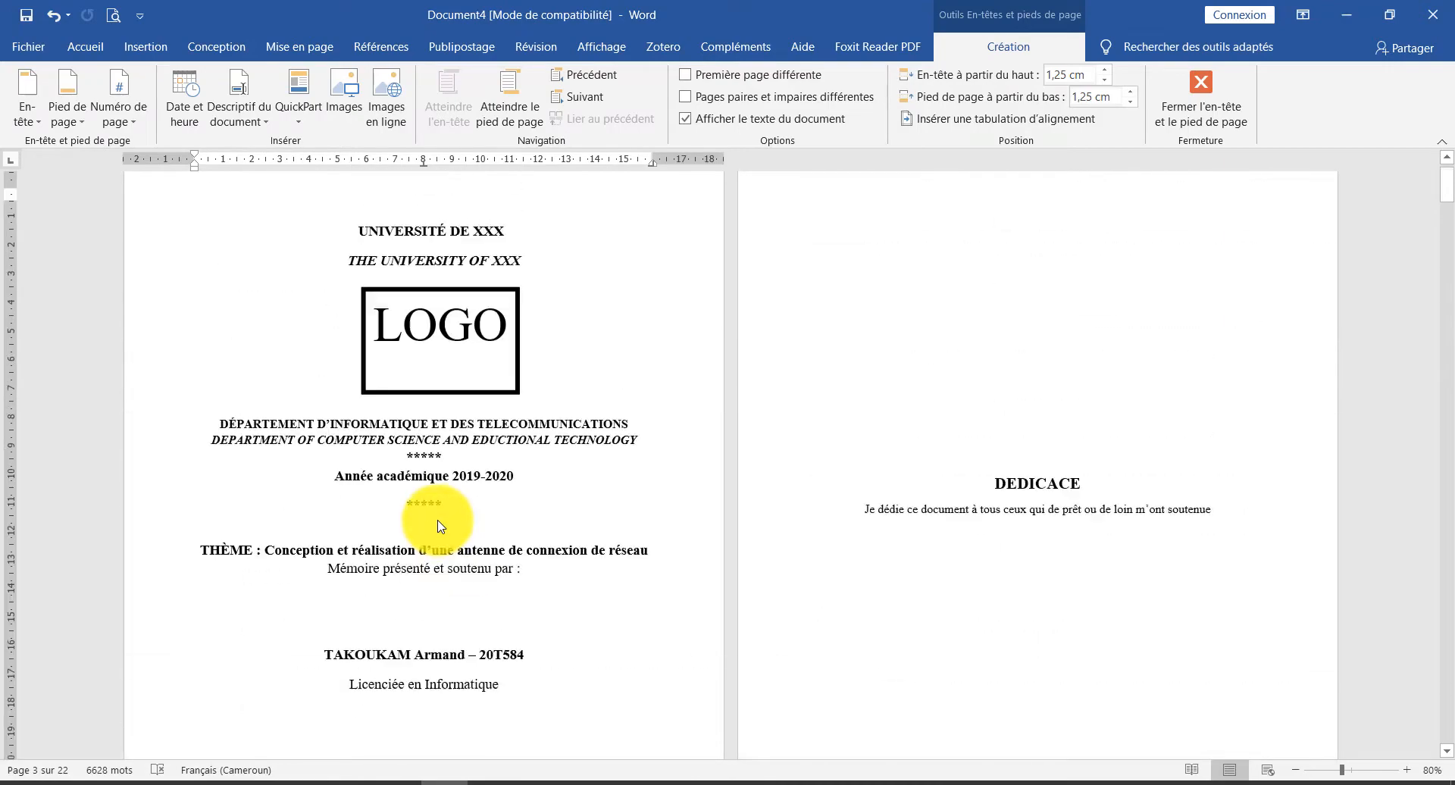
double_click(438, 526)
scroll(438, 526, "down", 5)
scroll(440, 527, "down", 5)
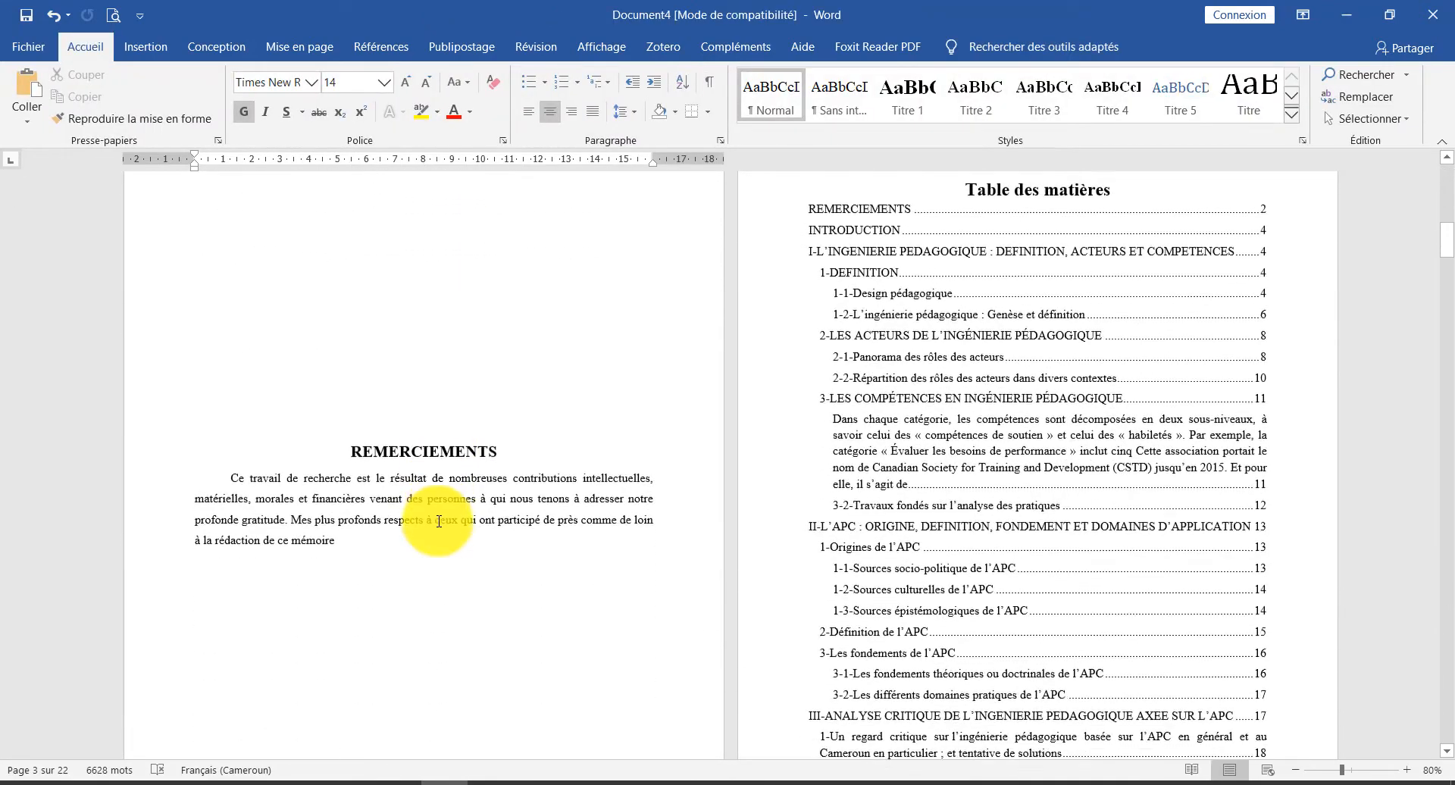
scroll(439, 523, "up", 5)
scroll(438, 522, "up", 8)
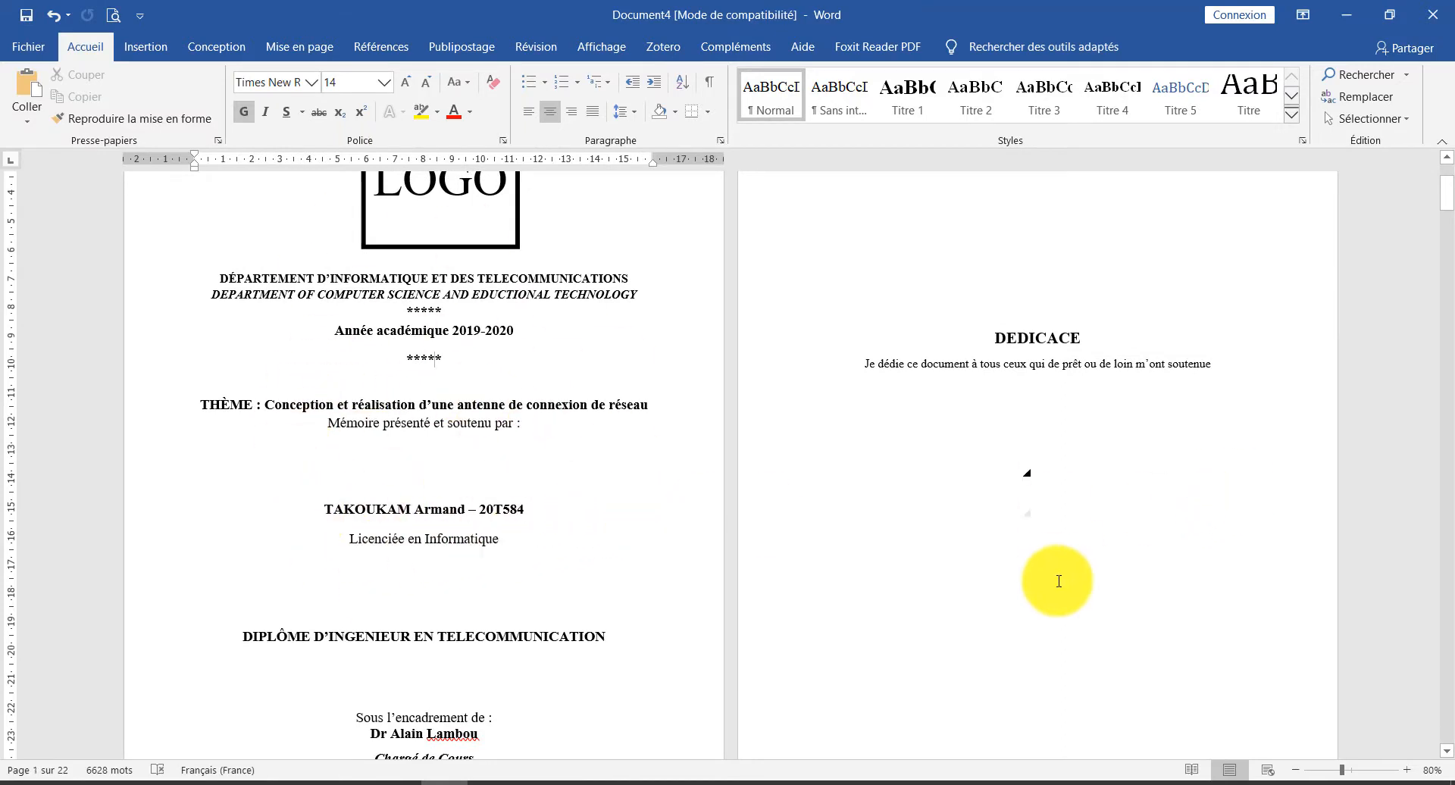
Set up a decorative page border using the green fir tree art pattern
left_click(147, 50)
left_click(203, 49)
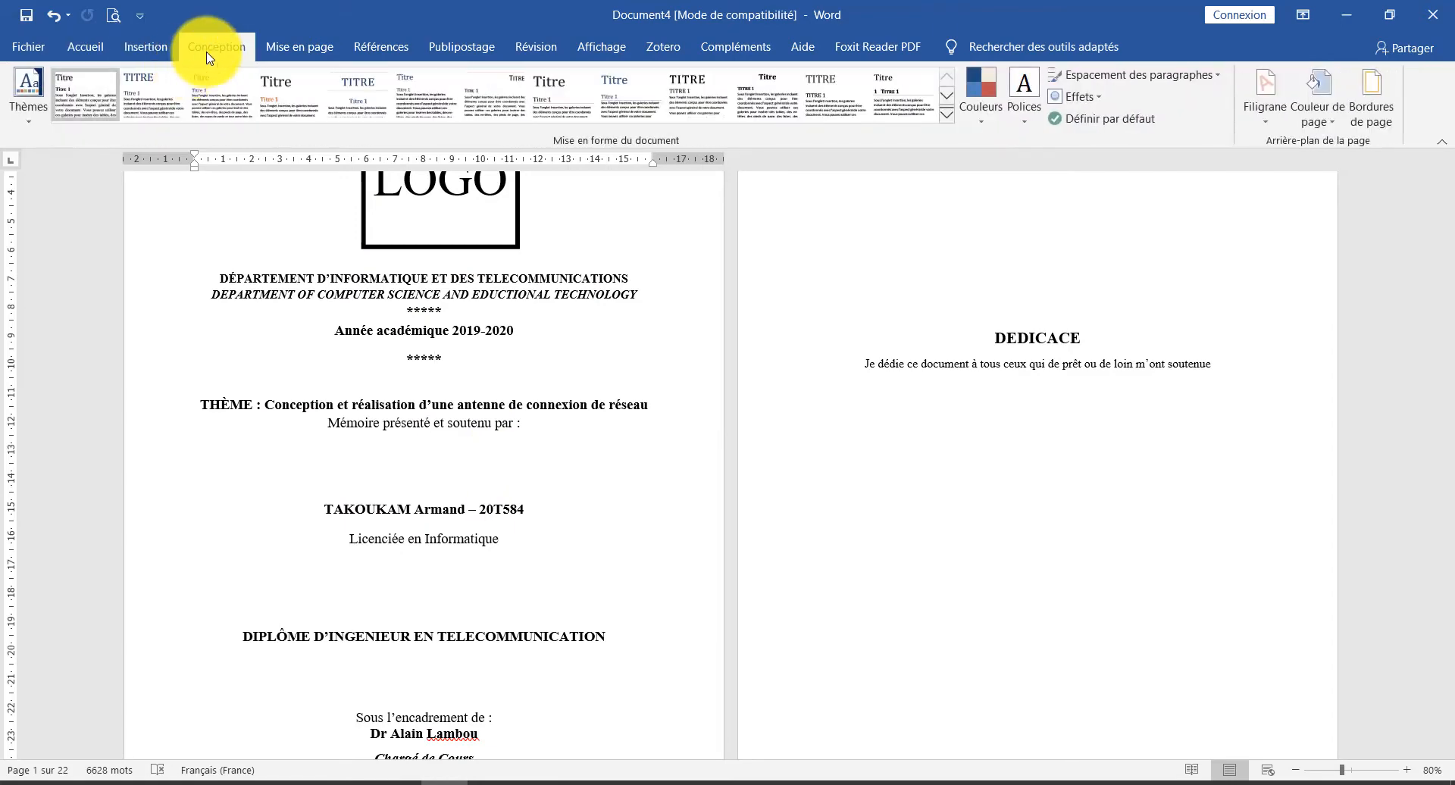
left_click(1374, 100)
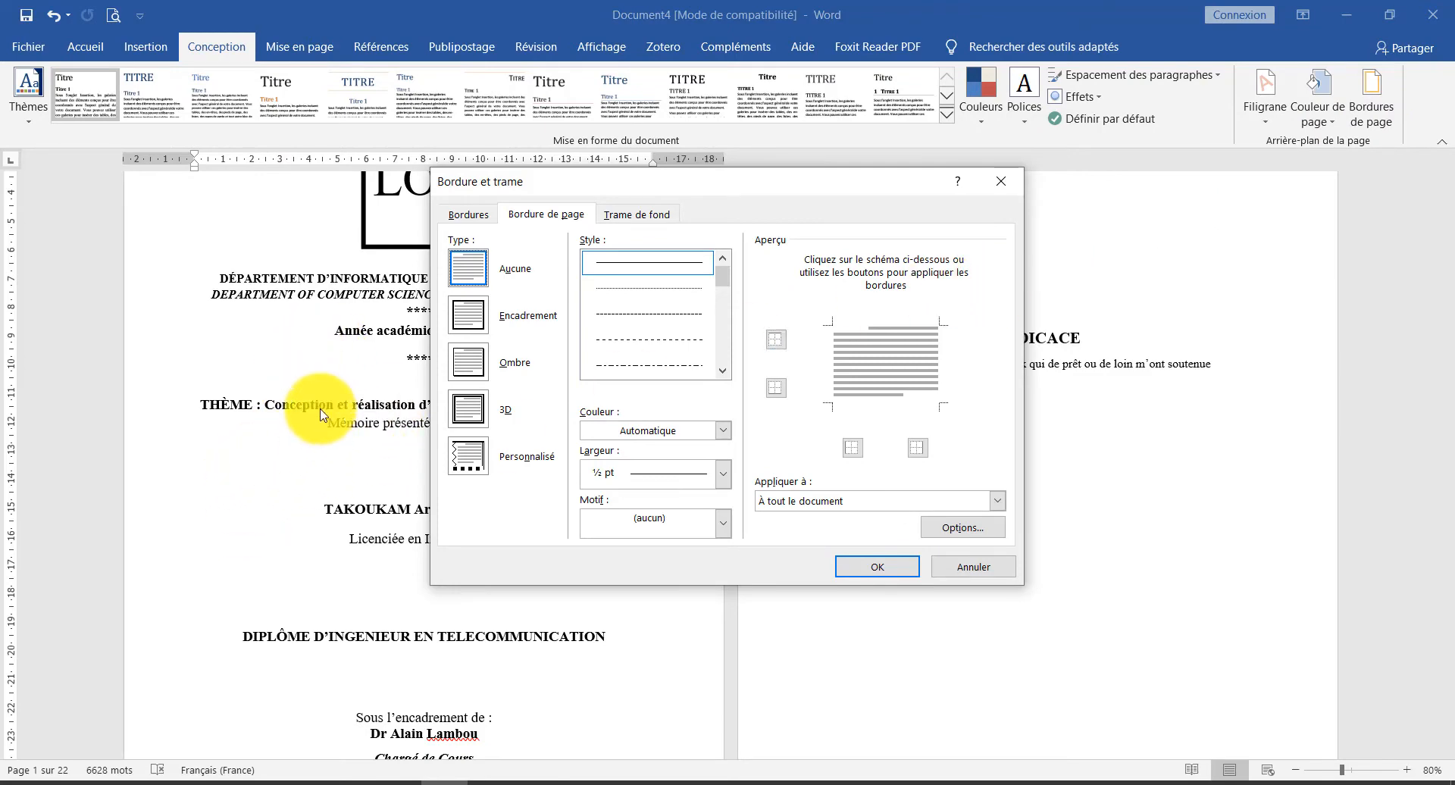
left_click(481, 464)
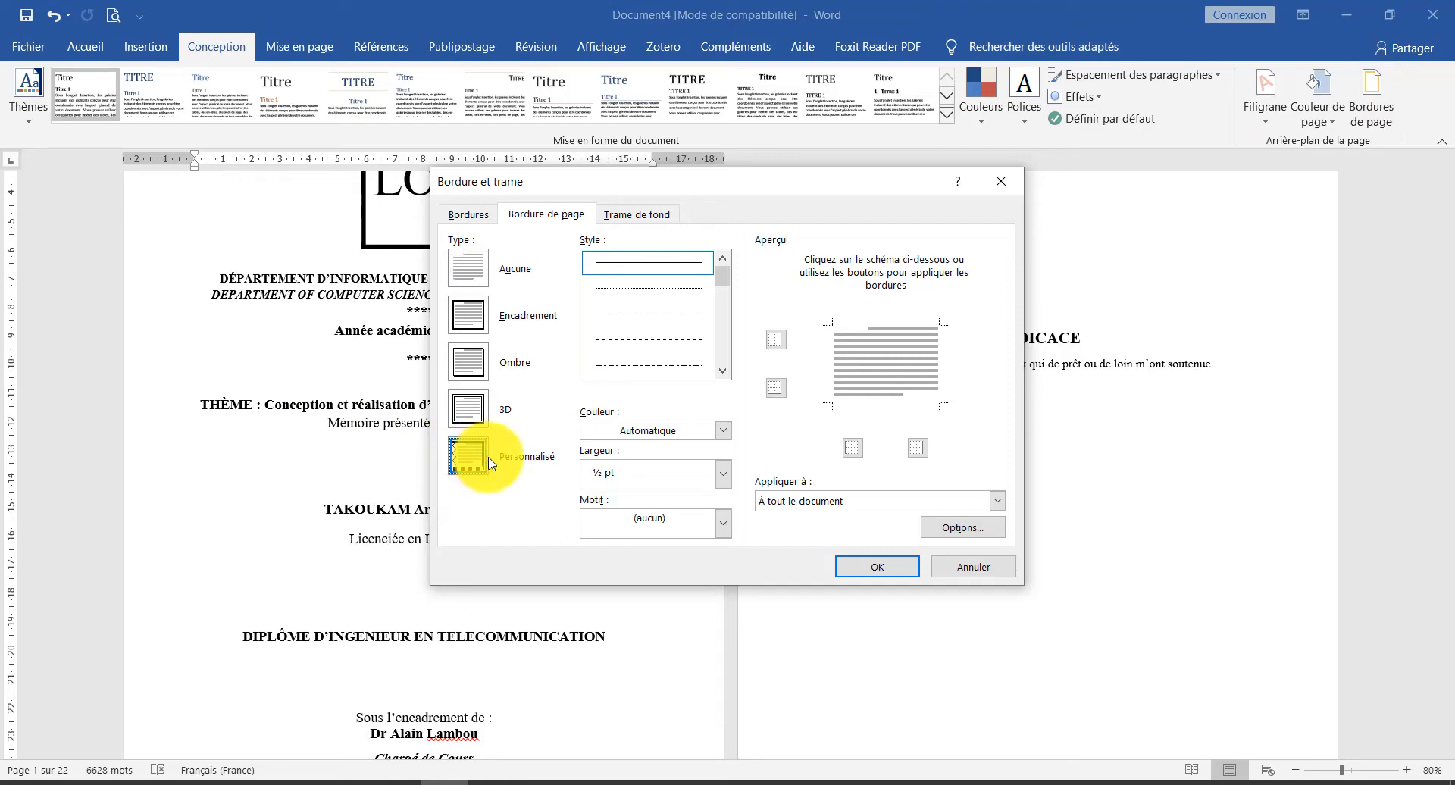
left_click(723, 525)
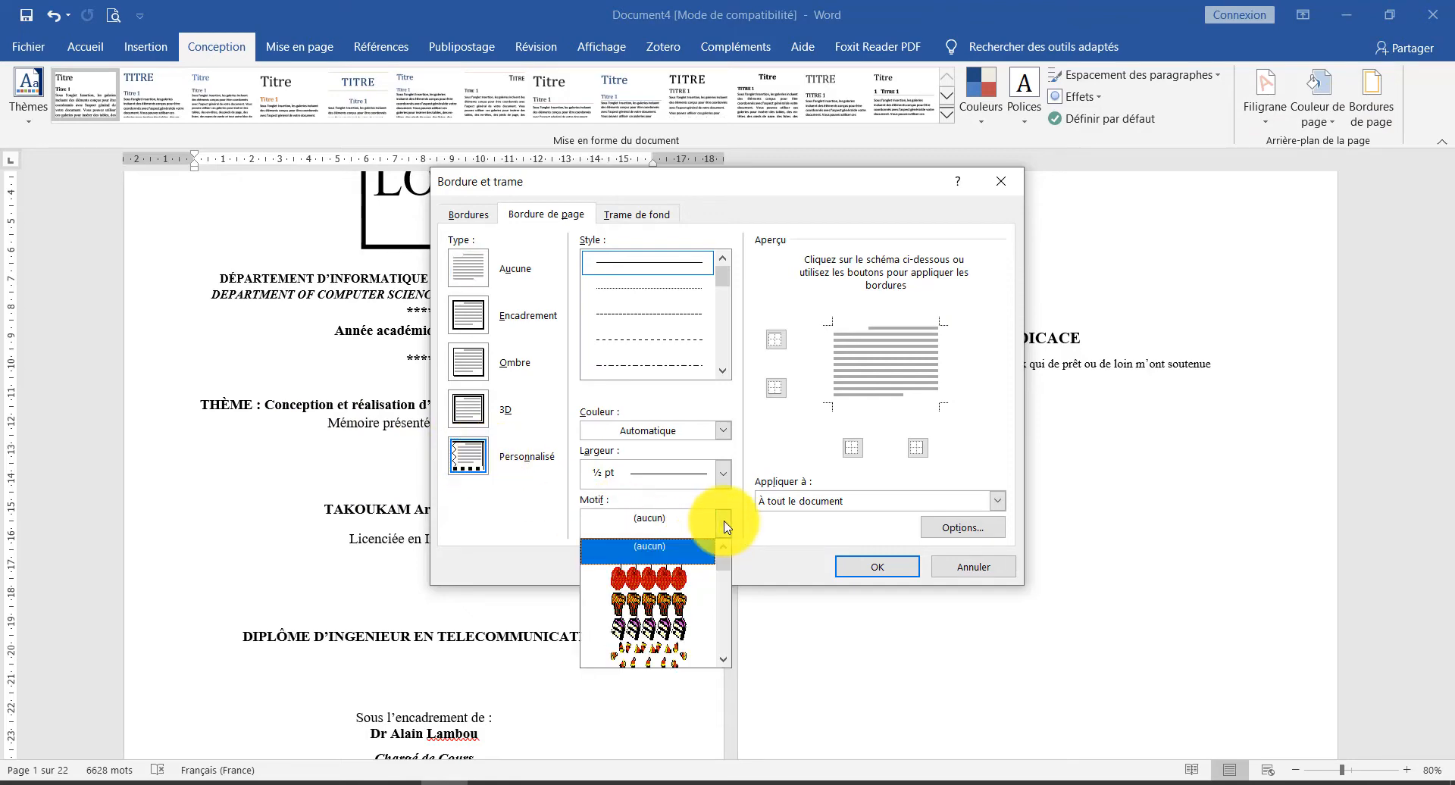
scroll(696, 582, "down", 10)
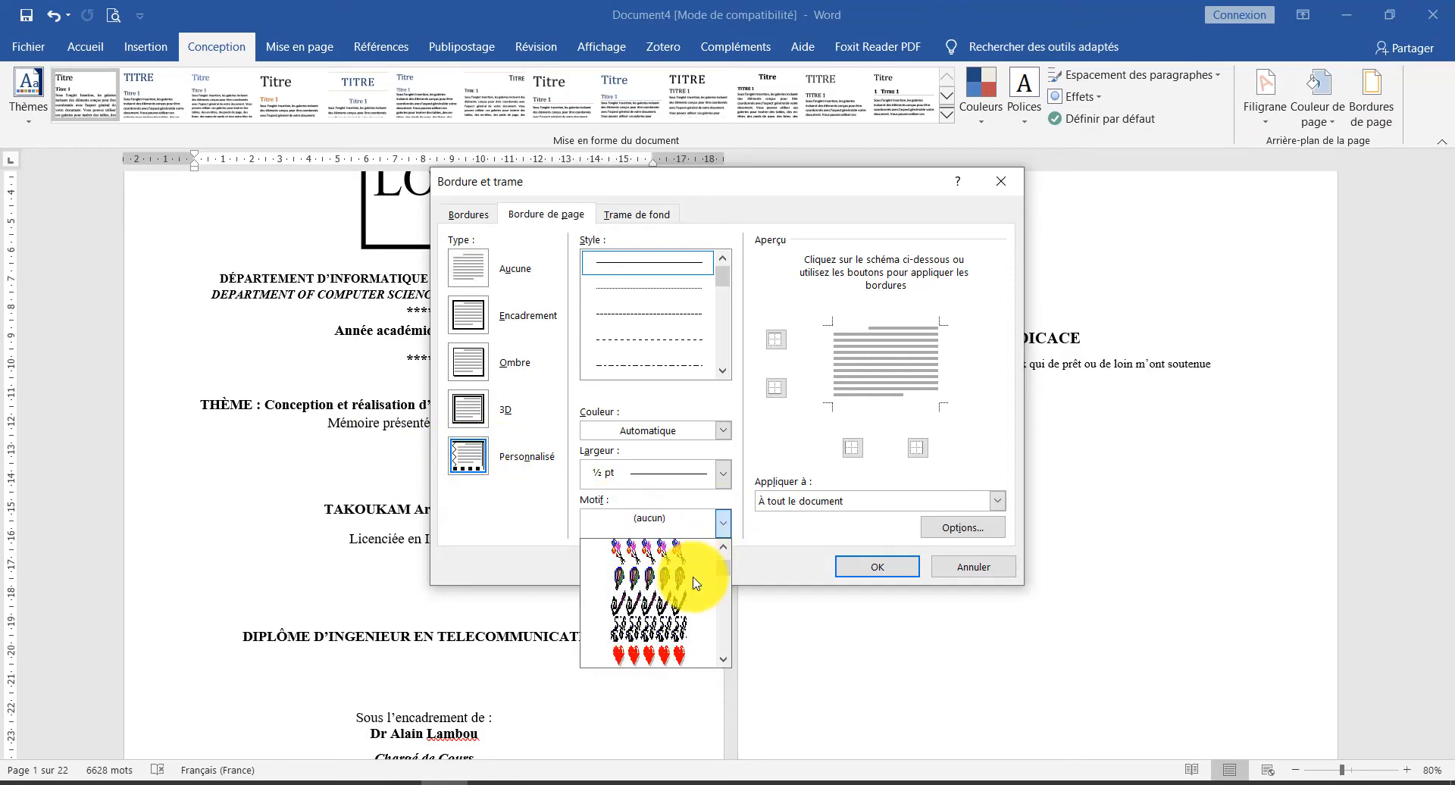
scroll(694, 579, "up", 3)
left_click(686, 577)
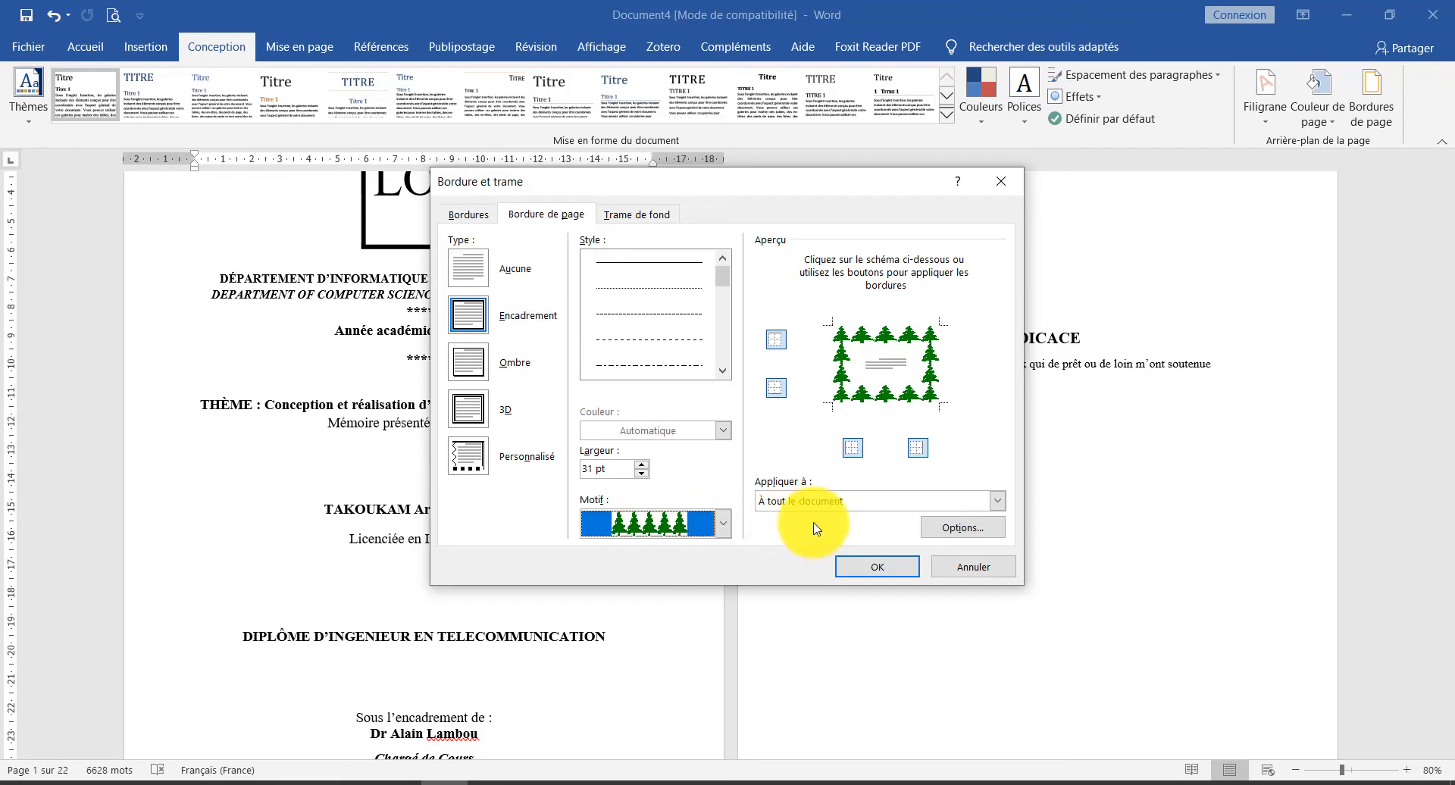
Restrict the tree border to "Cette section - Uniquement la 1re p." and apply it to the cover page
left_click(995, 504)
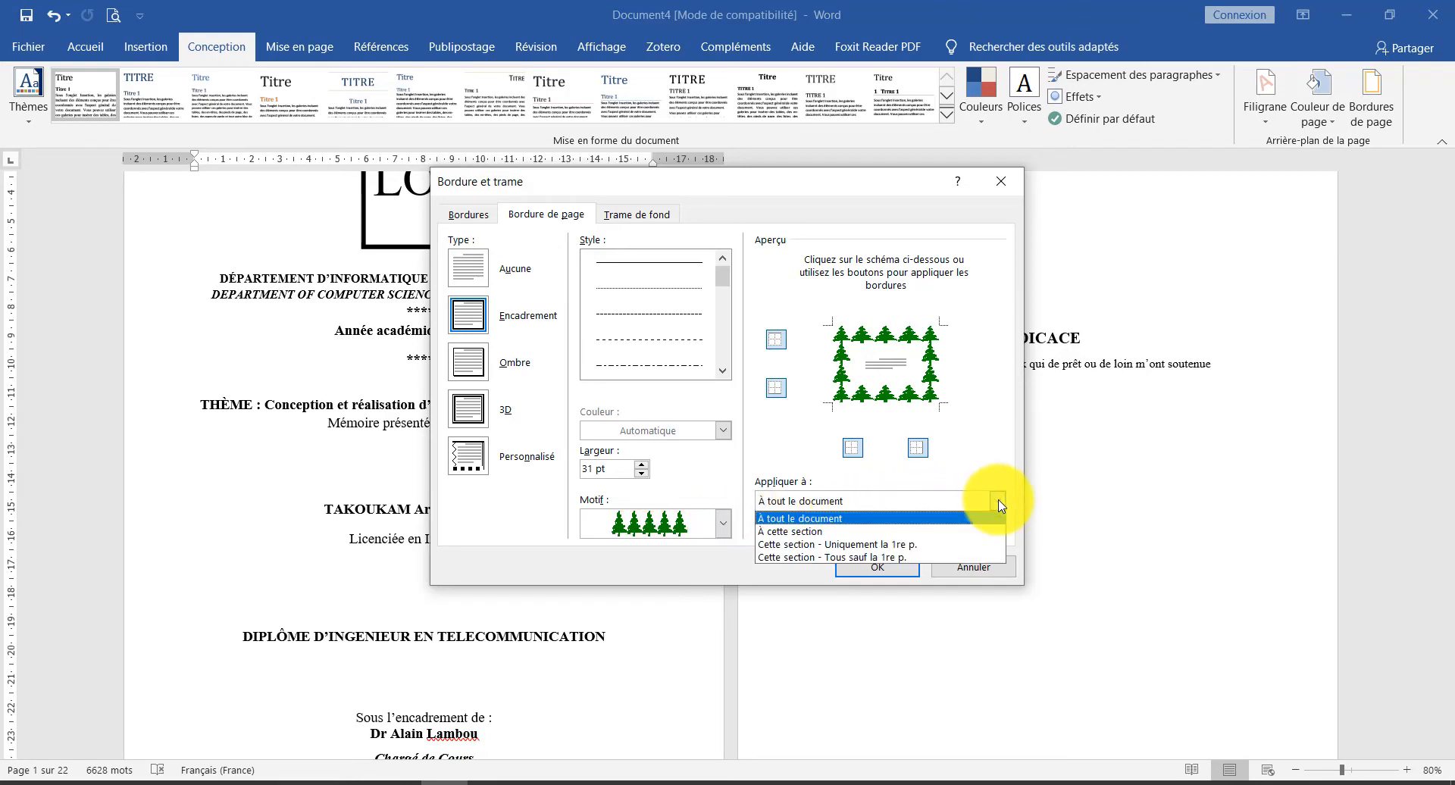
left_click(796, 544)
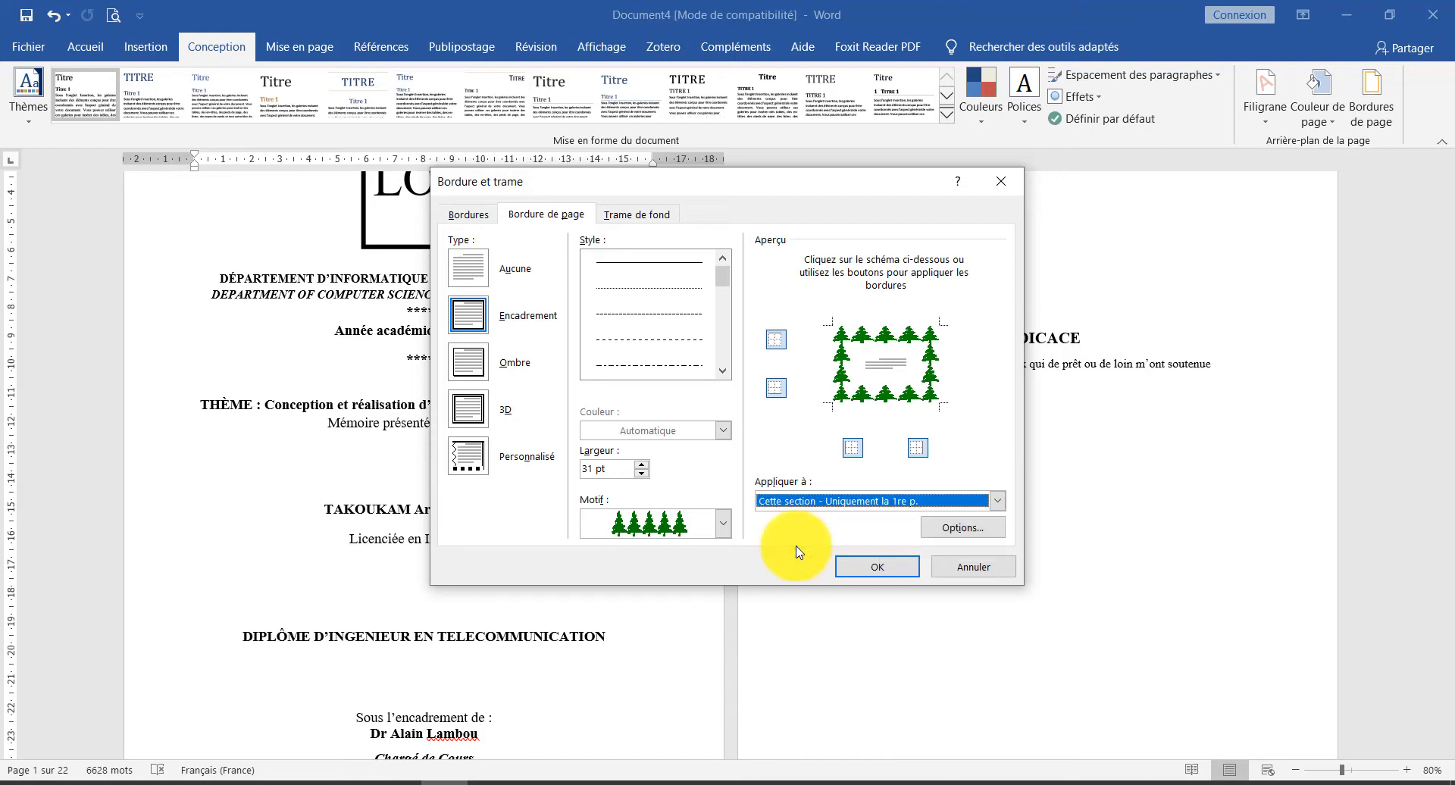
left_click(856, 568)
scroll(614, 529, "up", 3)
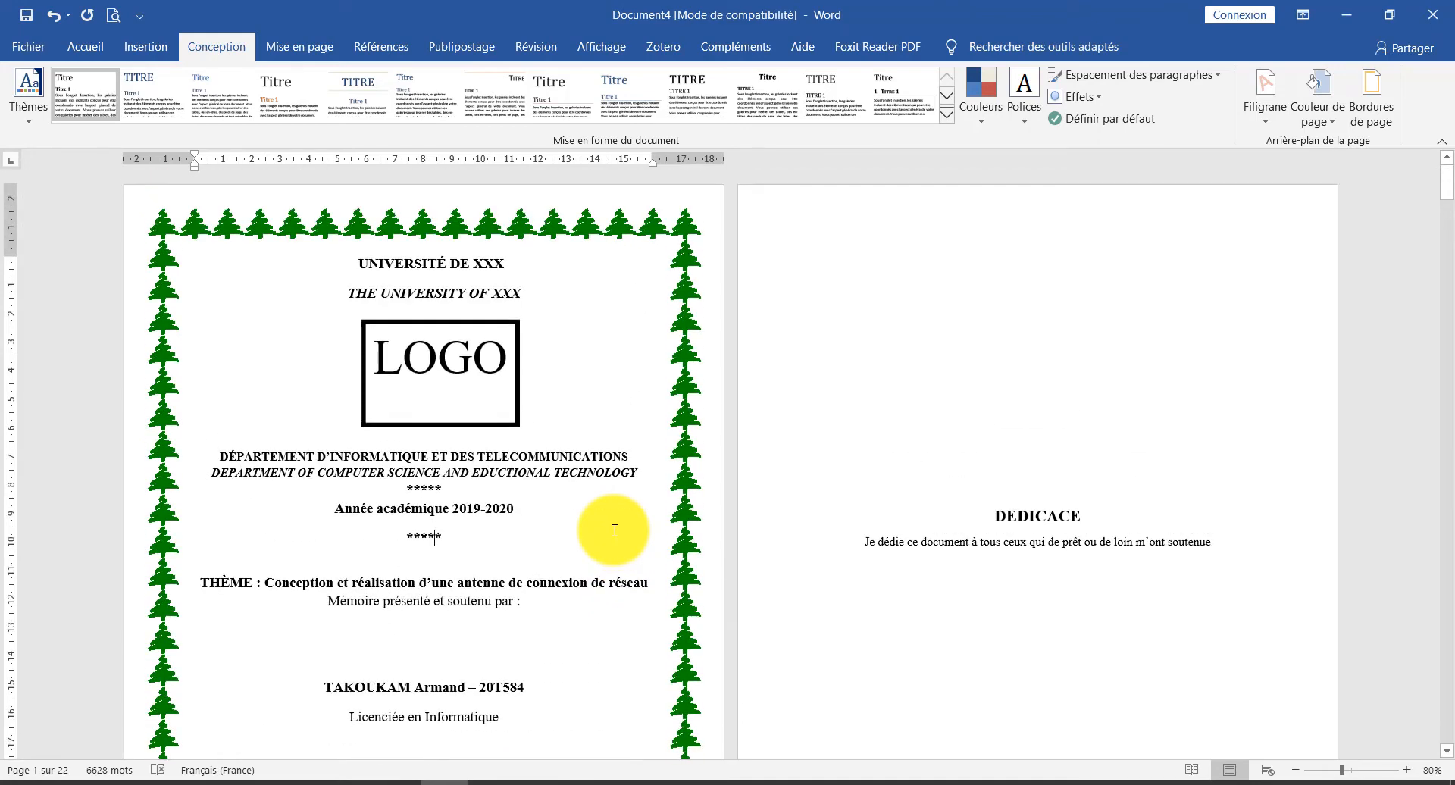
Examine the cover, dedication, acknowledgements and table of contents pages to see where the tree border applies
scroll(614, 529, "down", 6)
scroll(614, 530, "down", 5)
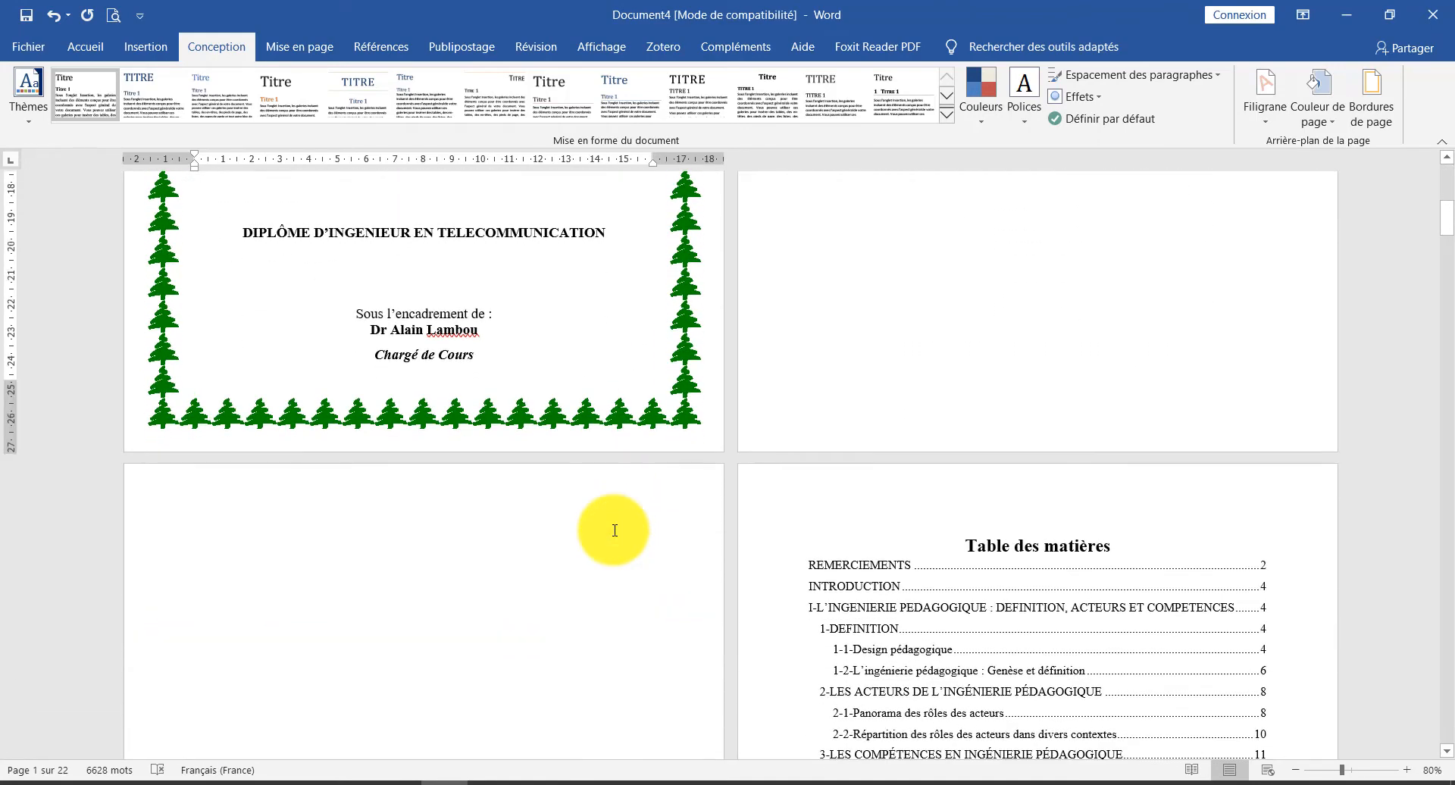
scroll(615, 530, "up", 5)
scroll(615, 530, "up", 3)
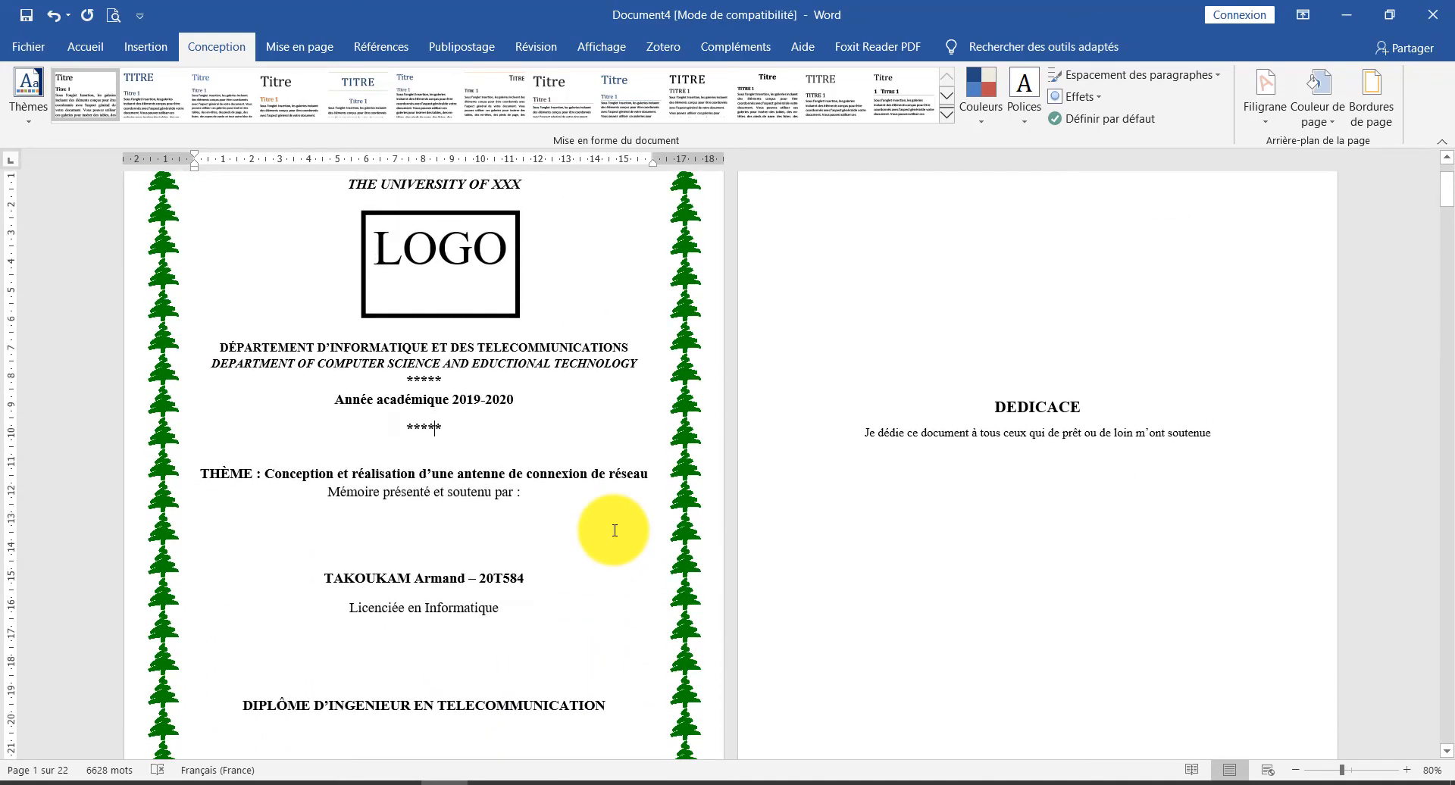
scroll(611, 526, "down", 2)
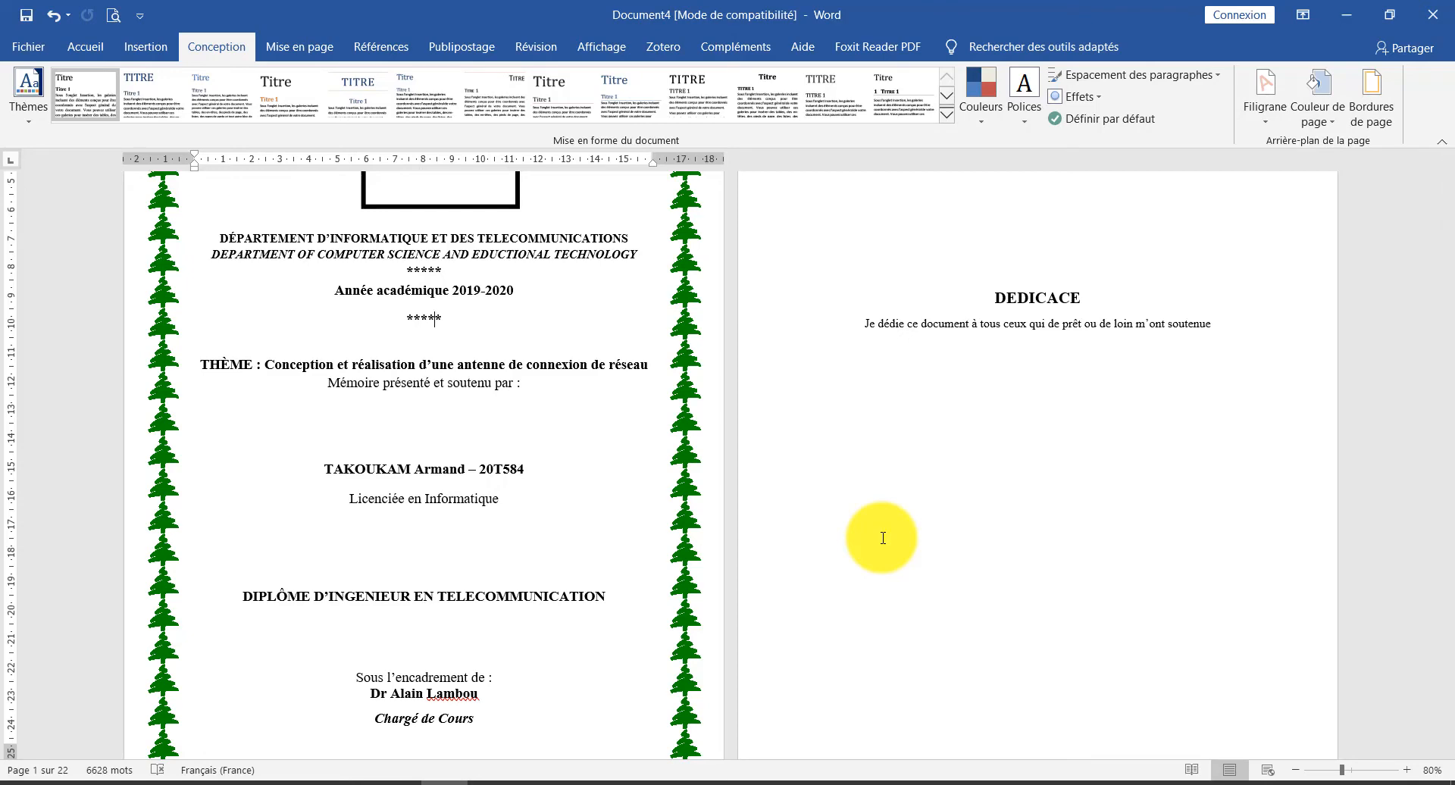
scroll(883, 540, "down", 10)
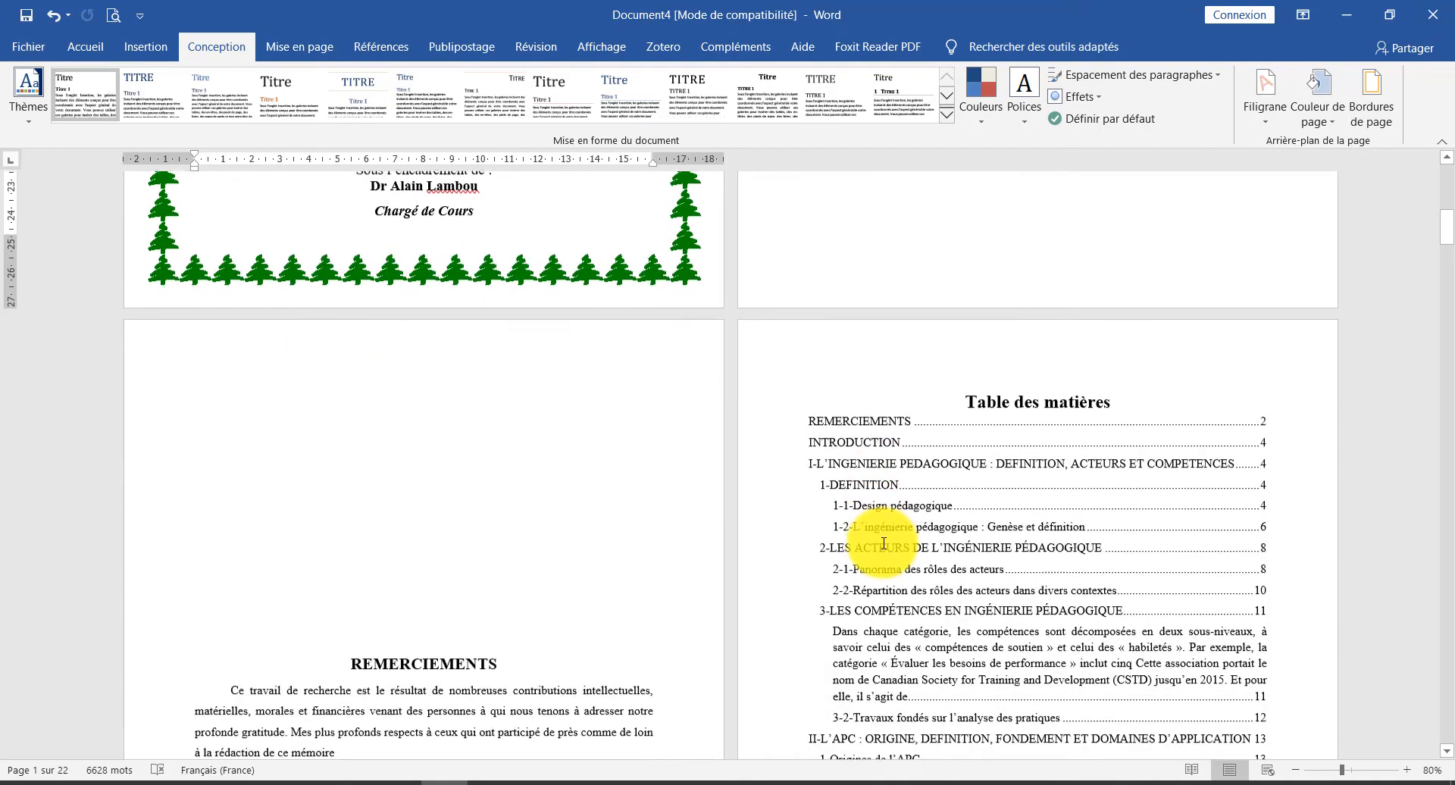
left_click(805, 545)
scroll(807, 552, "up", 5)
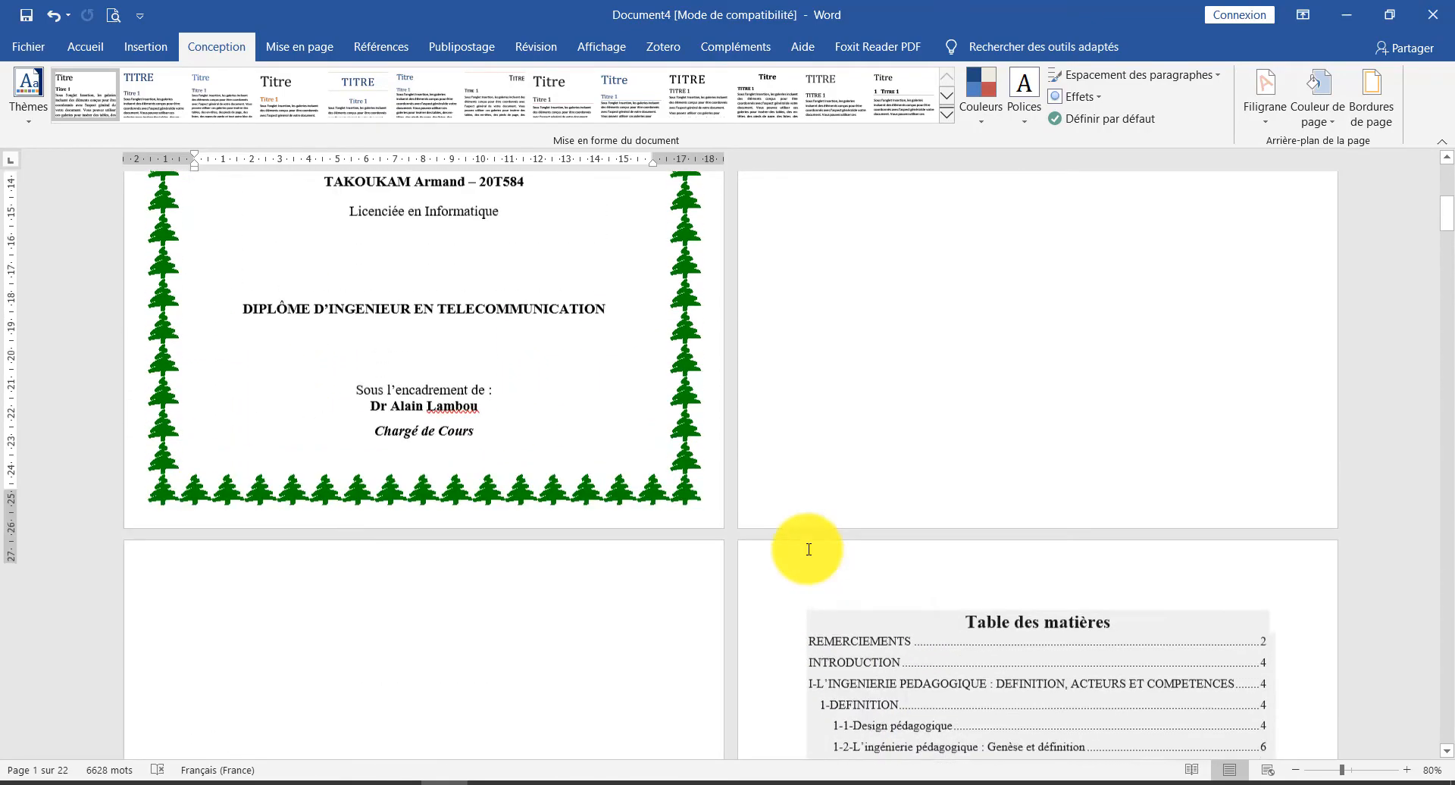
scroll(807, 554, "down", 10)
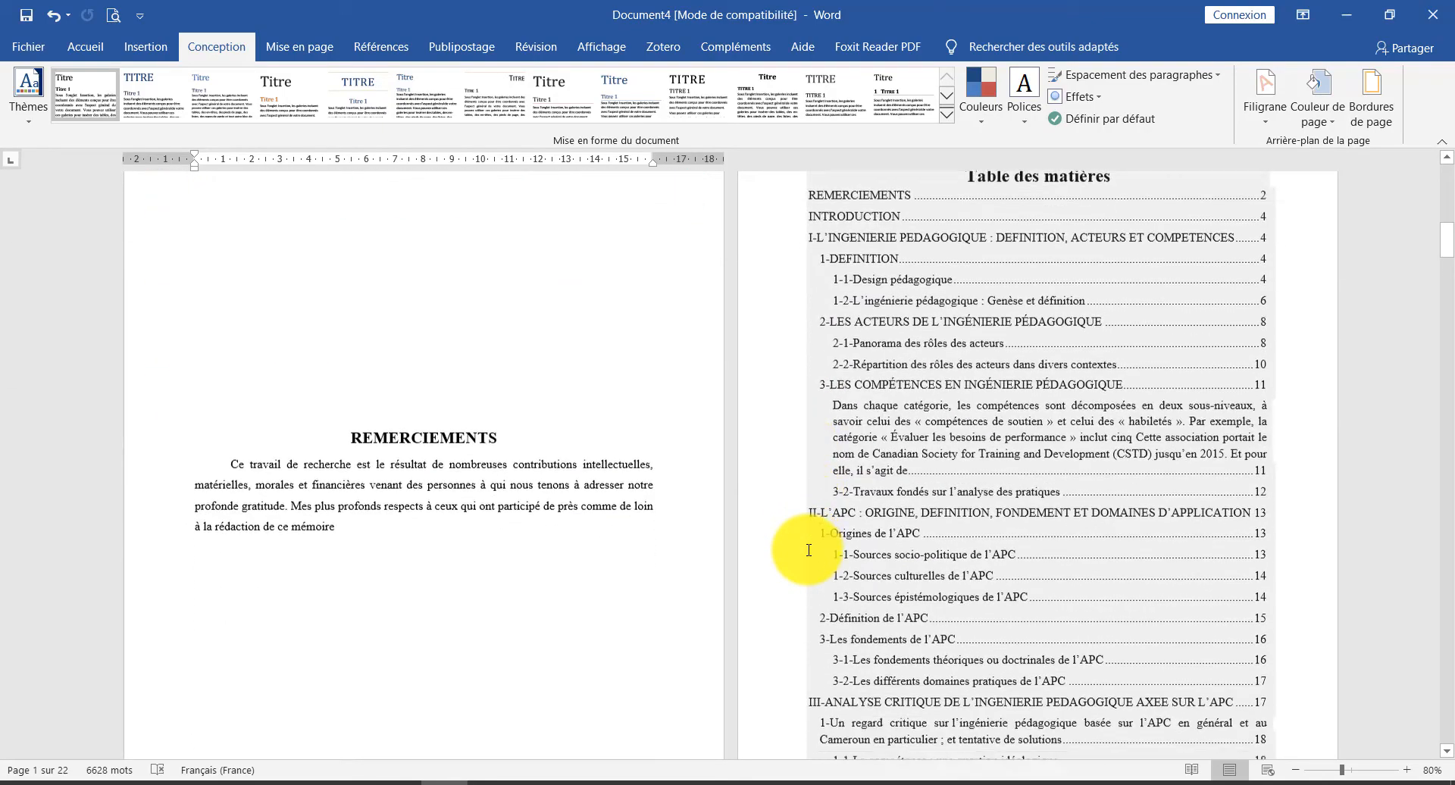
scroll(809, 550, "up", 2)
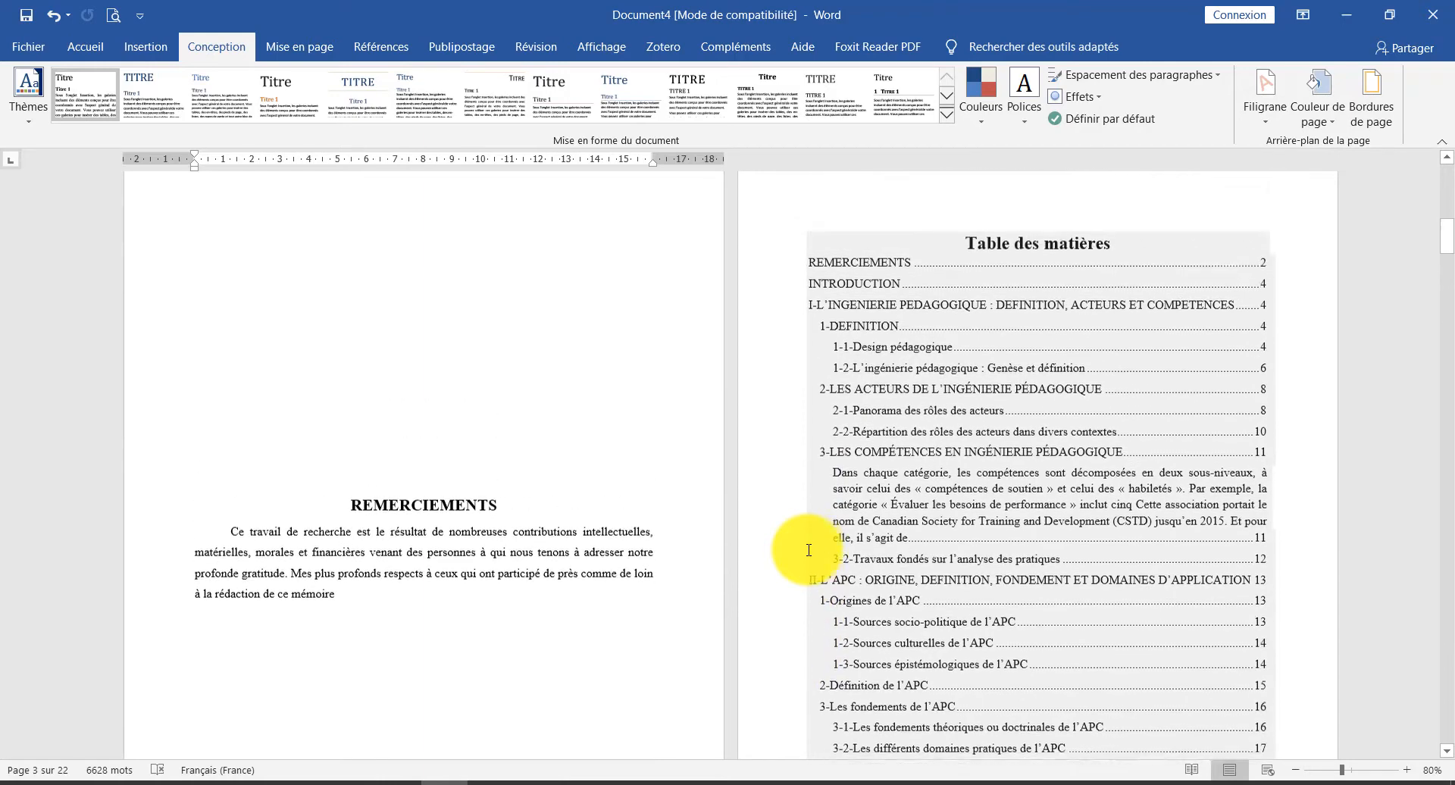
scroll(801, 551, "up", 5)
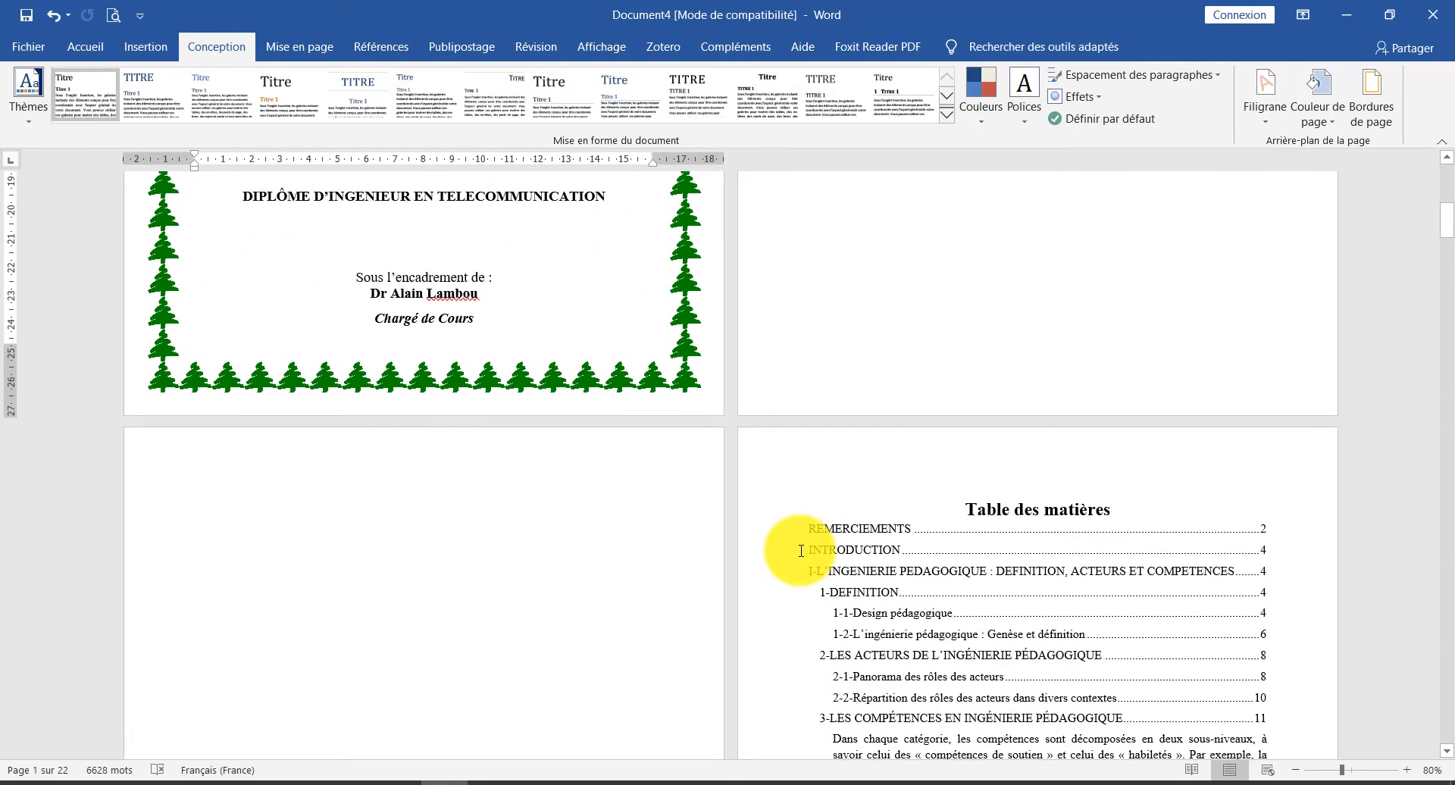
scroll(801, 551, "down", 6)
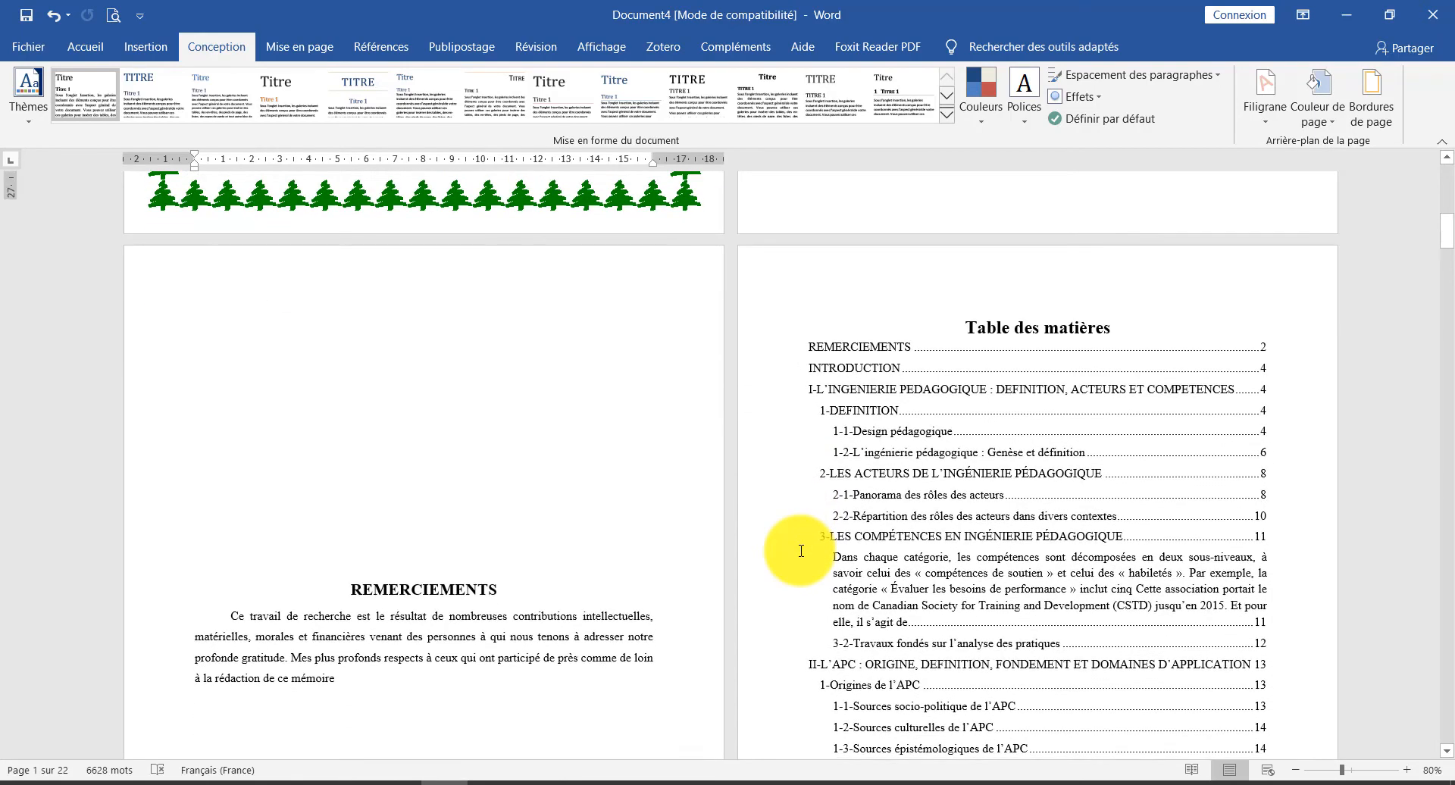
scroll(802, 551, "up", 5)
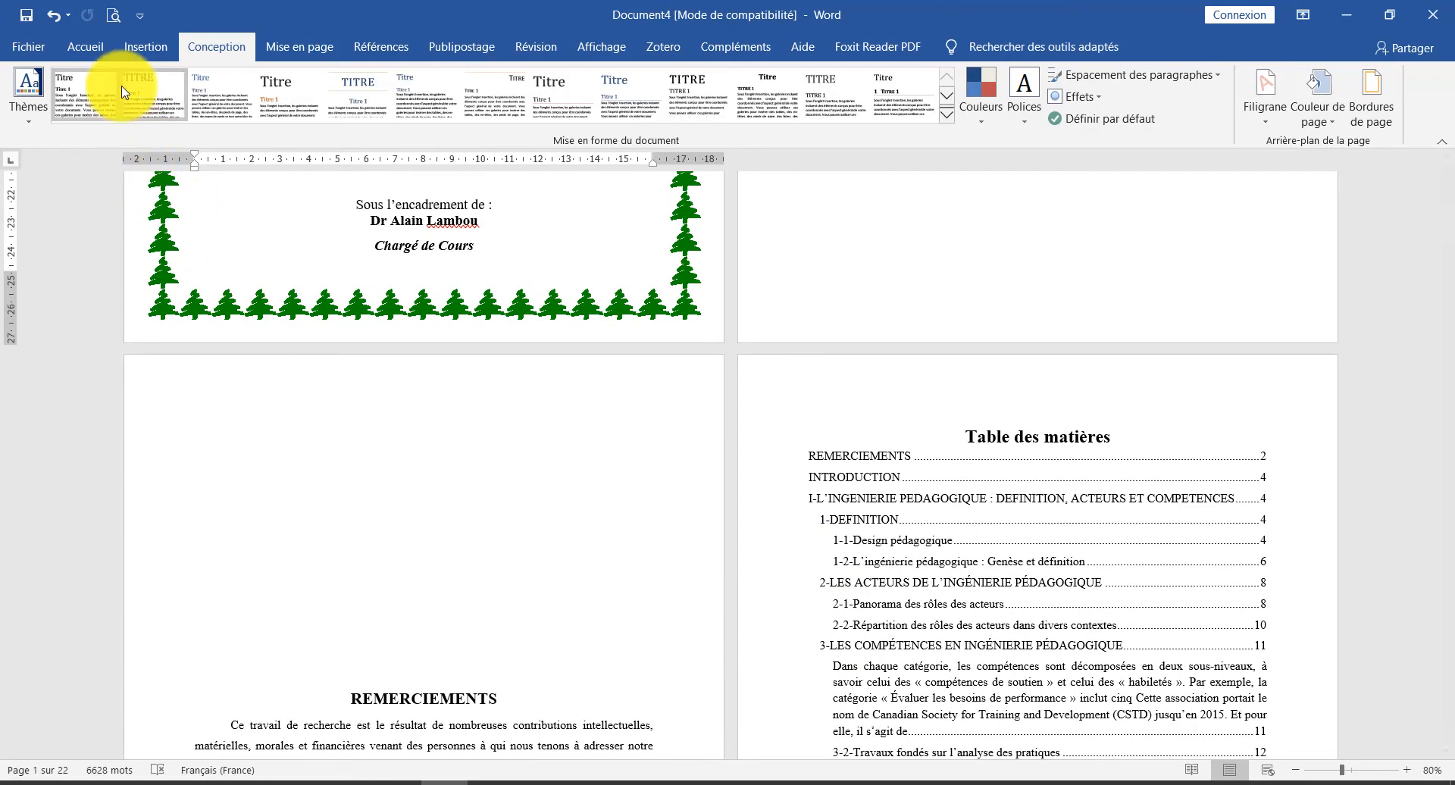
left_click(142, 47)
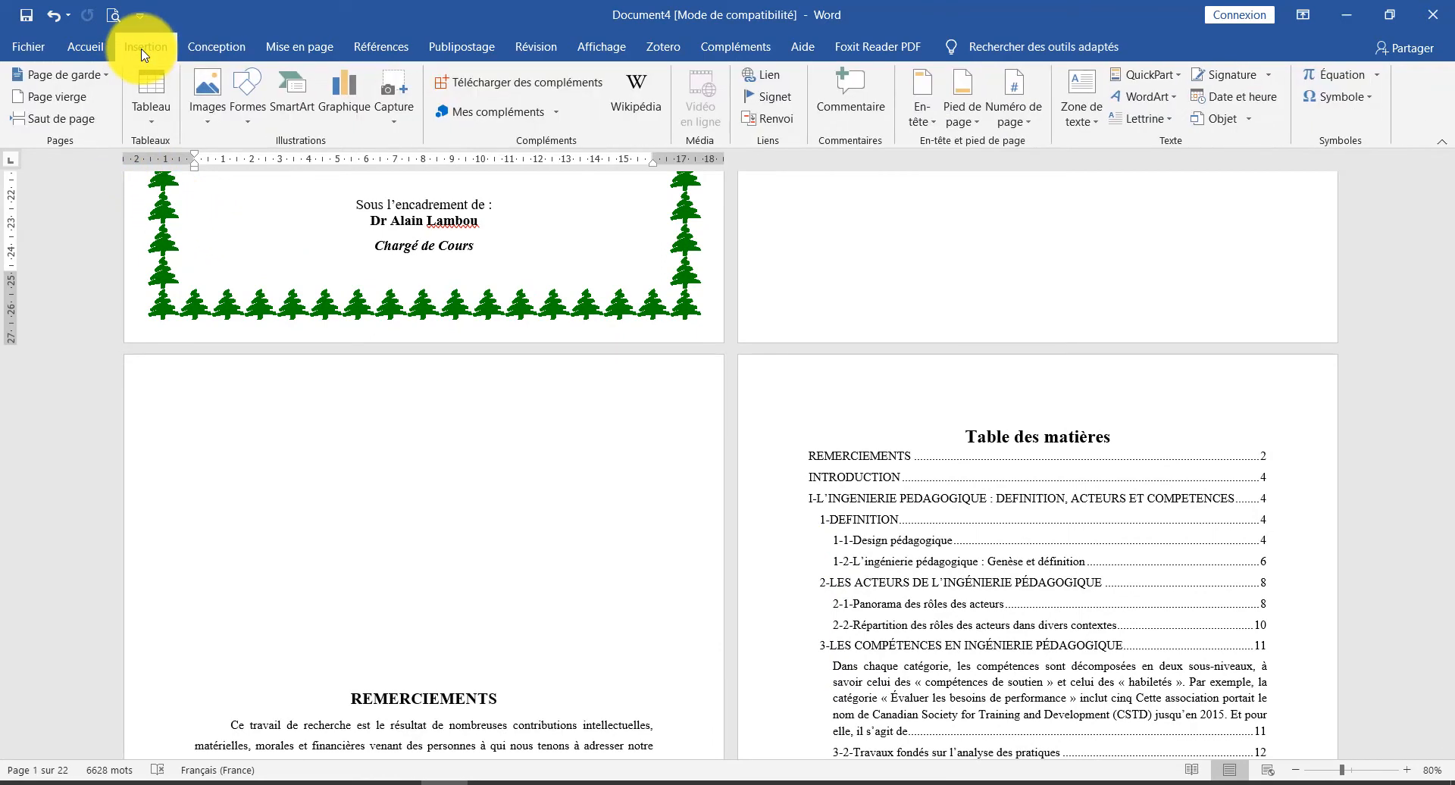
left_click(1014, 112)
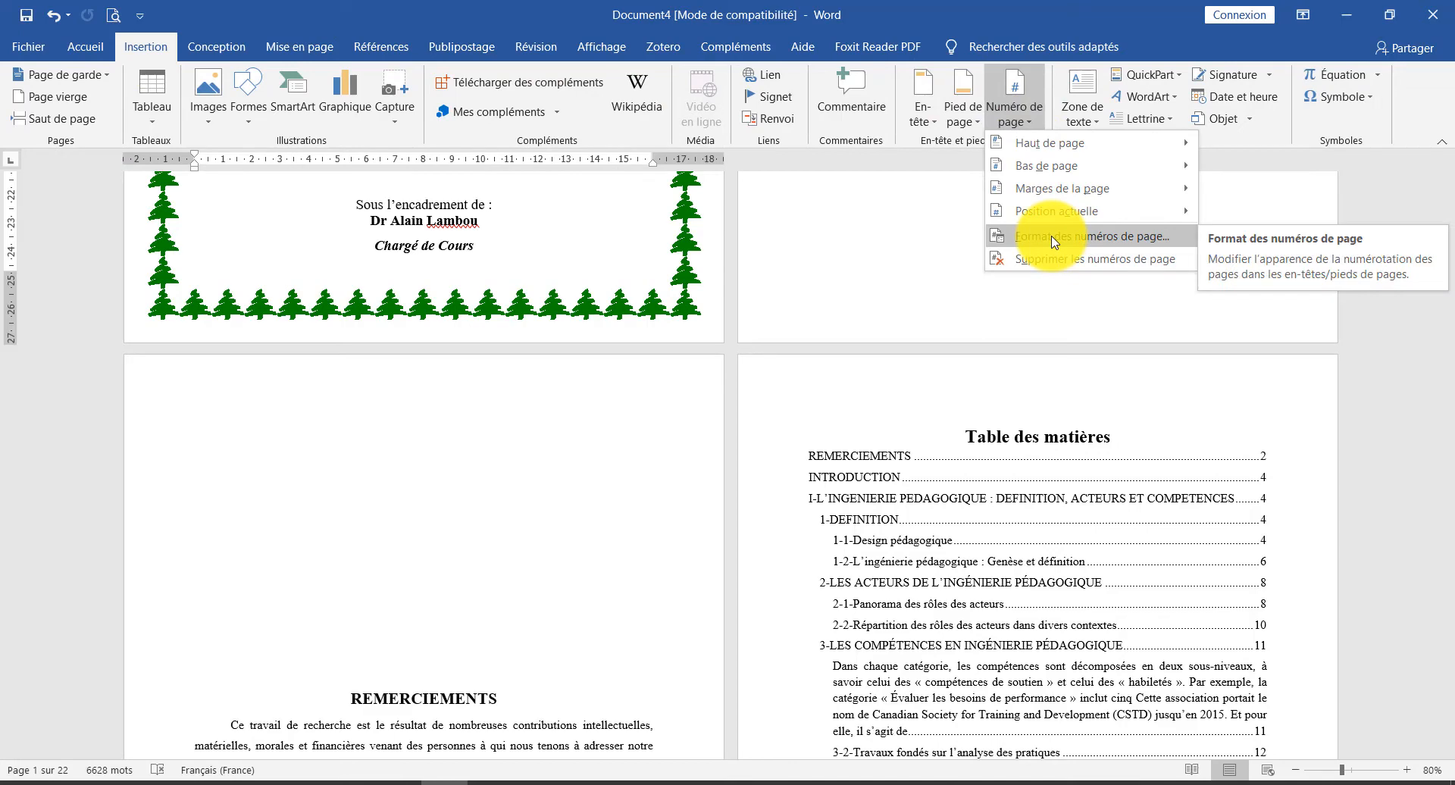
left_click(936, 442)
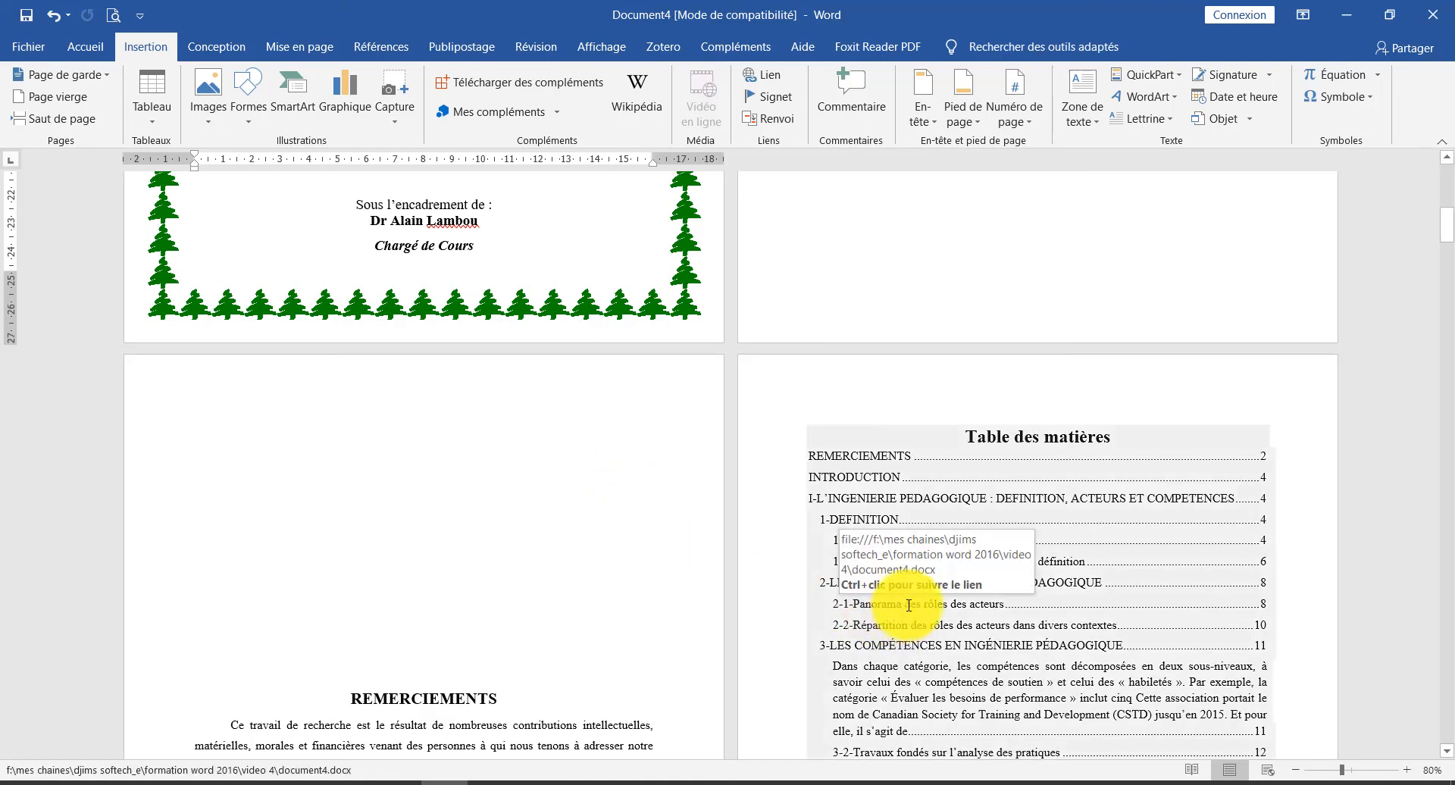
scroll(653, 581, "up", 12)
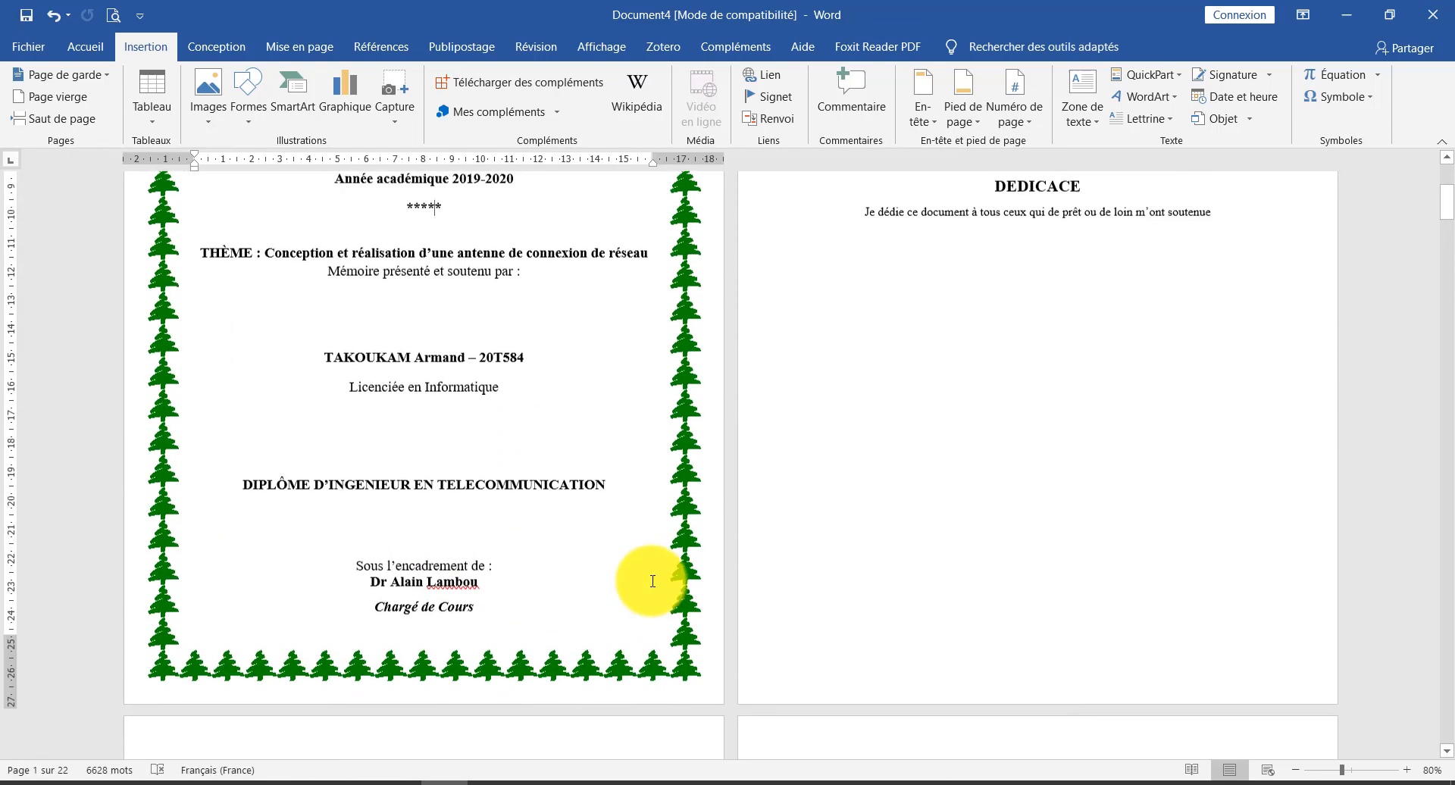
scroll(652, 581, "up", 3)
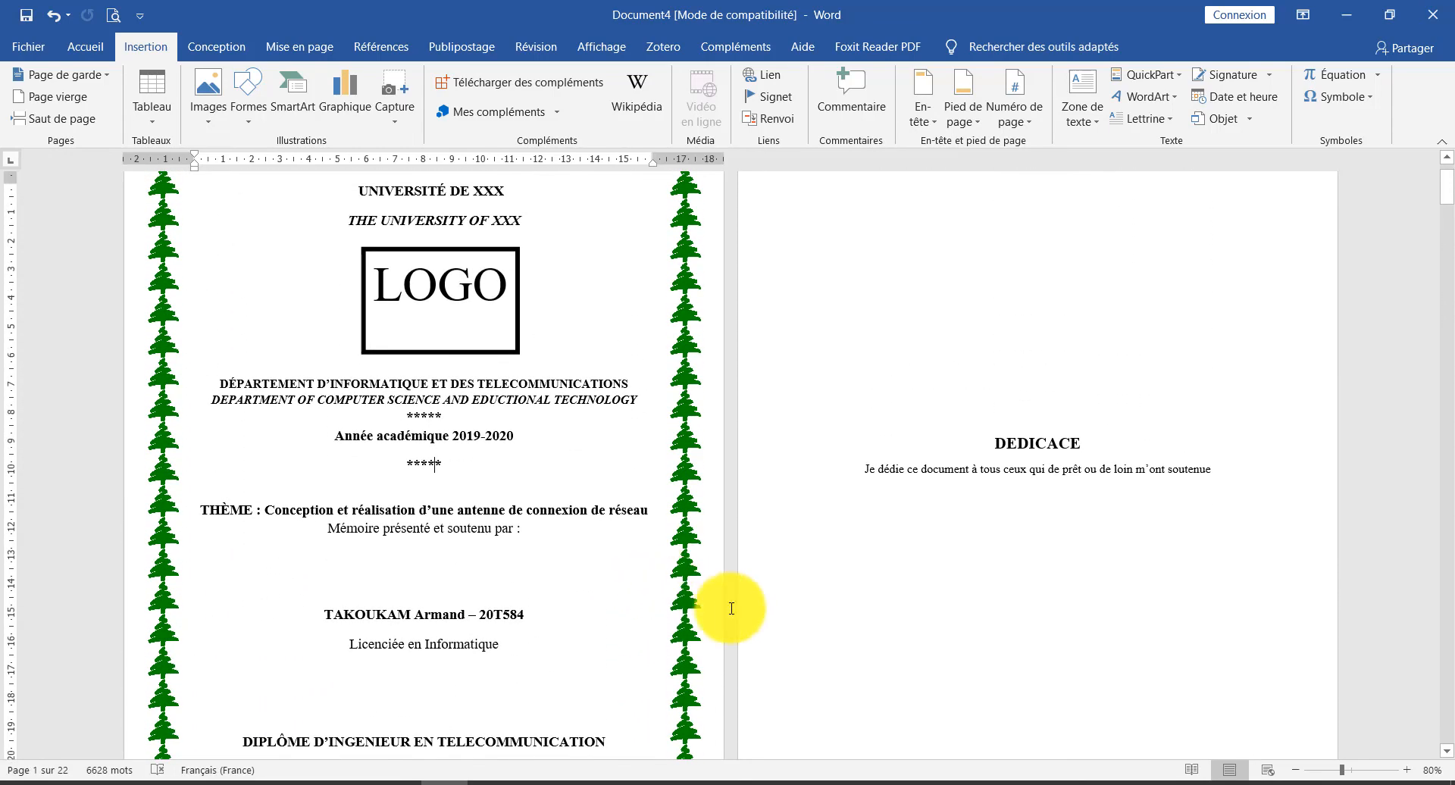